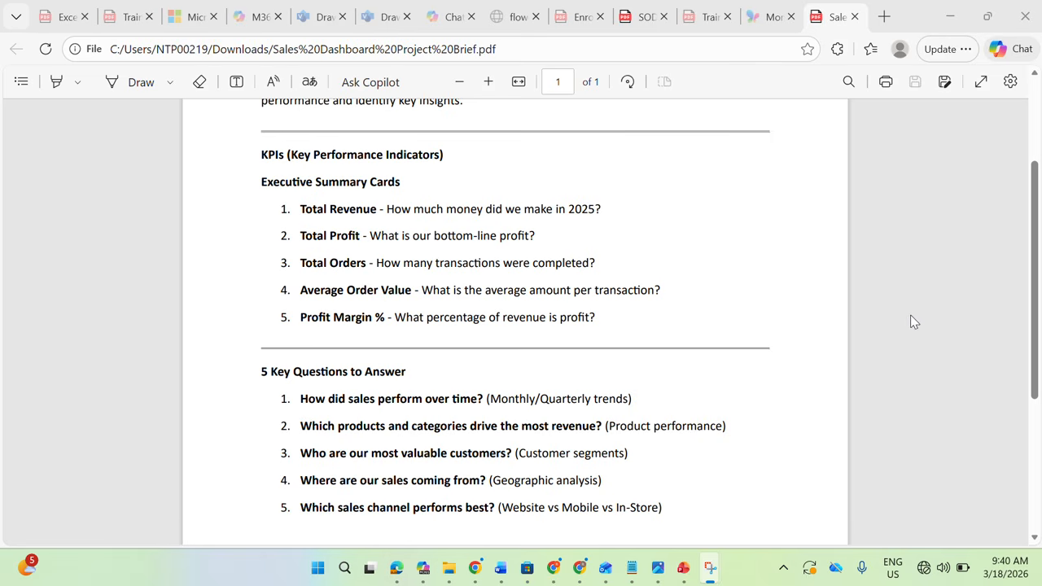
Open the sales_data_2025 file from the Sales Data 2025 folder in Excel and dismiss the data loss warning
mouse_move(448, 567)
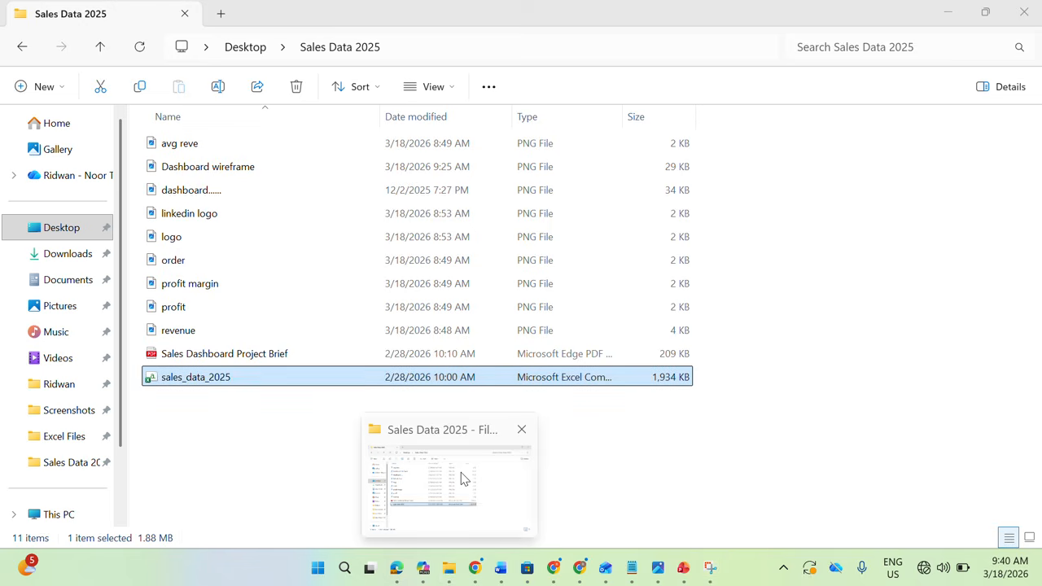
left_click(460, 477)
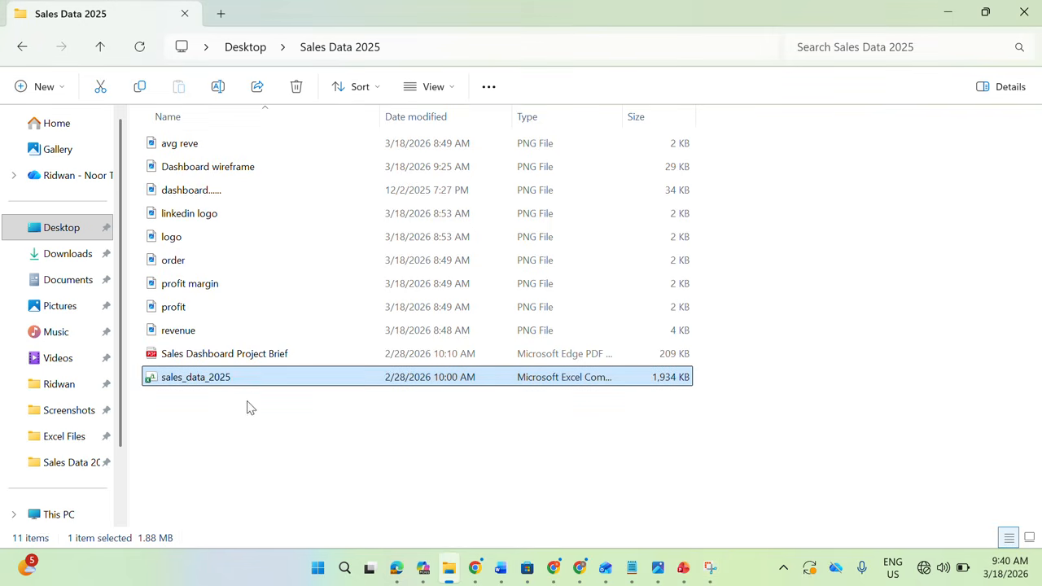
double_click(195, 377)
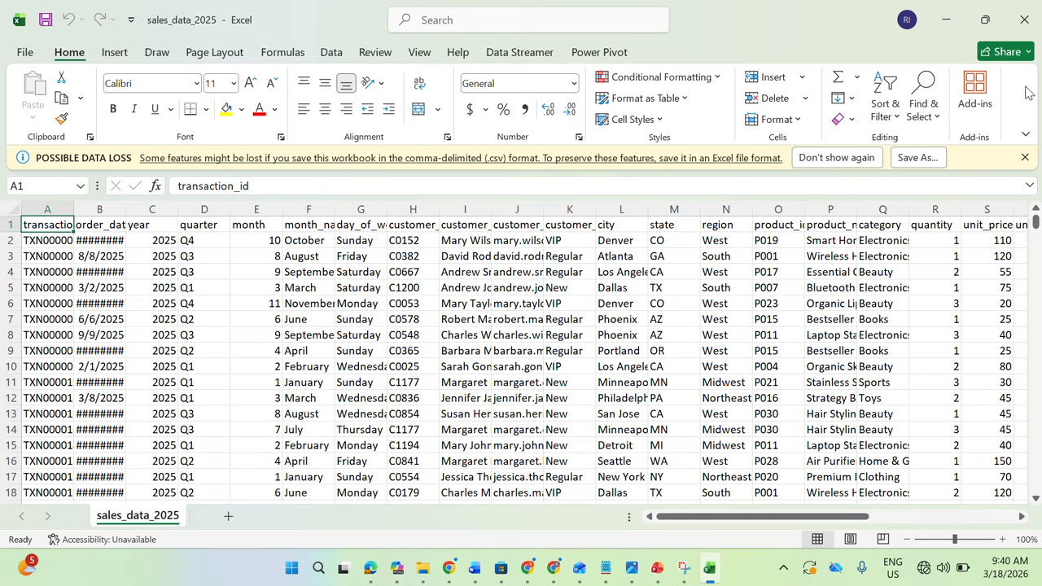
left_click(1024, 157)
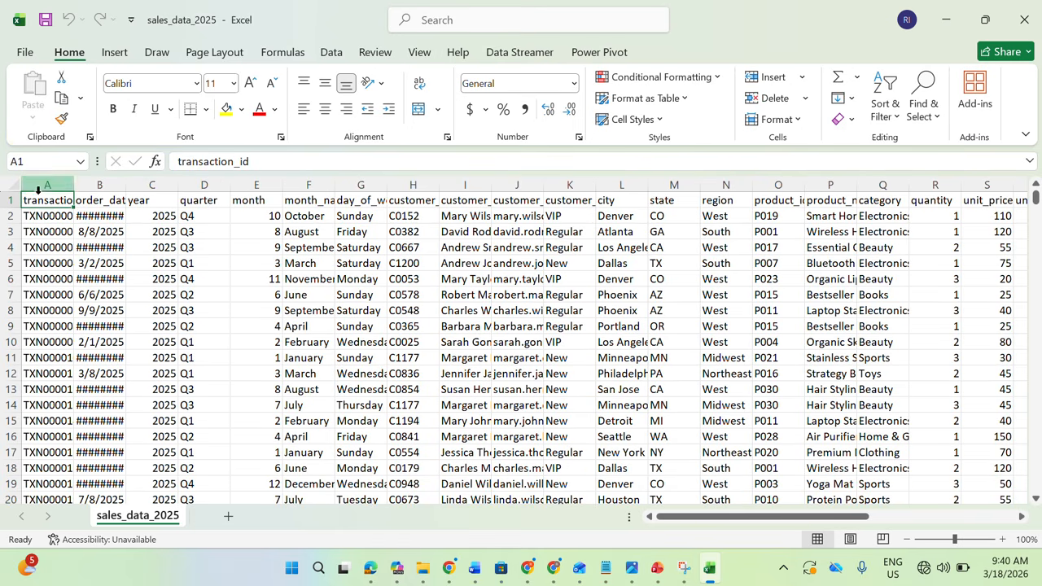
Autofit the width of every column in the sales_data_2025 sheet
left_click(17, 188)
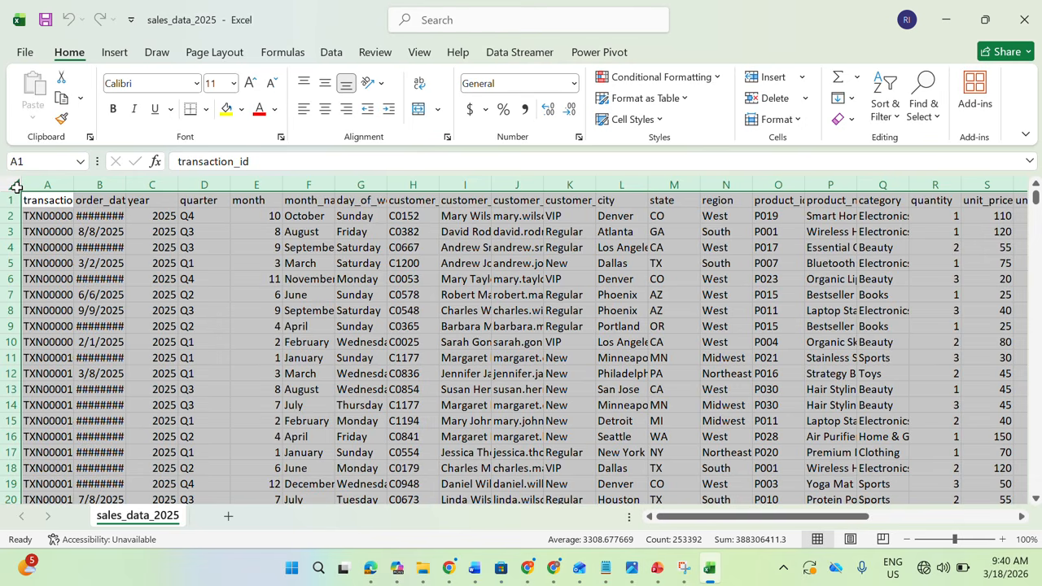
double_click(73, 189)
left_click(140, 218)
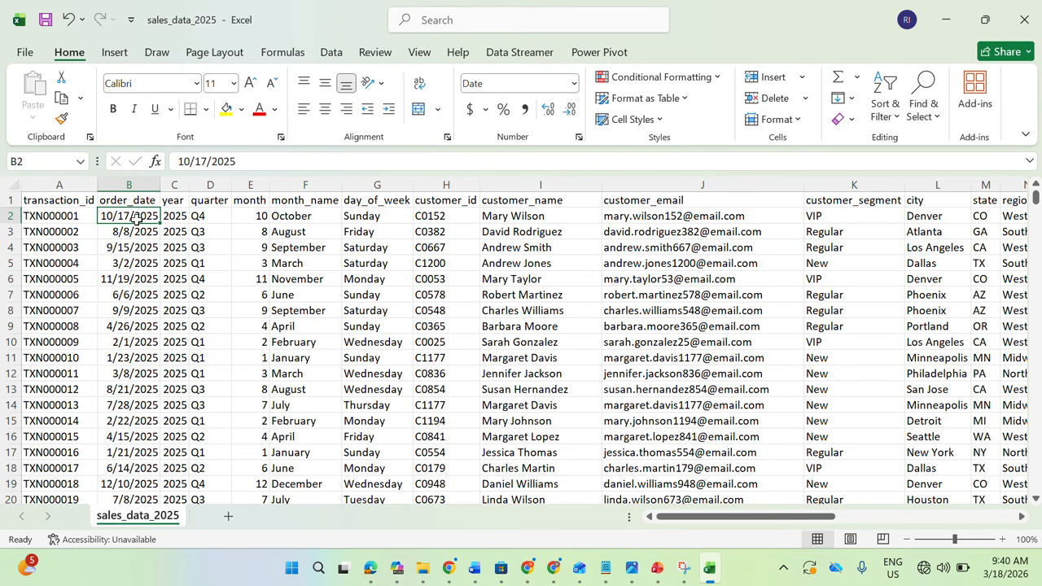
Review the transaction, order date, year and customer columns of the sales data
left_click(70, 185)
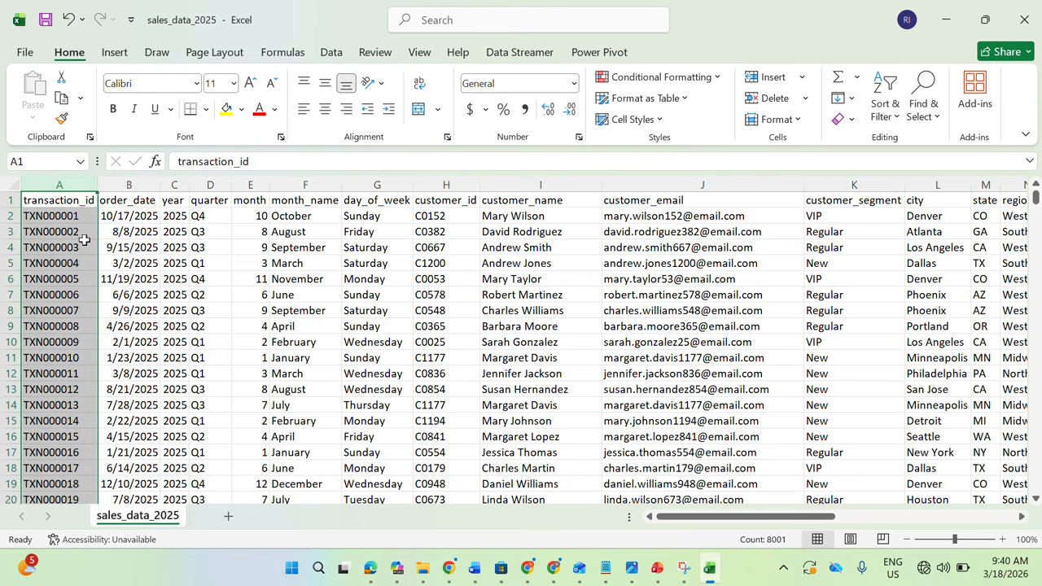
left_click(127, 184)
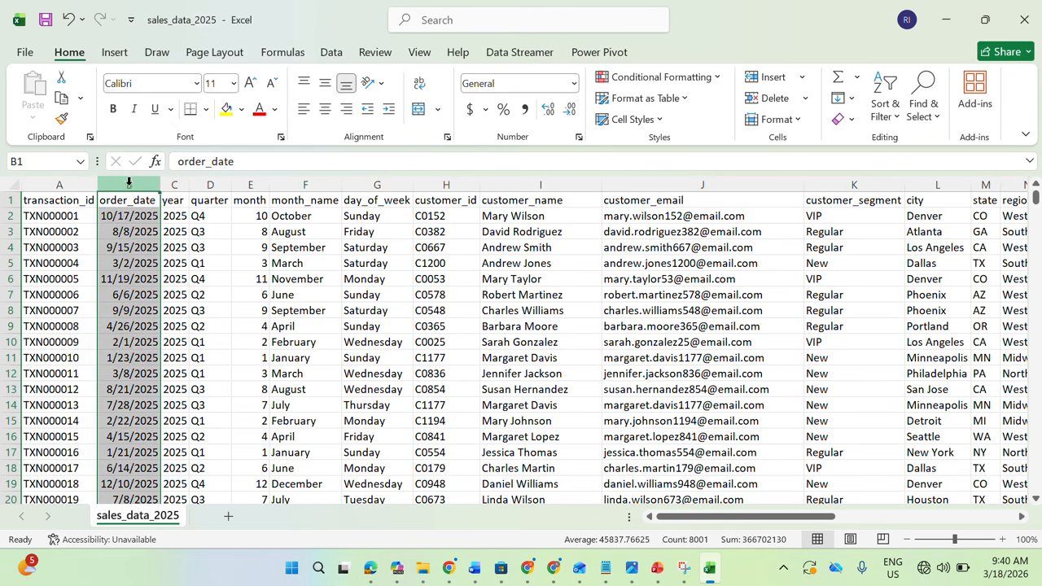
left_click(173, 184)
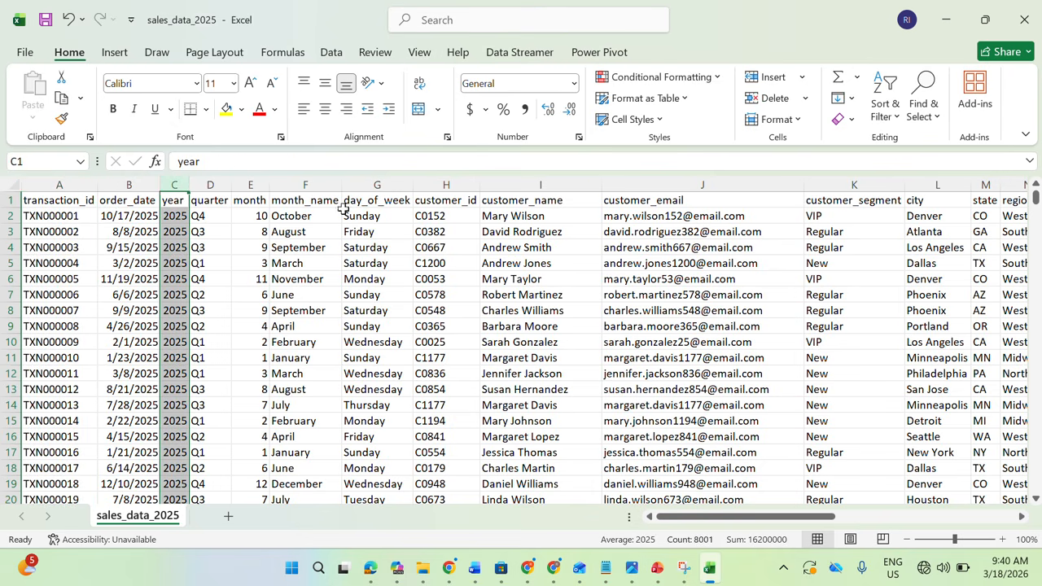
left_click(453, 201)
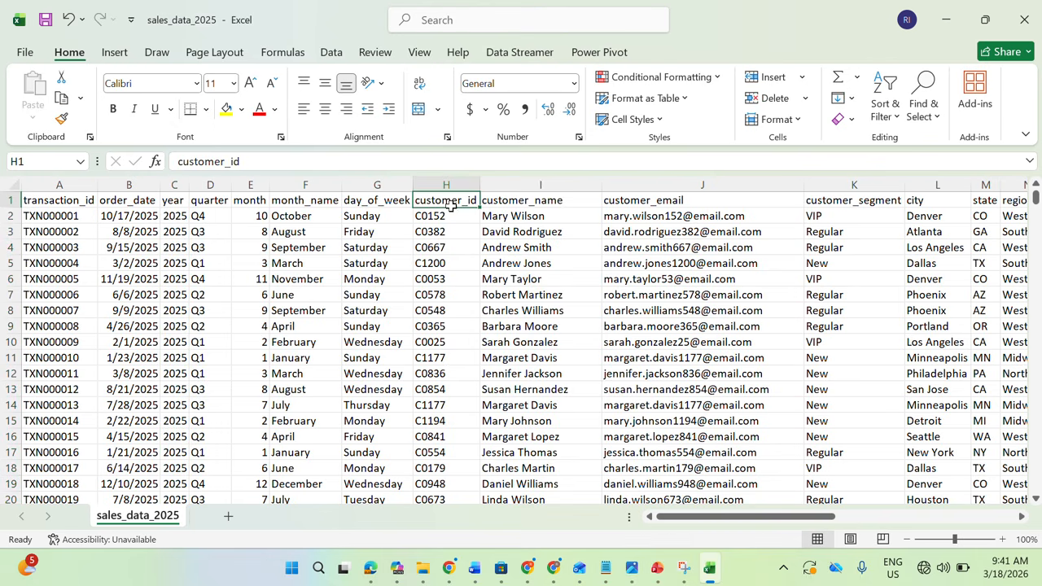
left_click(516, 186)
left_click(680, 186)
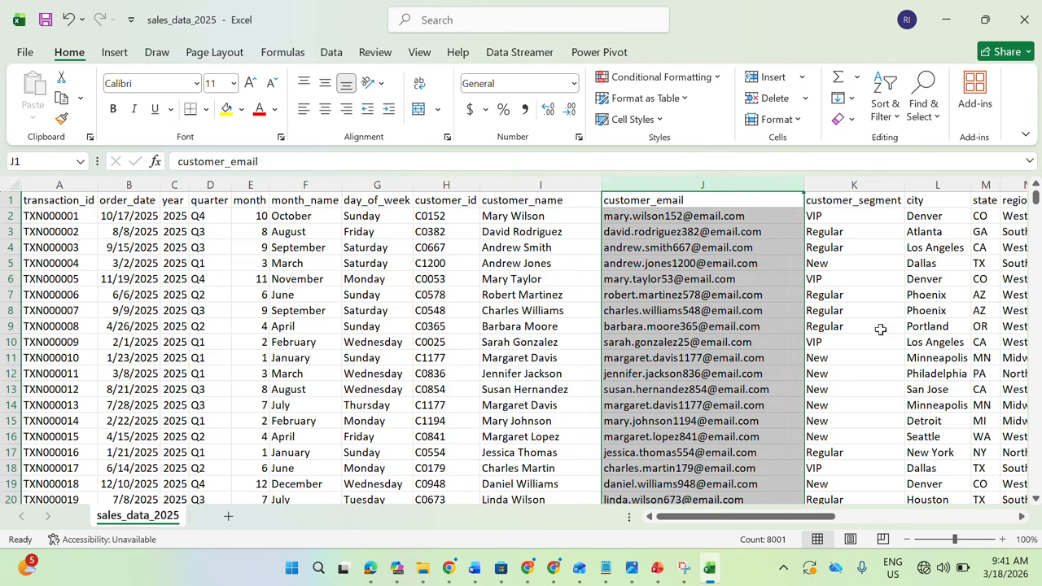
Review the city, state, region, product ID, product name and category columns
left_click_drag(809, 517, 888, 522)
left_click(546, 182)
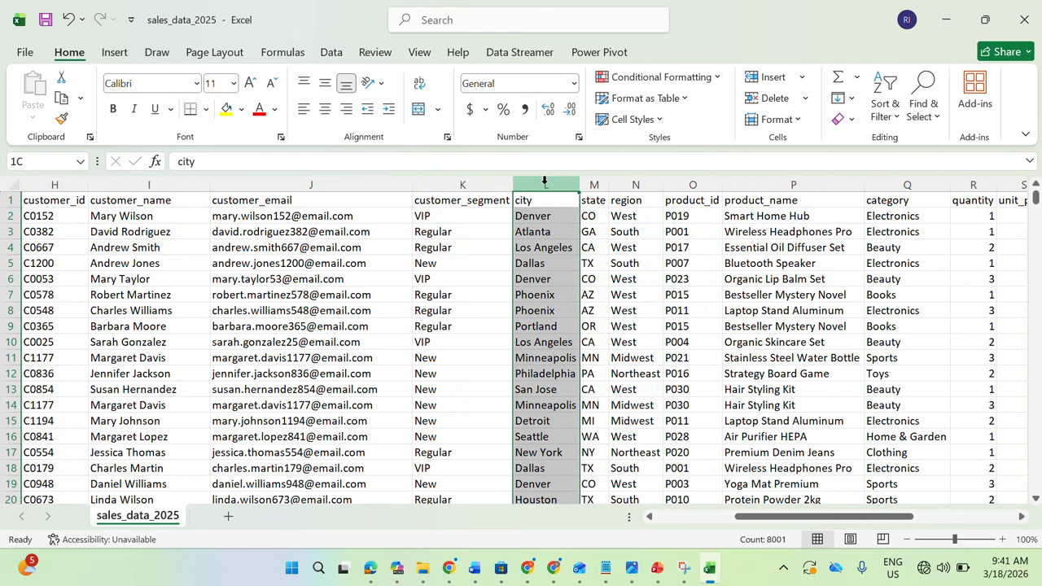
left_click(594, 185)
left_click(651, 185)
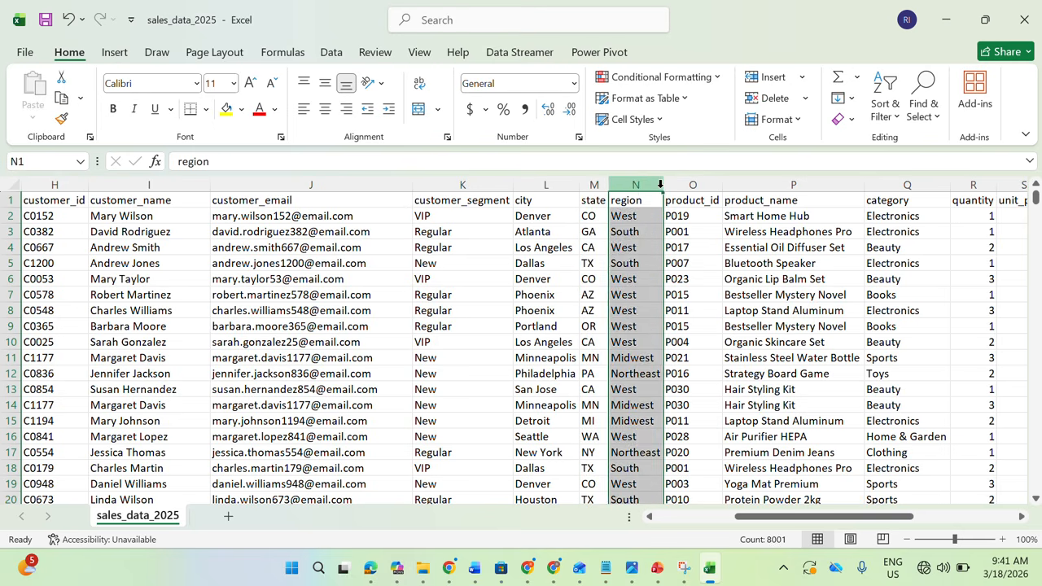
left_click(692, 185)
left_click(794, 185)
left_click(904, 197)
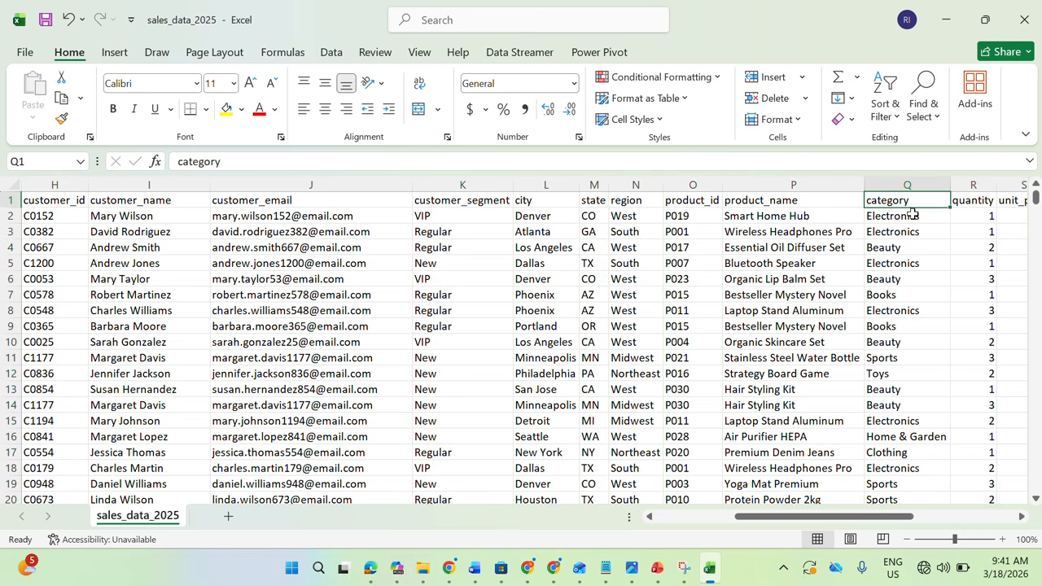
Examine the quantity, unit price, order status, payment method and sales channel columns
left_click_drag(861, 516, 905, 516)
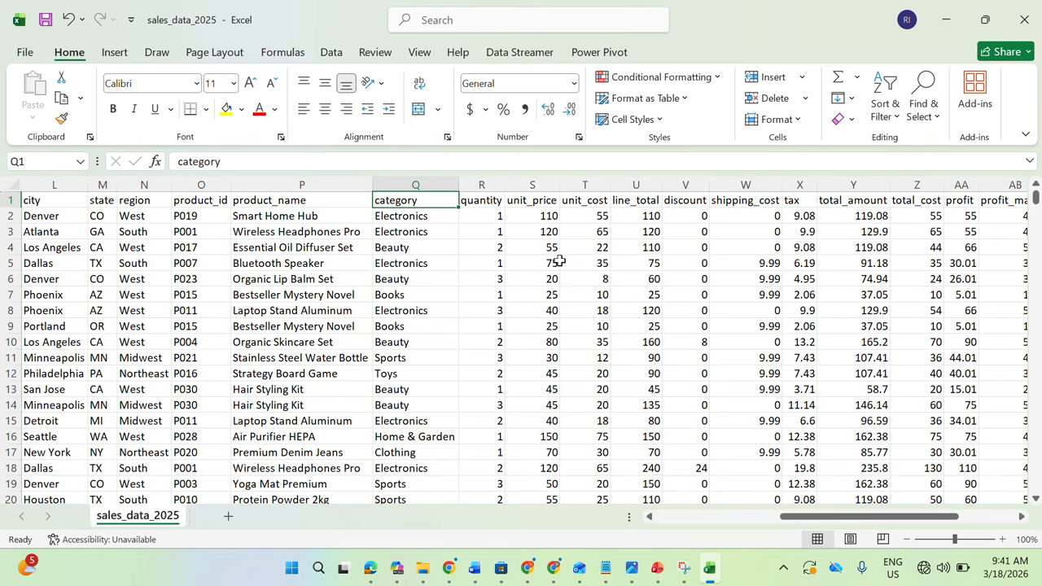
left_click(478, 184)
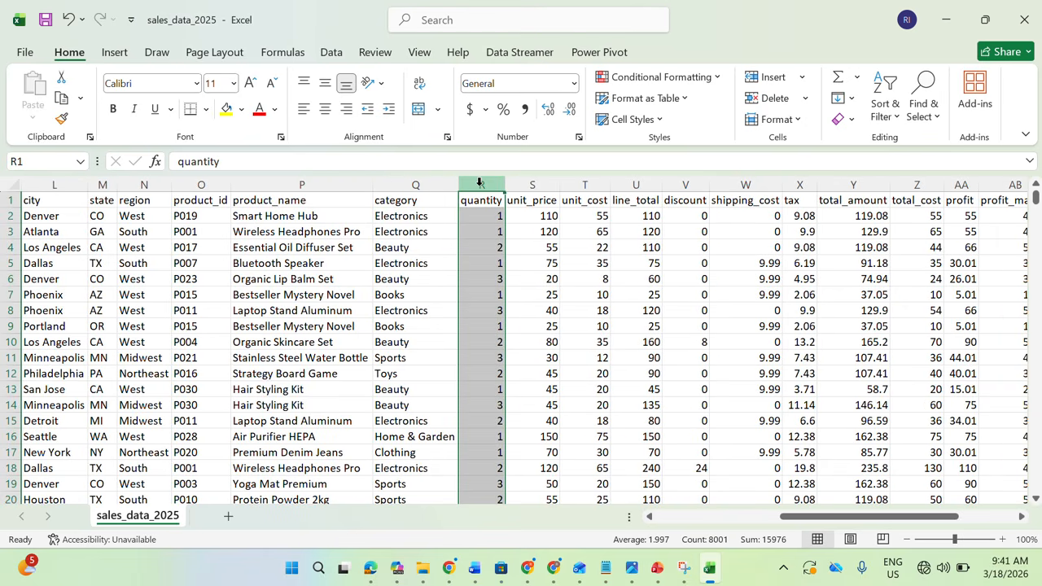
left_click(548, 185)
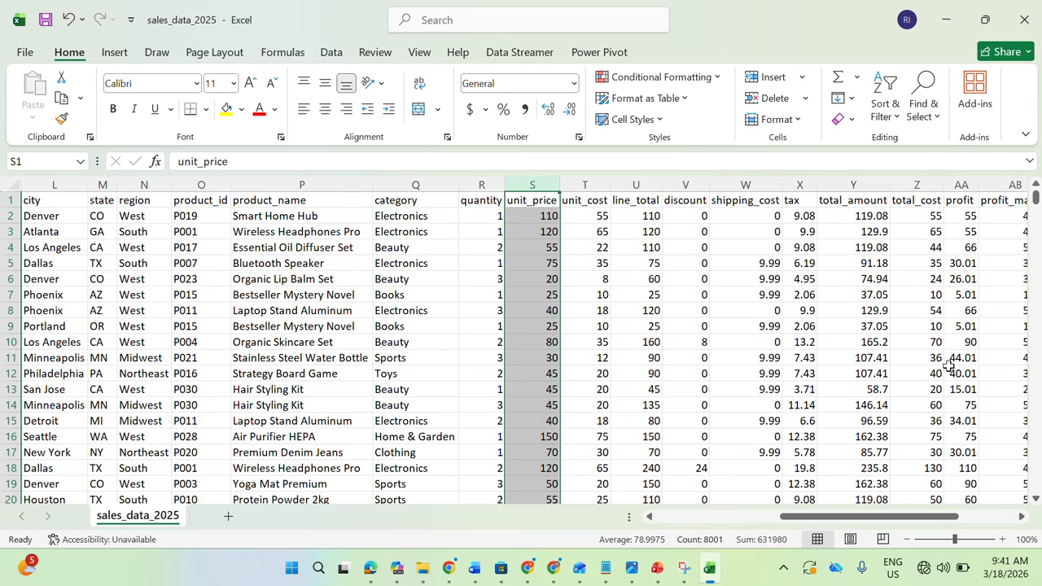
left_click_drag(901, 523, 934, 460)
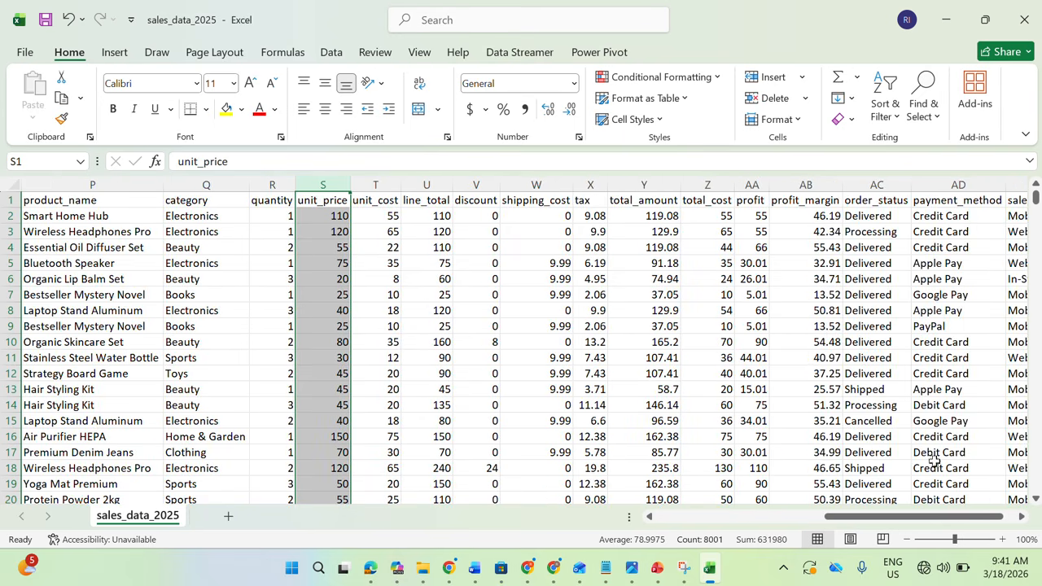
left_click(875, 182)
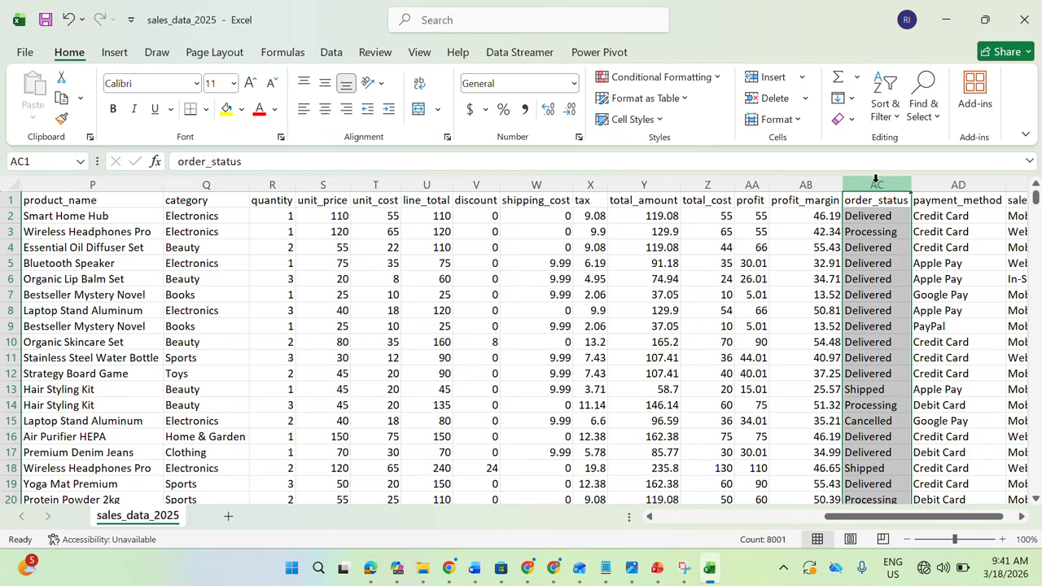
left_click(952, 177)
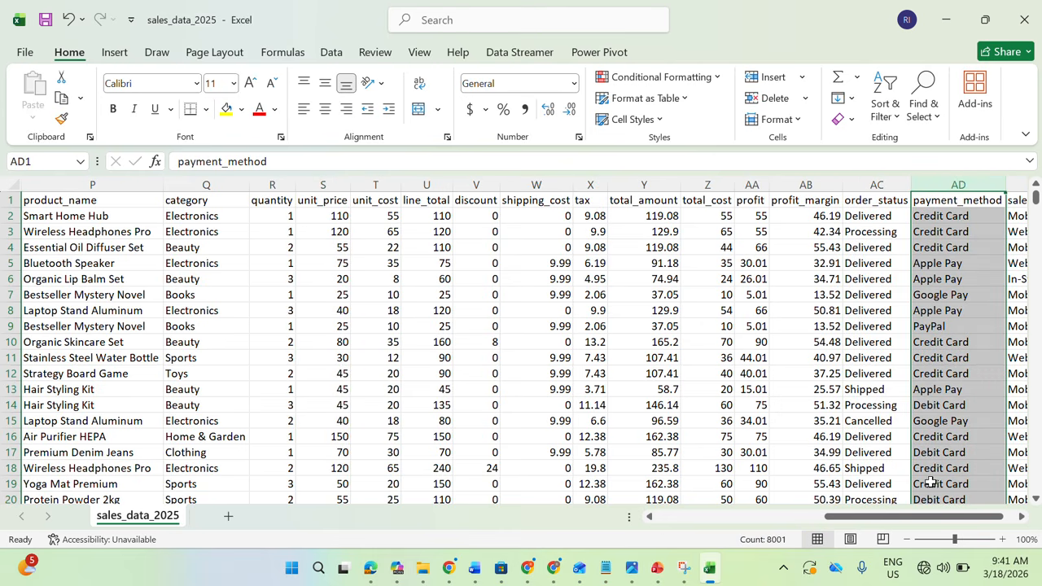
left_click_drag(948, 523, 491, 470)
left_click(901, 179)
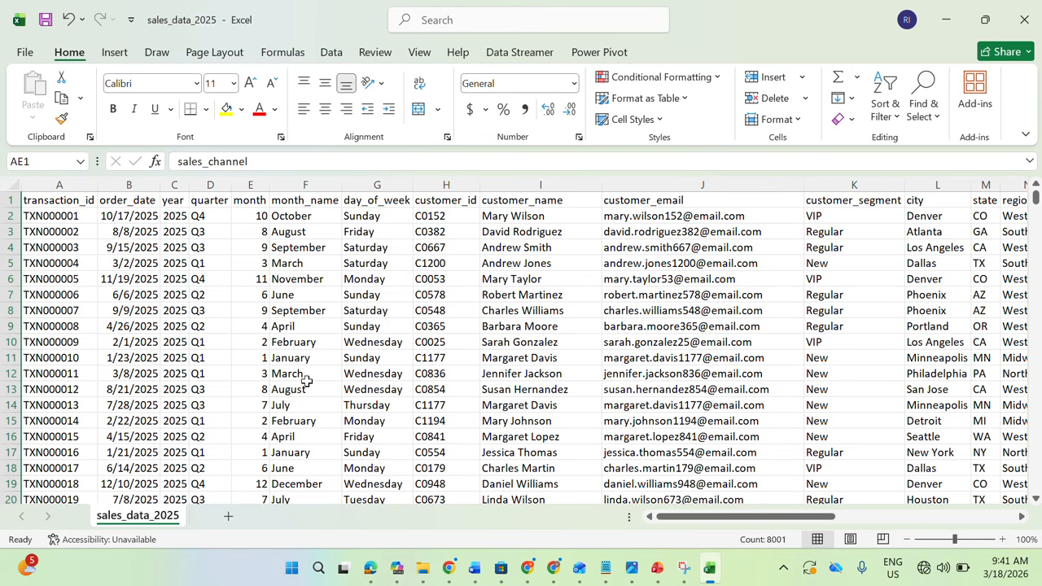
Convert the data range $A$1:$AF$8001 into a table with headers
left_click(407, 248)
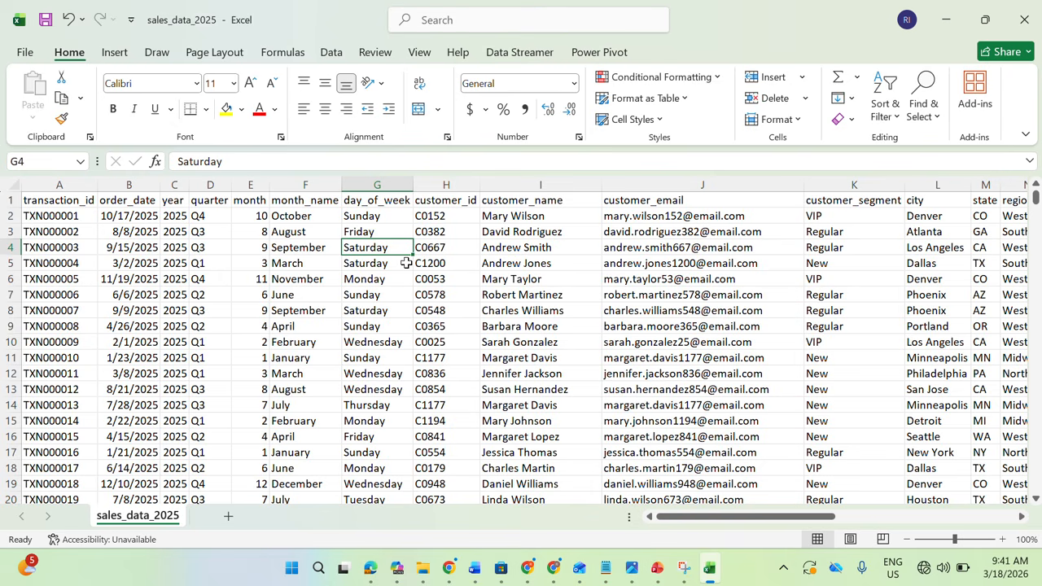
left_click(404, 279)
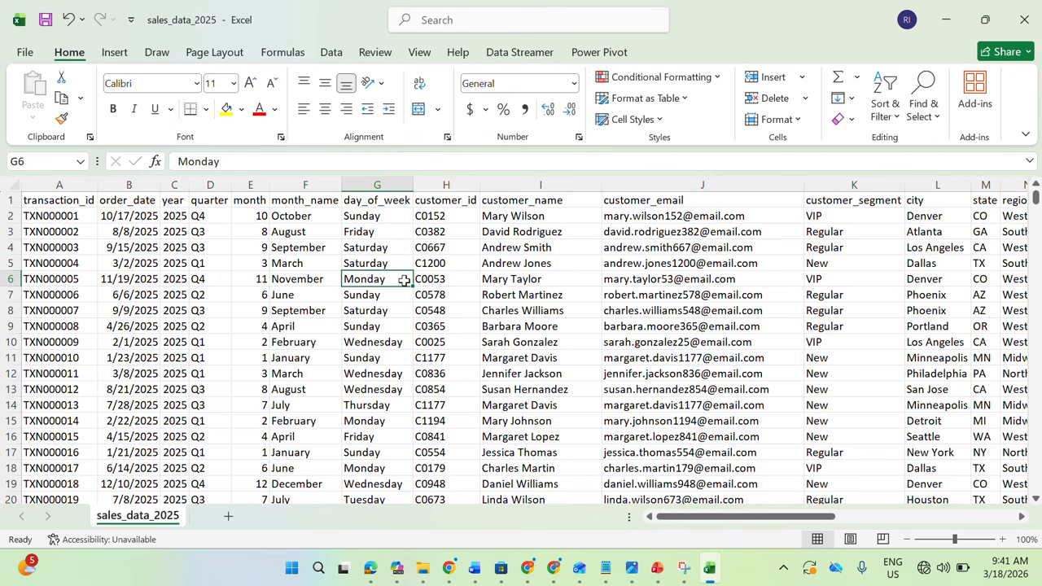
key("ctrl+t")
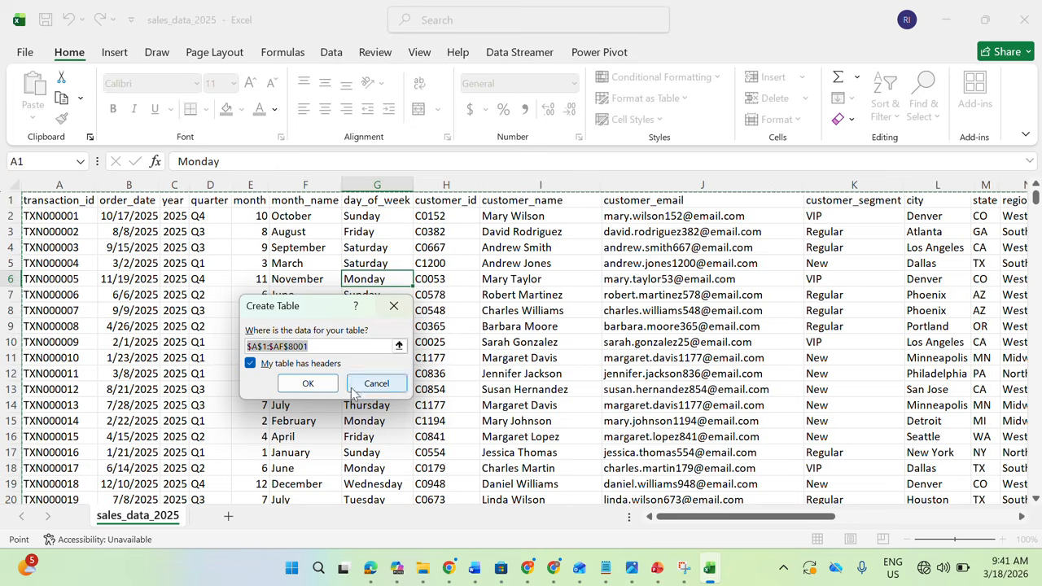
left_click(309, 383)
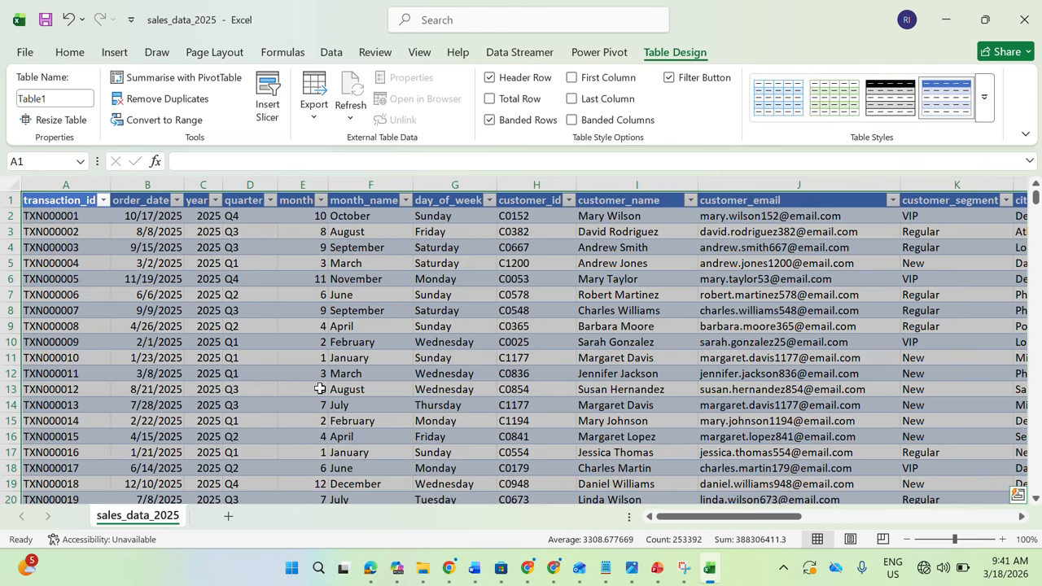
left_click(449, 343)
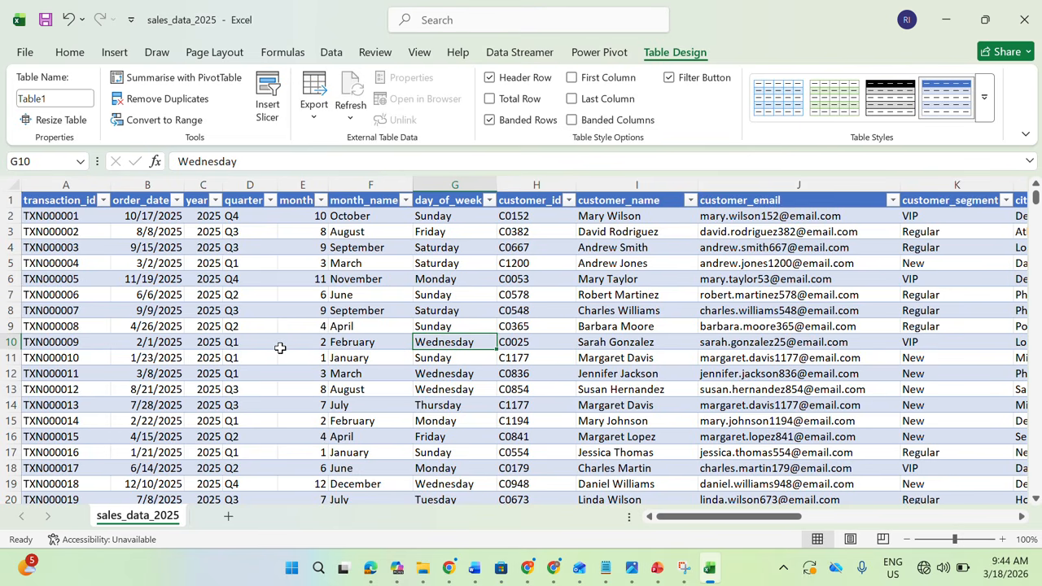
Insert a PivotTable based on Table1 in a new worksheet
left_click(114, 52)
left_click(42, 118)
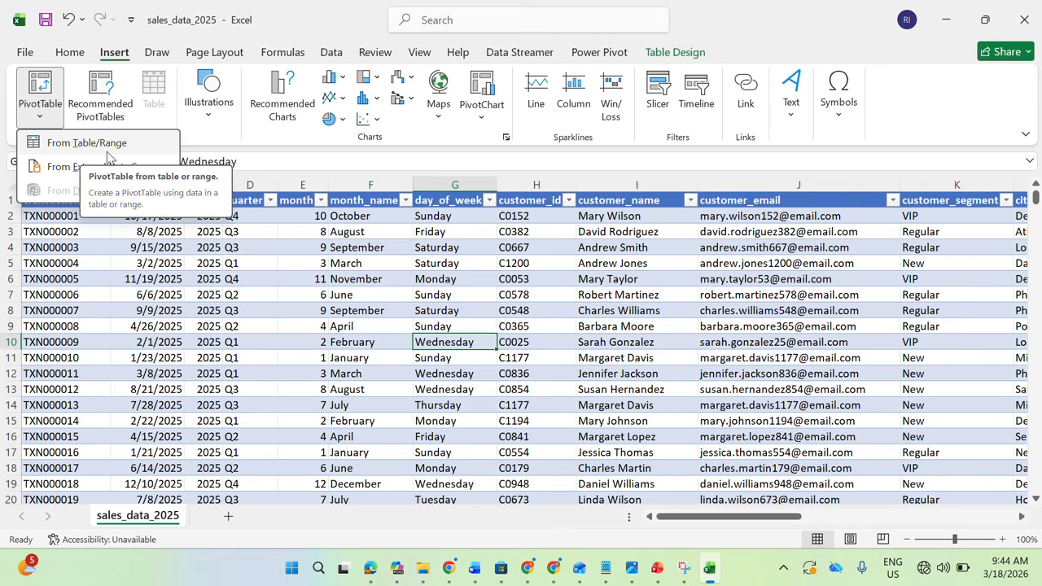
left_click(108, 144)
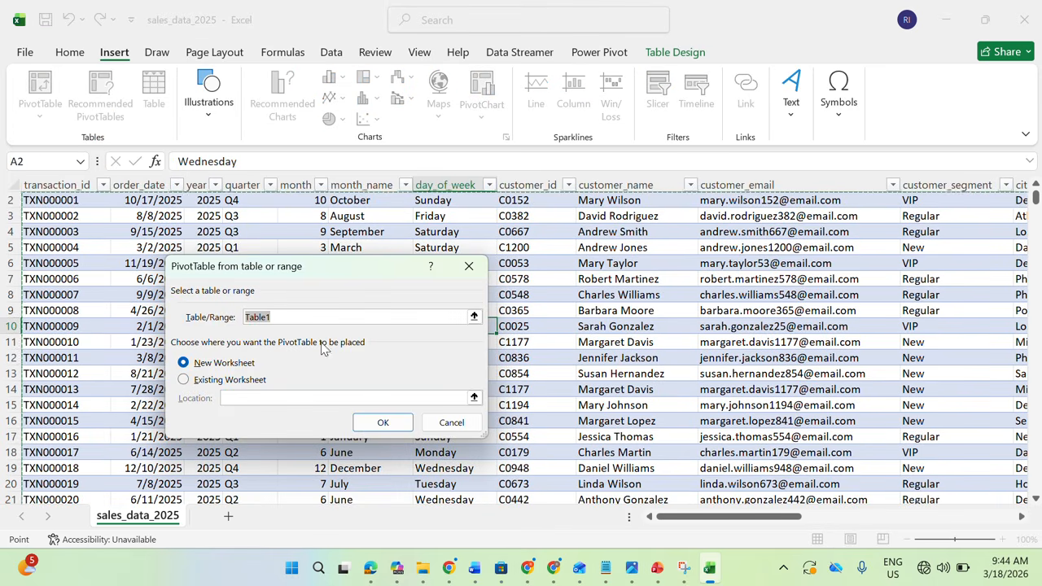
left_click(378, 423)
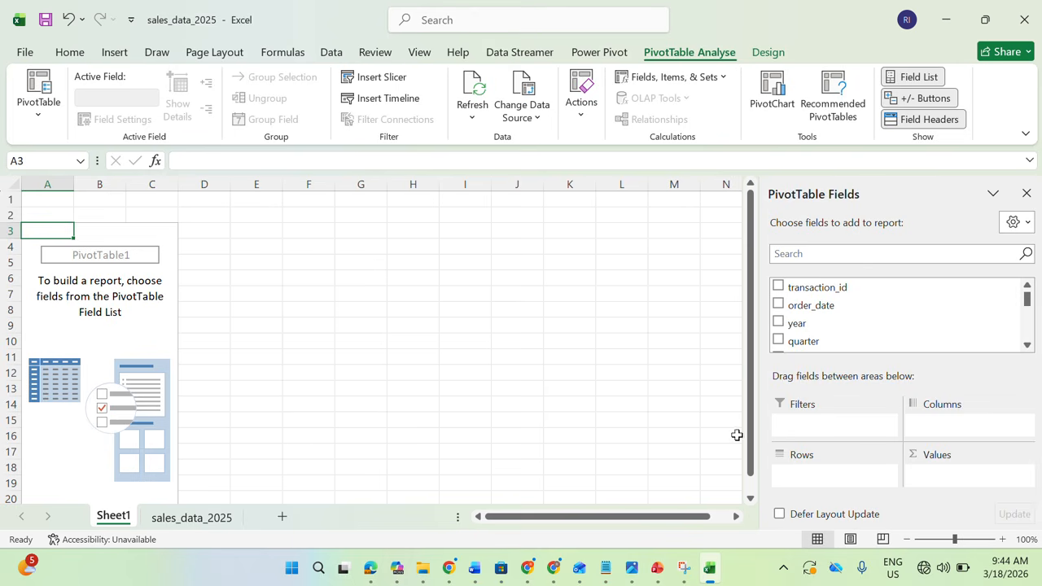
Check the KPI list in the Sales Dashboard Project Brief PDF and return to the PivotTable's field search in Excel
left_click(369, 568)
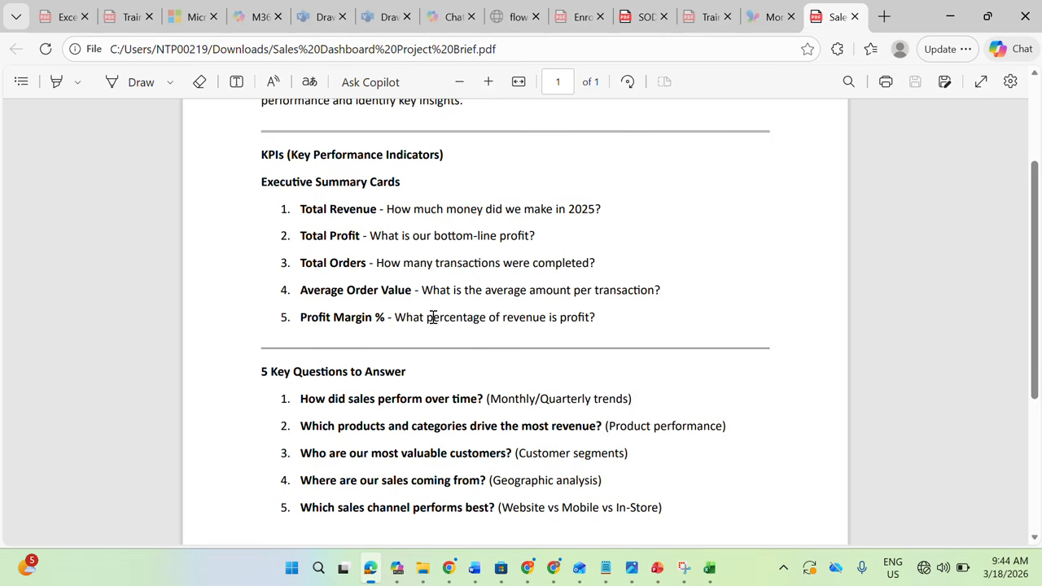
left_click(376, 574)
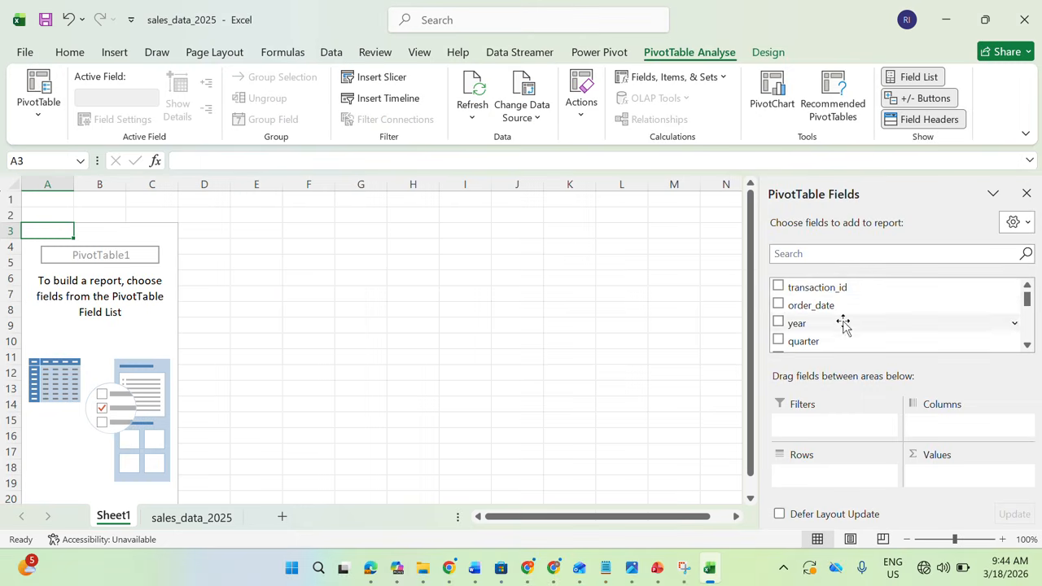
left_click(833, 255)
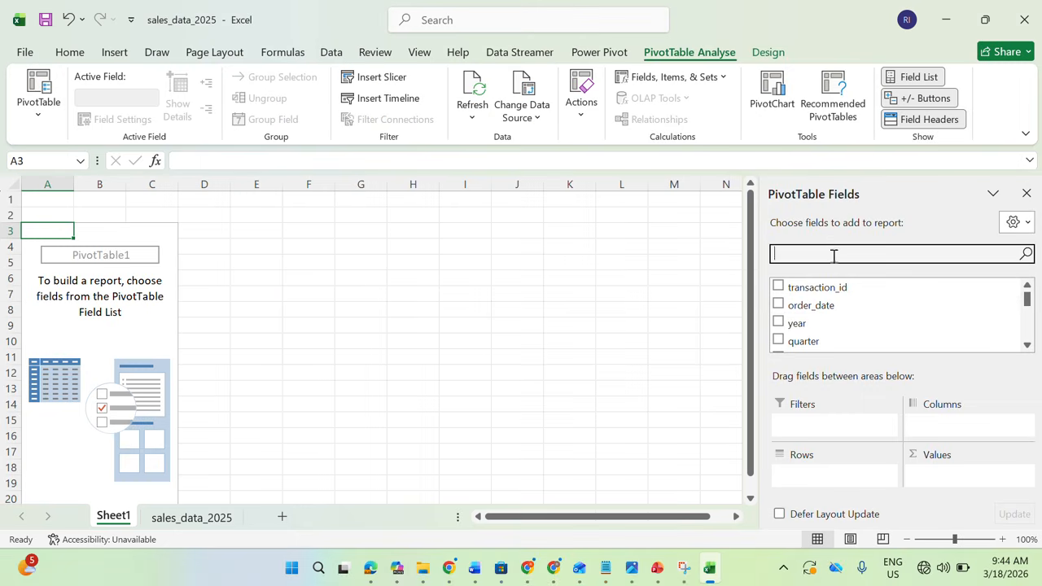
Examine the tax and line_total columns in the sales_data_2025 sheet
left_click(209, 517)
left_click_drag(675, 525, 859, 521)
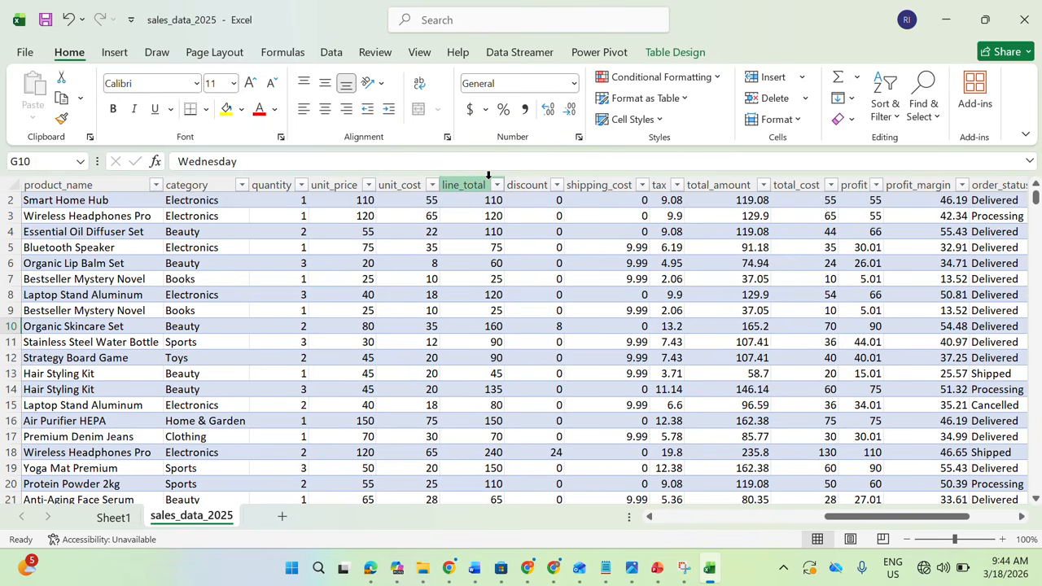
left_click(669, 200)
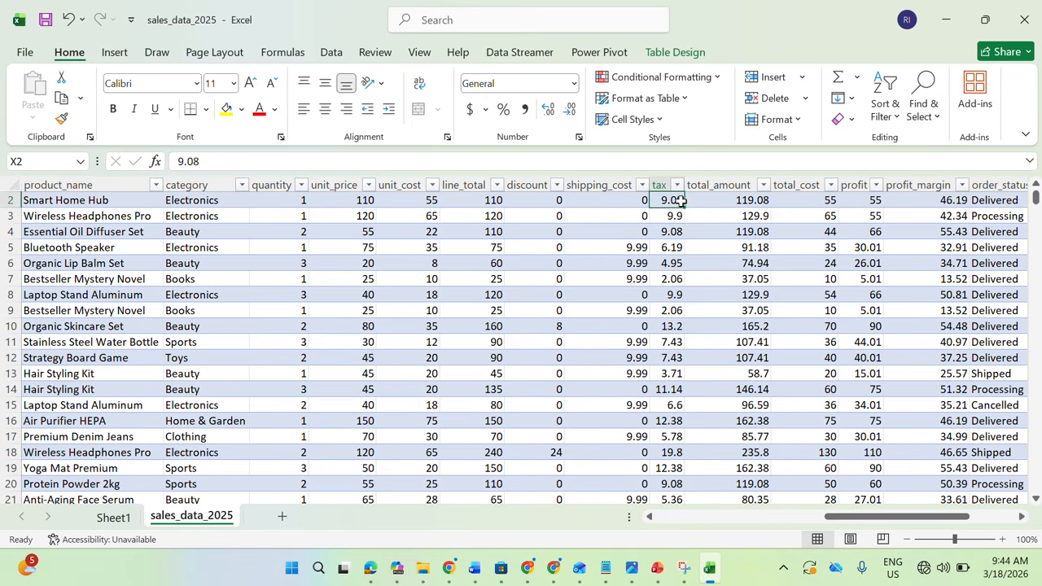
left_click(477, 181)
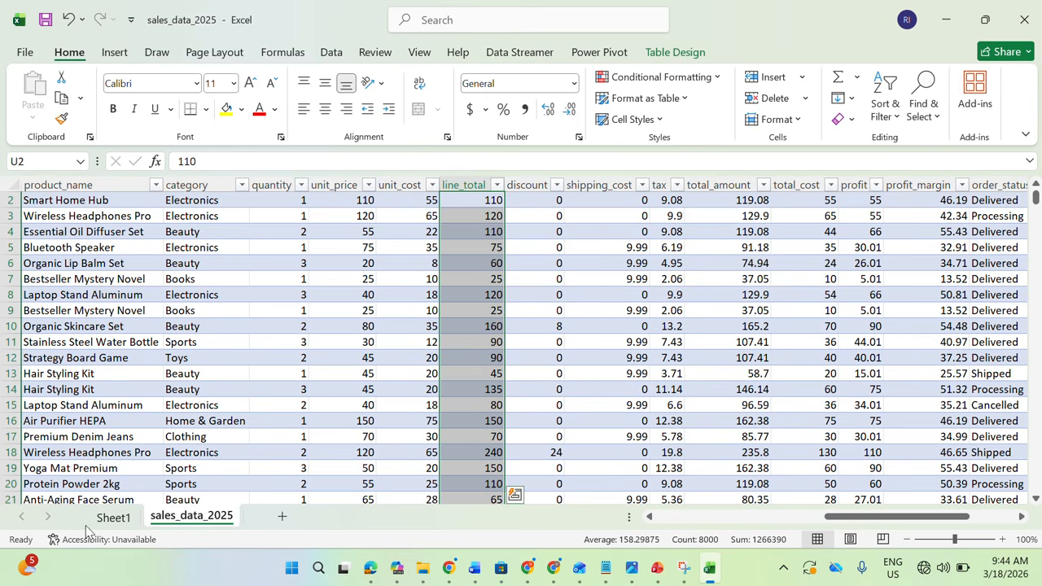
Find the line_total field for the PivotTable on Sheet1 and add its sum to the values
left_click(113, 516)
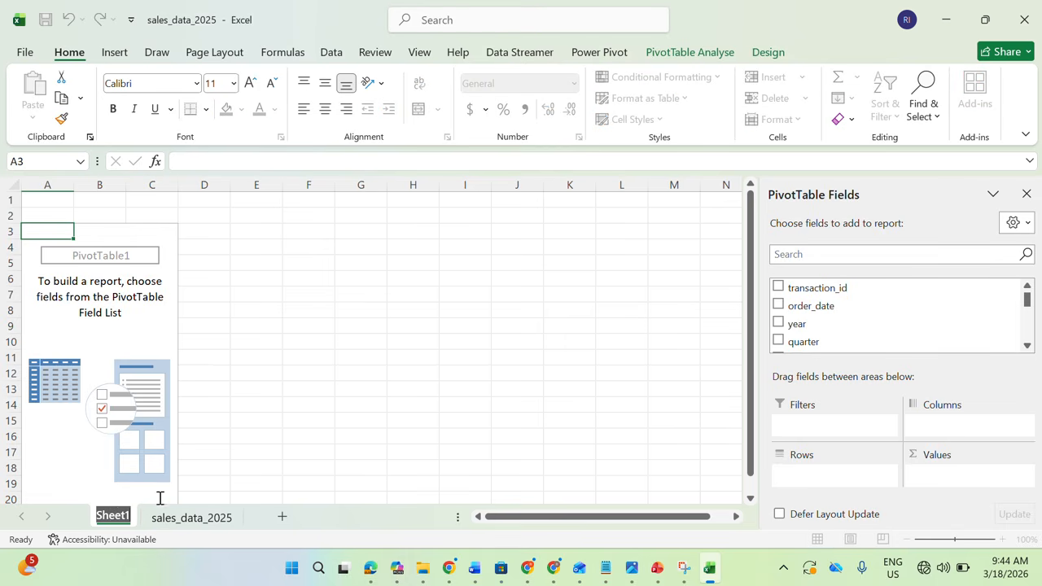
left_click(830, 256)
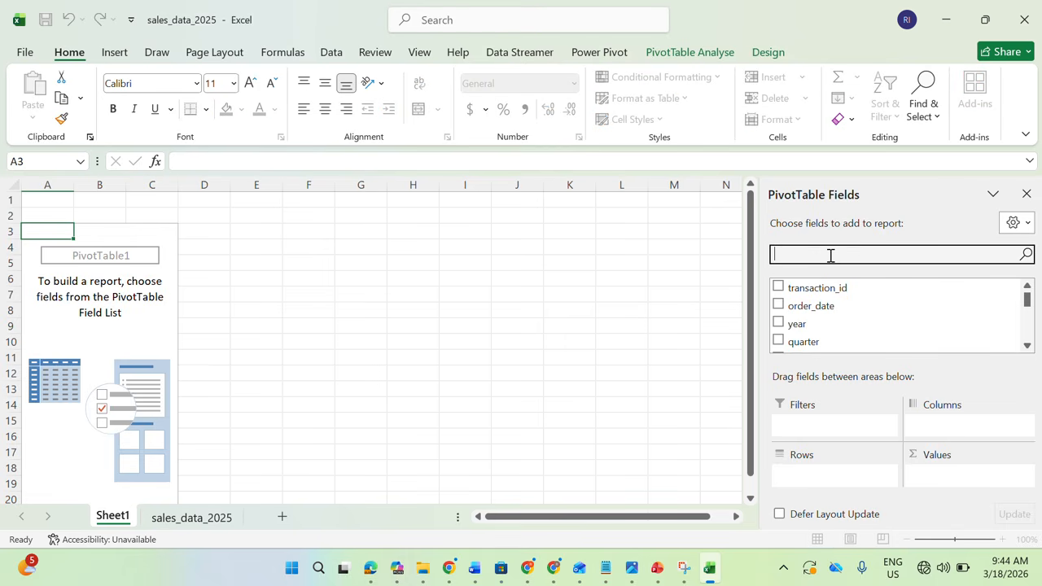
type("lin")
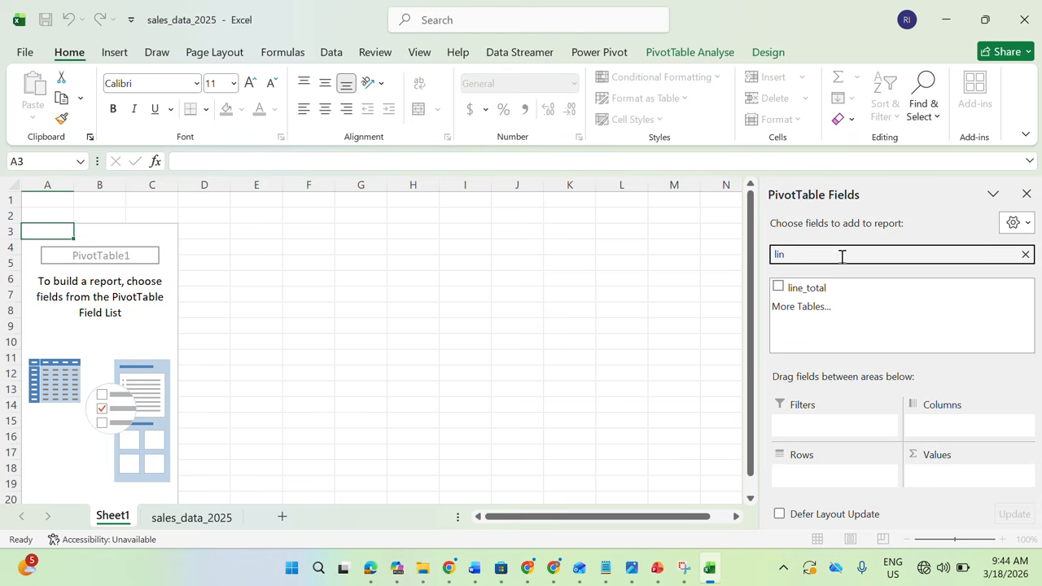
left_click(778, 287)
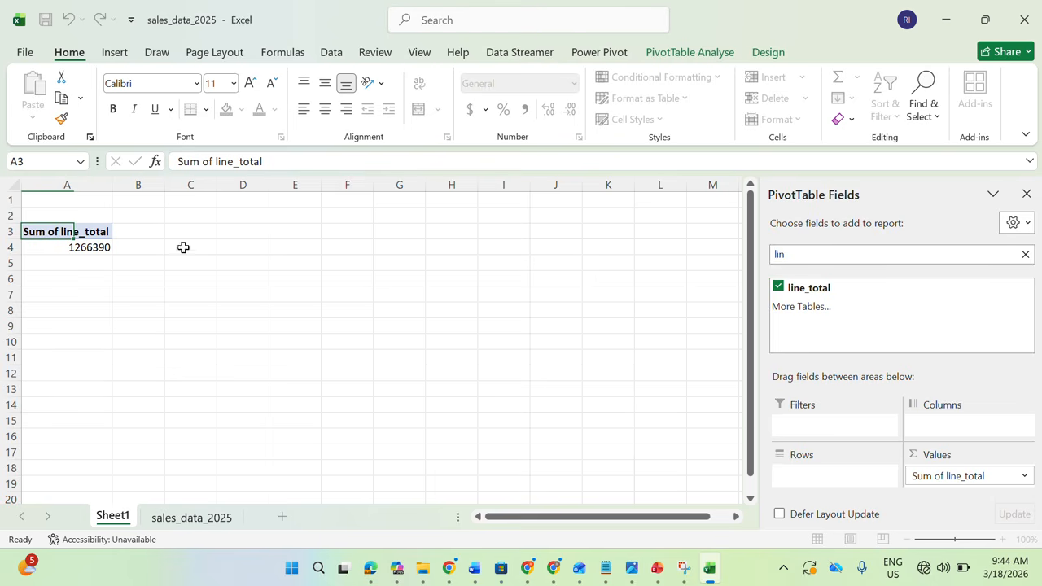
Rename the line_total value field in A3 to "Total Revenue"
left_click(85, 232)
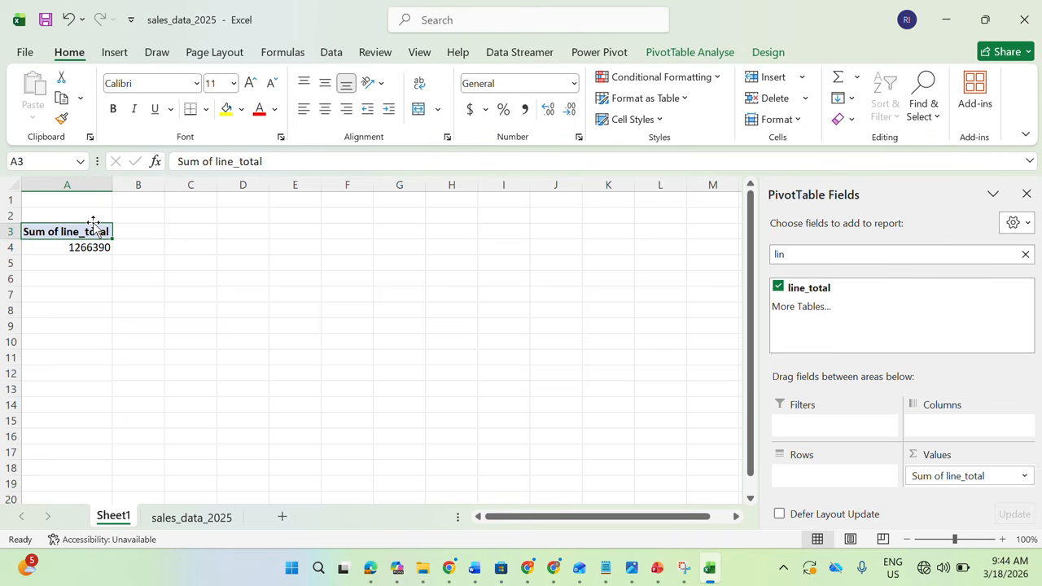
double_click(71, 233)
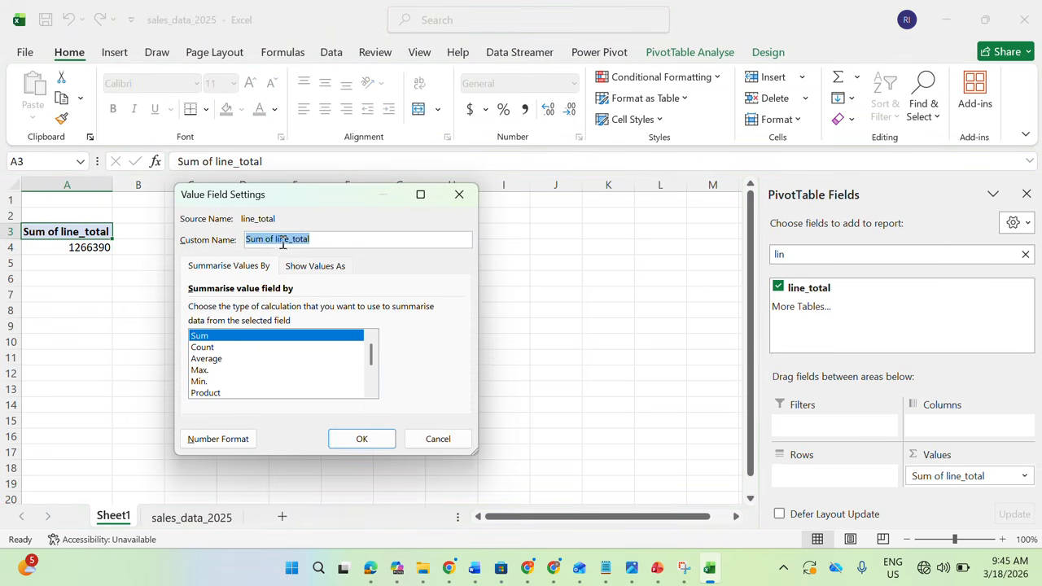
type("Total Revenue")
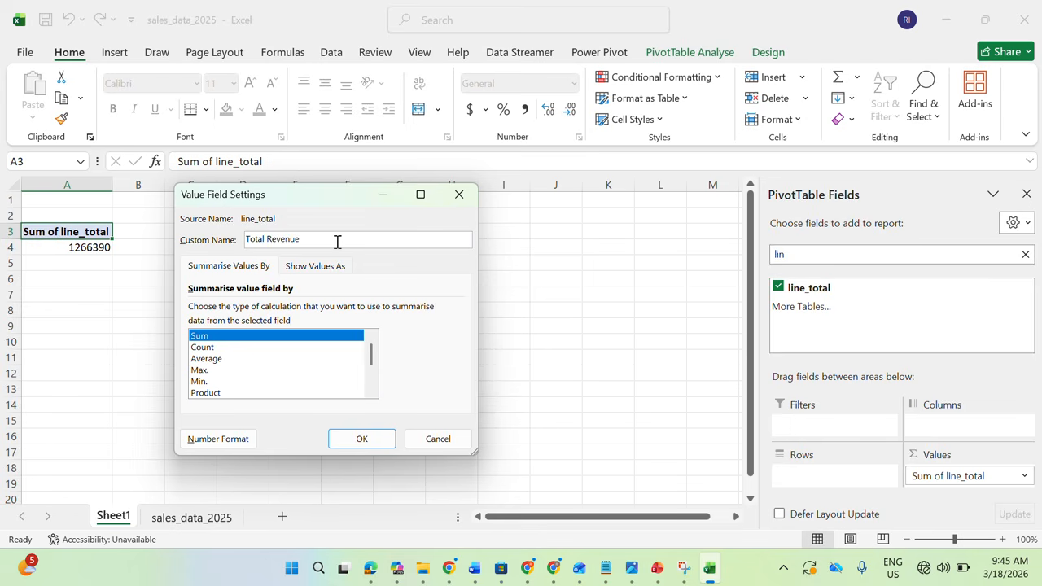
left_click(347, 443)
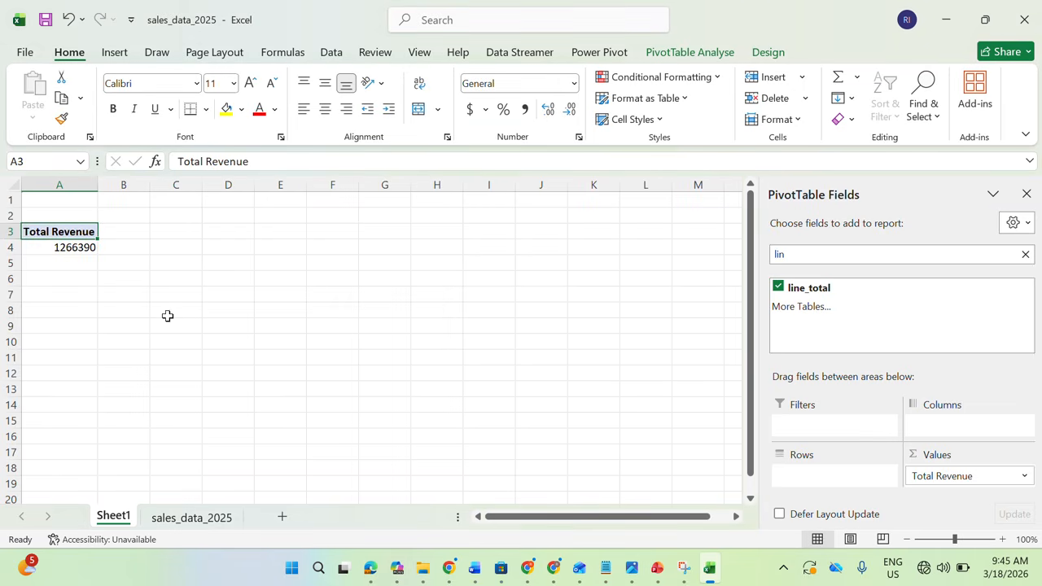
Format the Total Revenue amount in A4 as dollar accounting with thousands separators and no decimal places
left_click(60, 248)
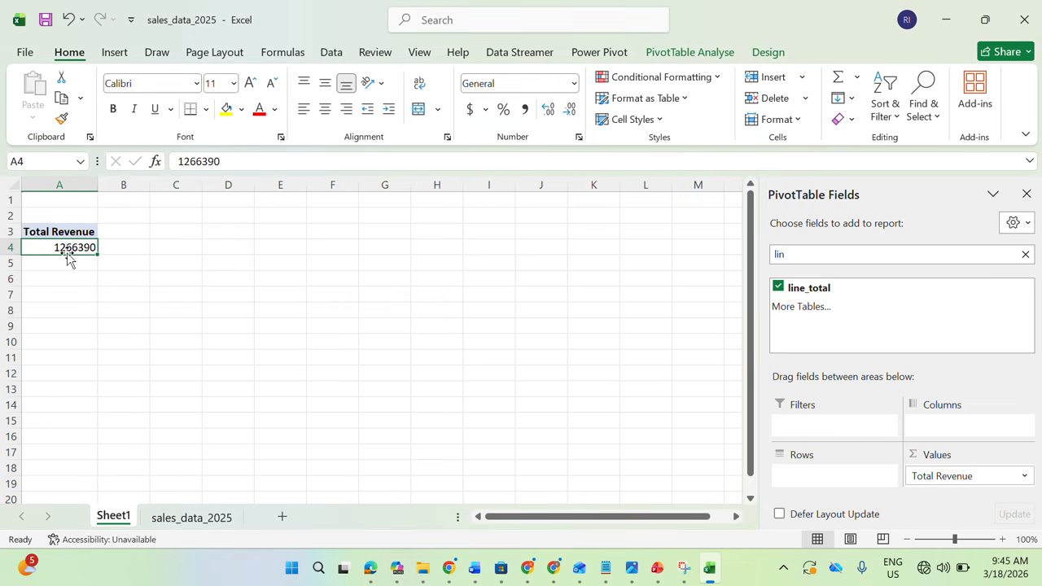
left_click(526, 111)
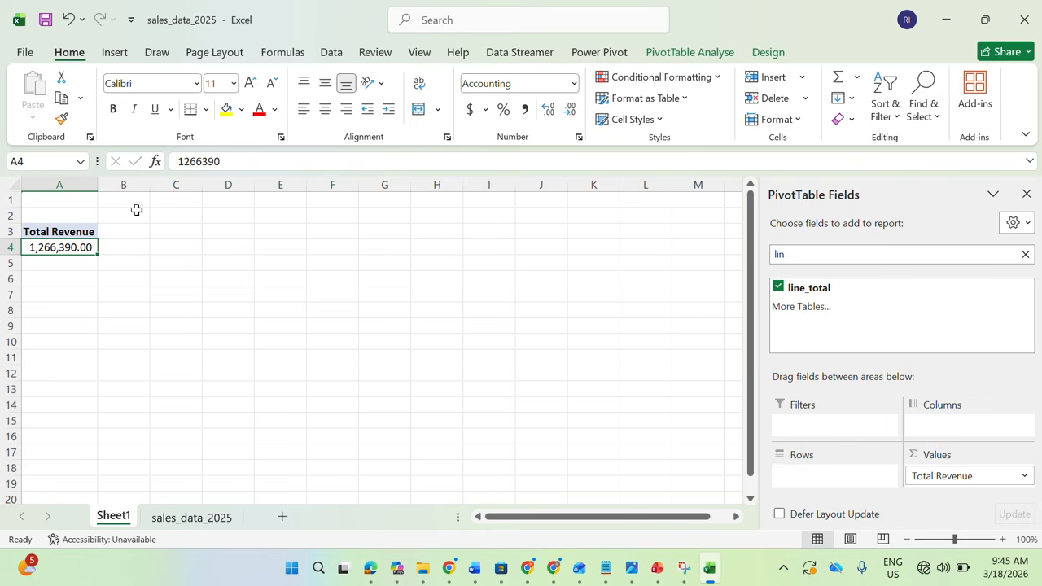
left_click(470, 111)
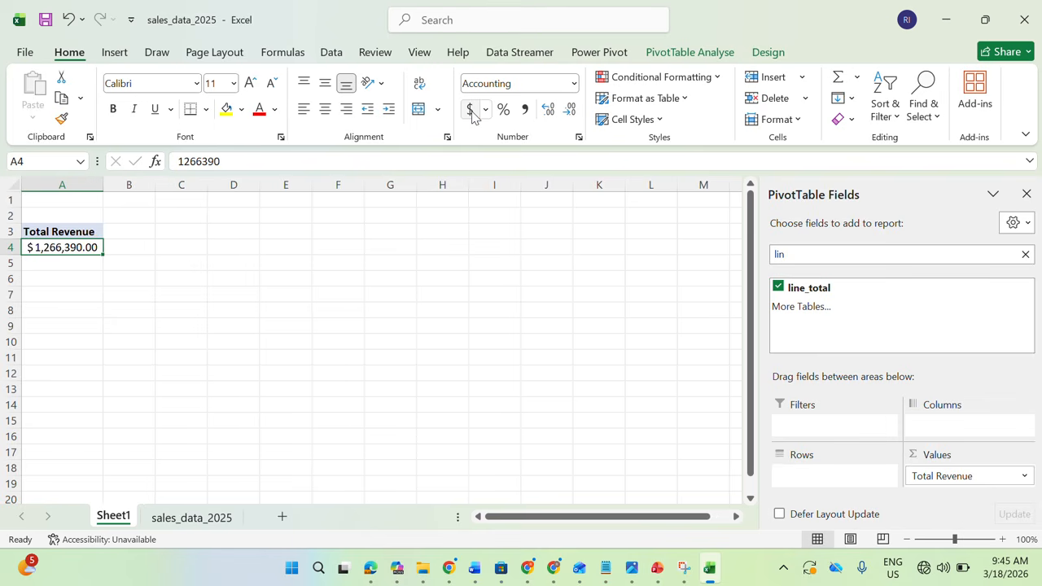
left_click(572, 111)
left_click(571, 111)
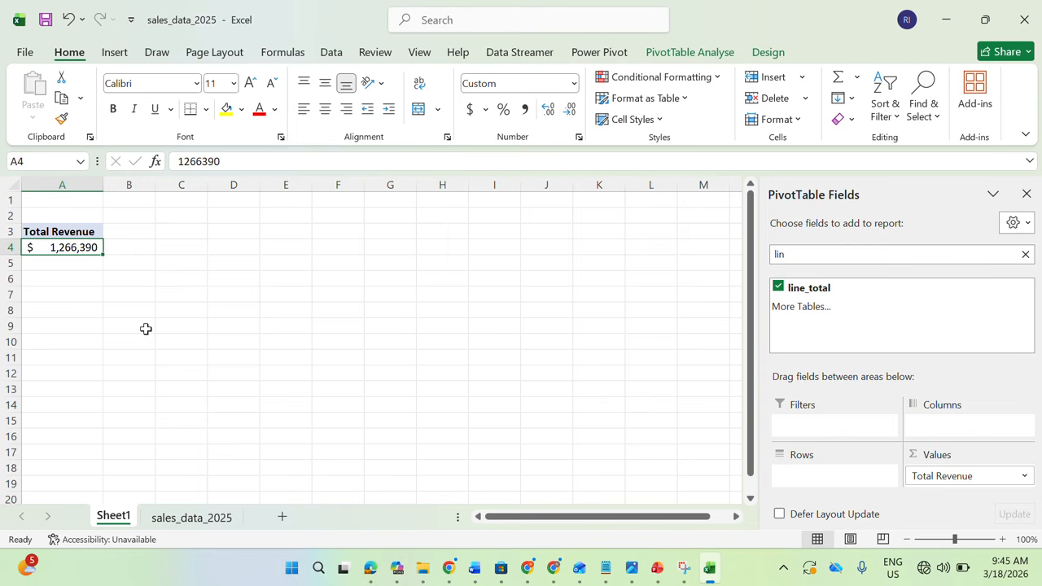
Duplicate the Total Revenue PivotTable from A3:A4 to cell C3
left_click_drag(66, 234, 69, 242)
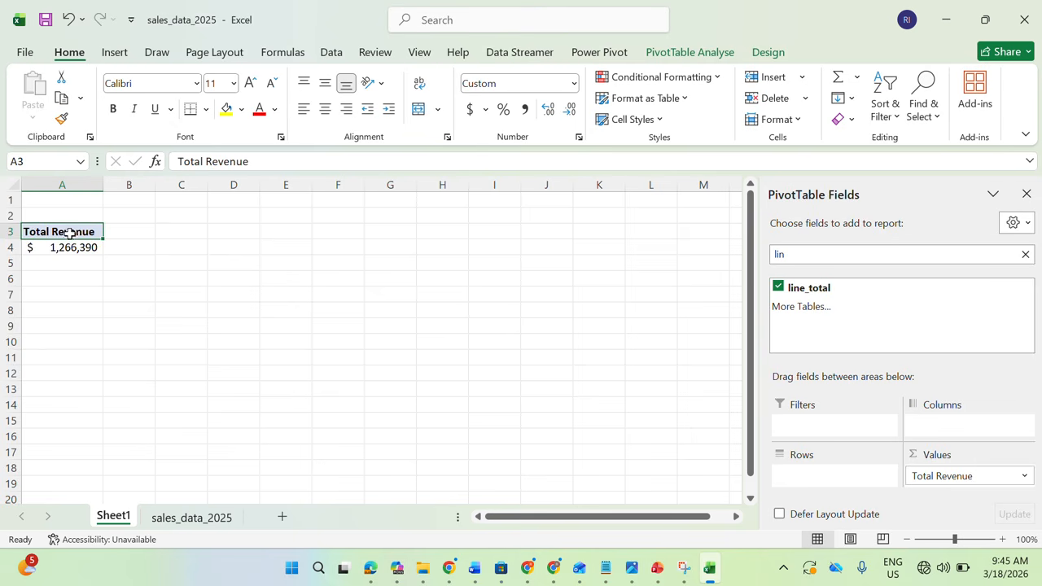
key("ctrl+c")
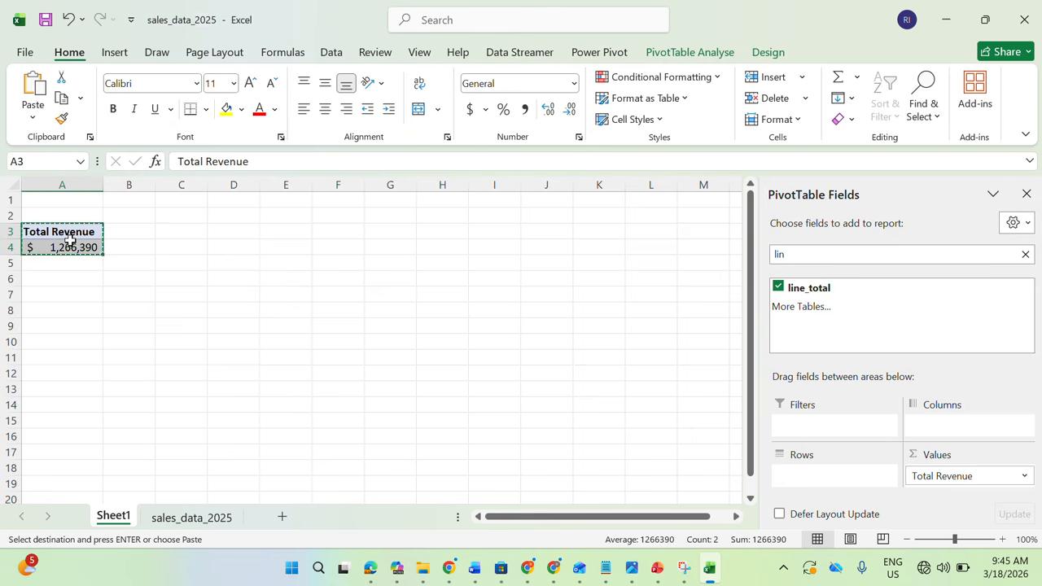
left_click(193, 228)
key("ctrl+v")
key("Escape")
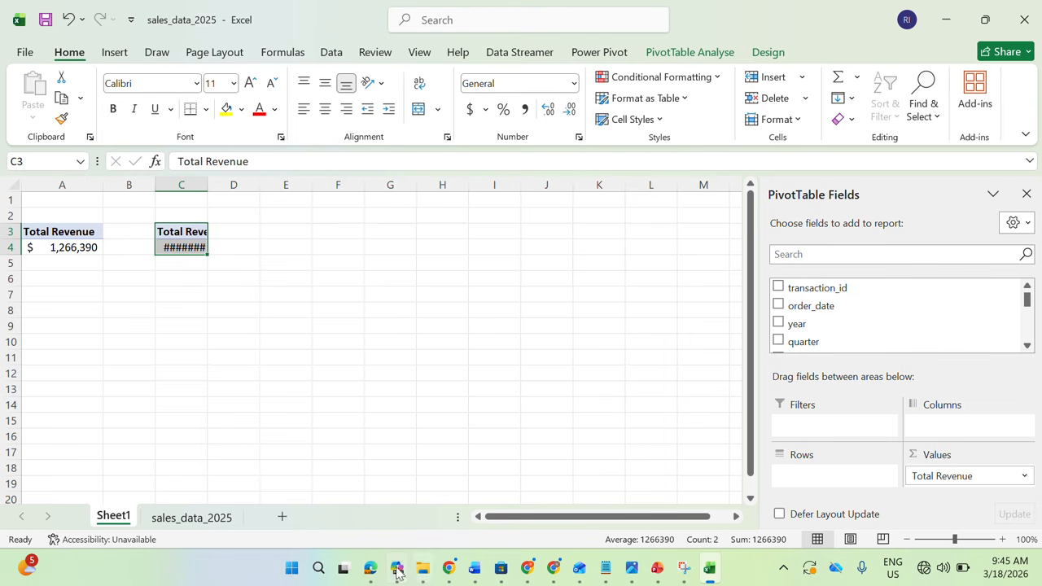
Check the next KPI in the project brief and replace Total Revenue with the sum of profit in the PivotTable at C3
left_click(371, 567)
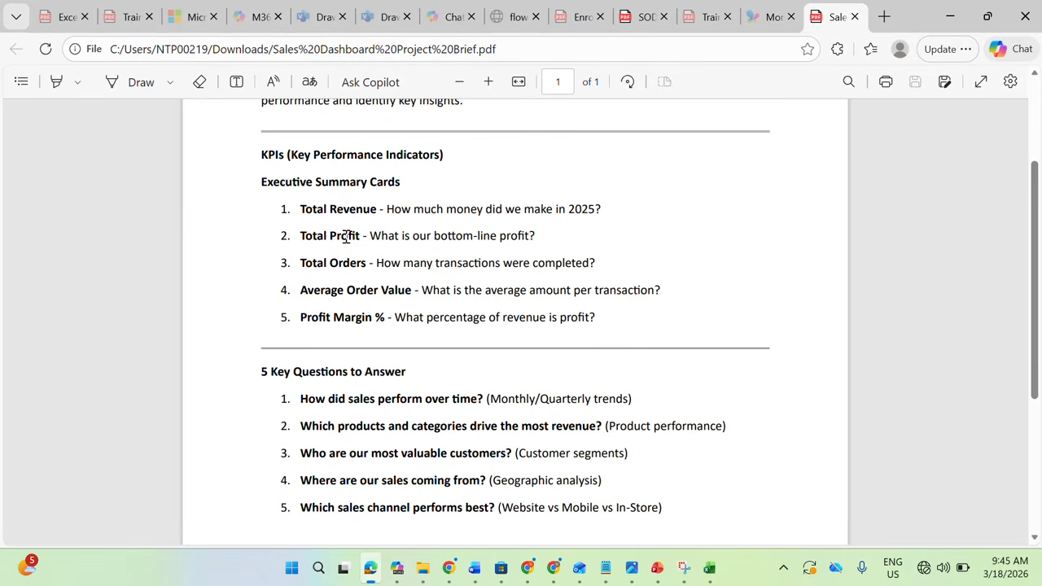
left_click(952, 20)
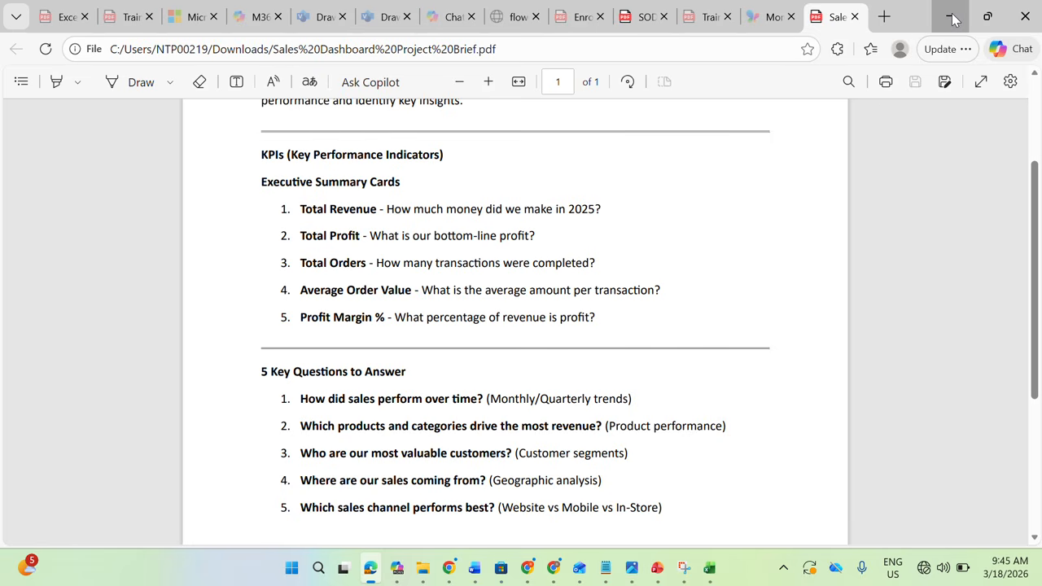
left_click_drag(936, 476, 854, 310)
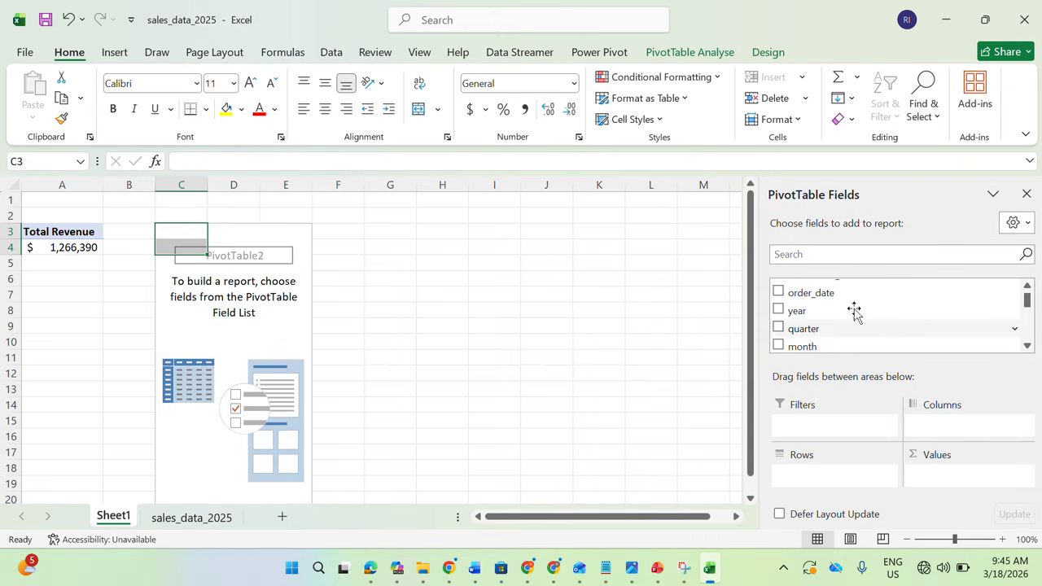
left_click(805, 253)
type("pro")
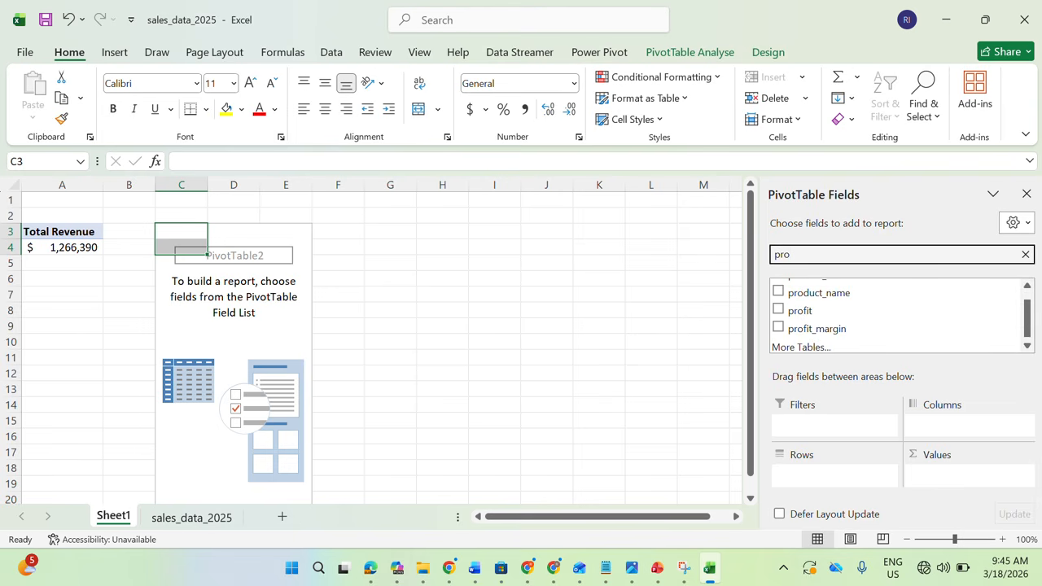
type("fit")
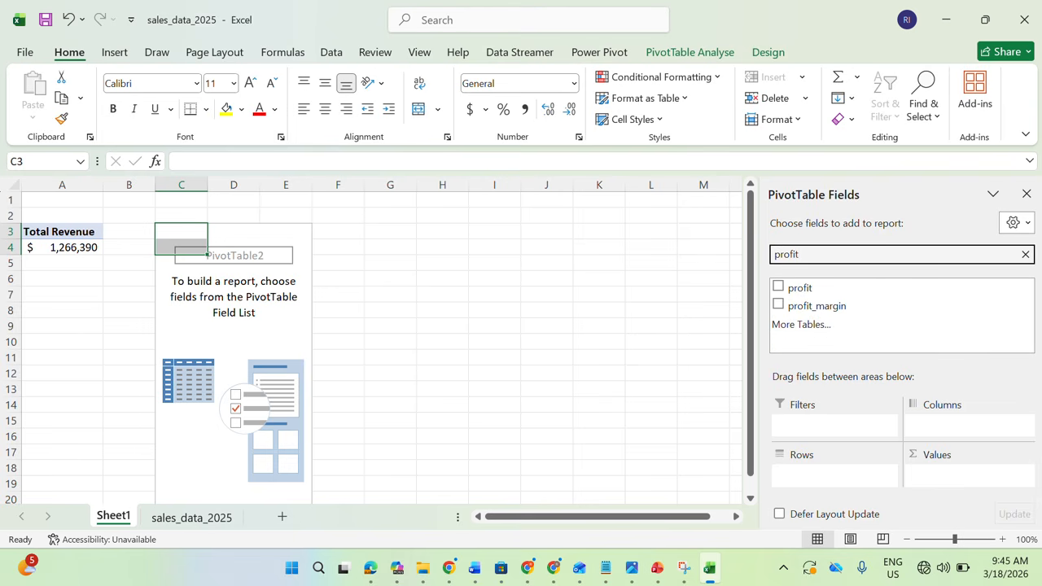
left_click(778, 287)
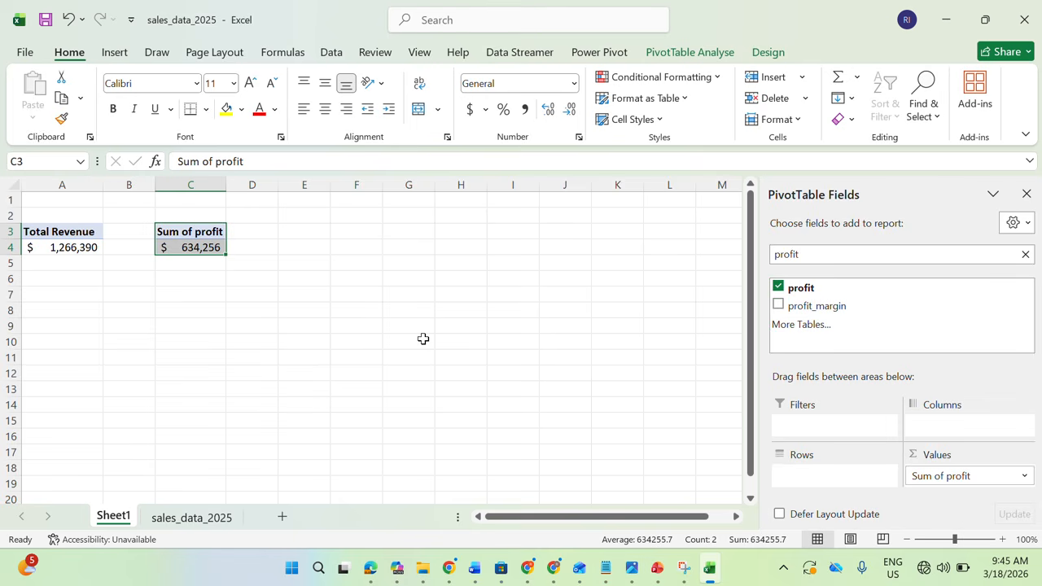
Rename the profit value field in C3 to "Total Profit"
double_click(169, 232)
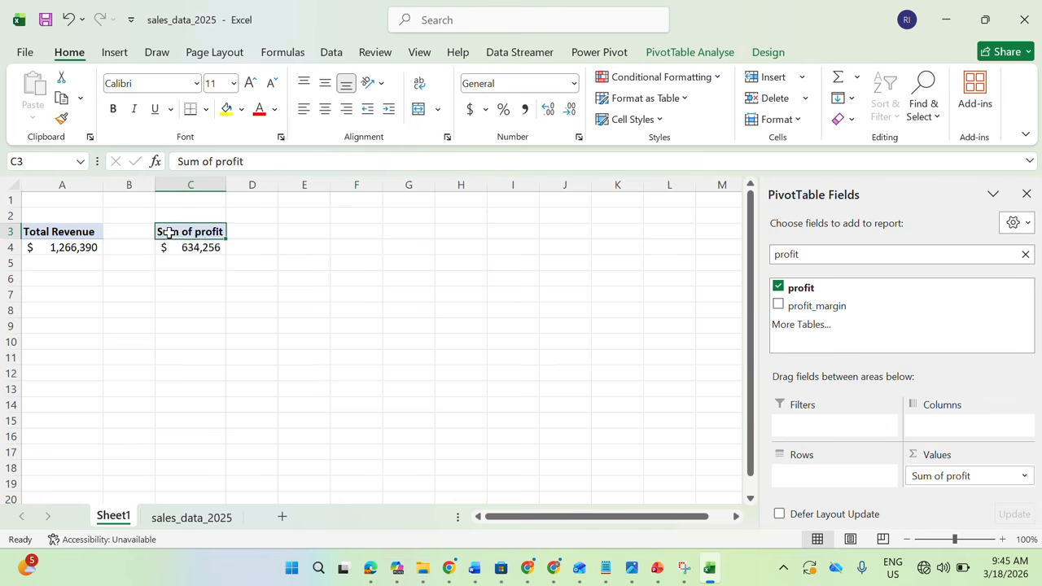
type("Total Profit")
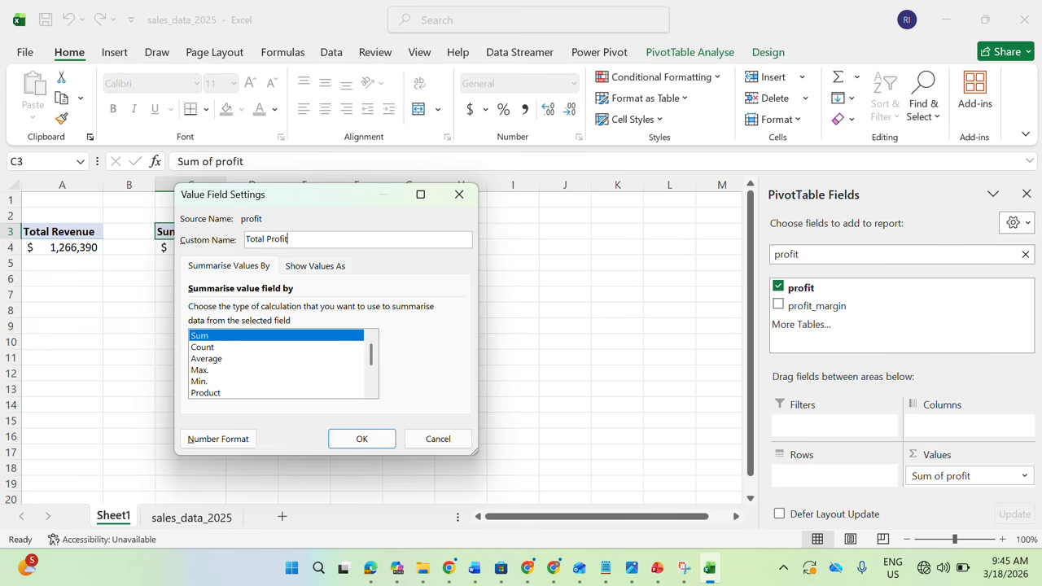
left_click(362, 438)
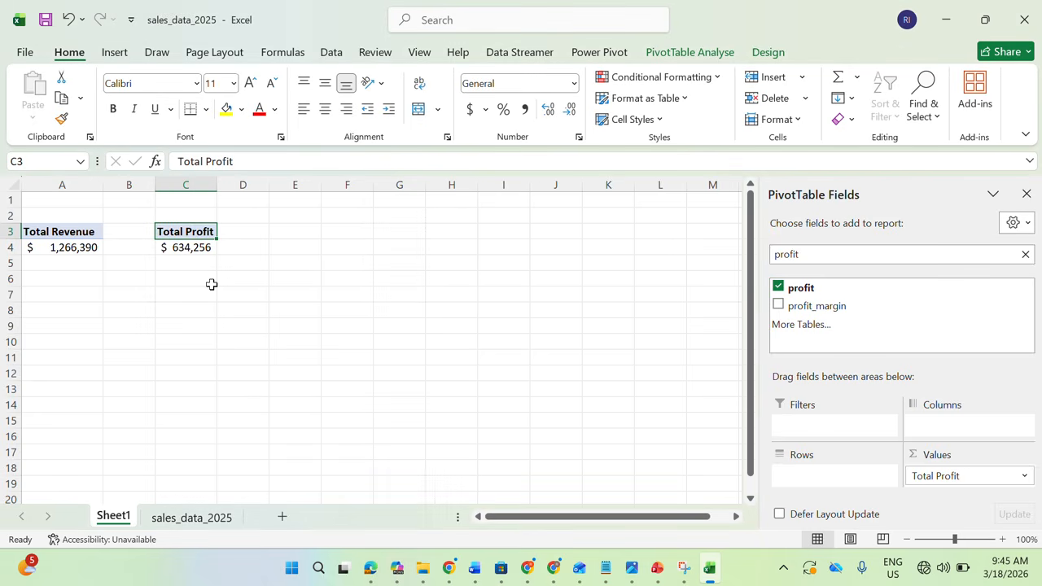
Check the KPI list in the project brief and duplicate the Total Profit PivotTable to cell E3
left_click(192, 225)
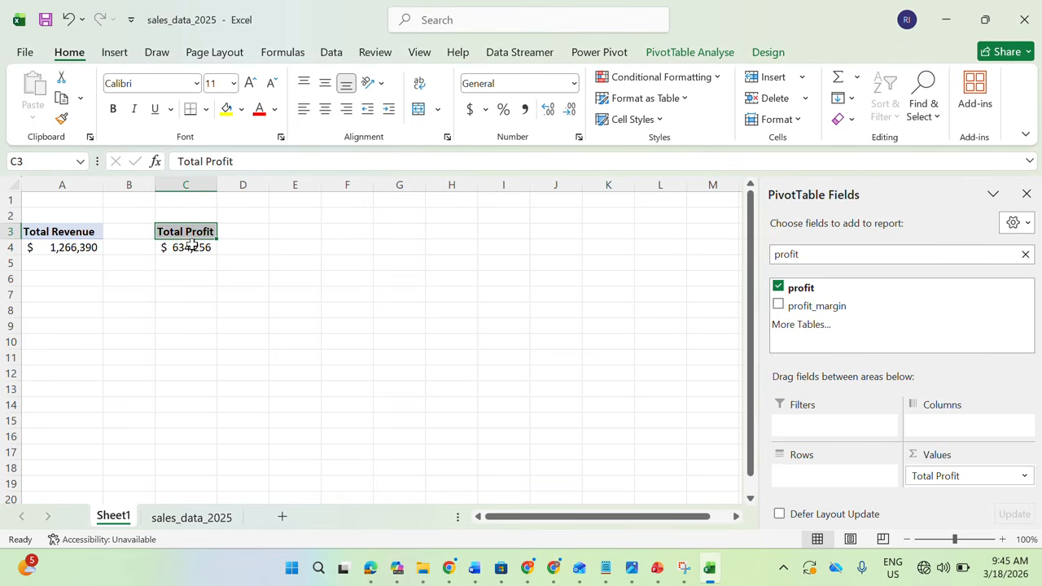
left_click(370, 568)
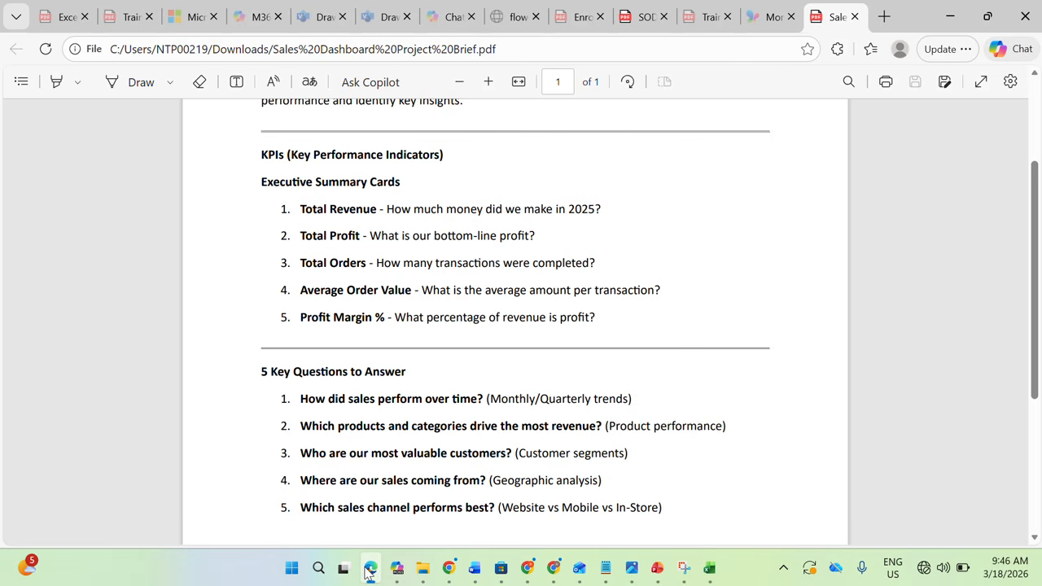
left_click(369, 568)
left_click_drag(177, 235, 172, 255)
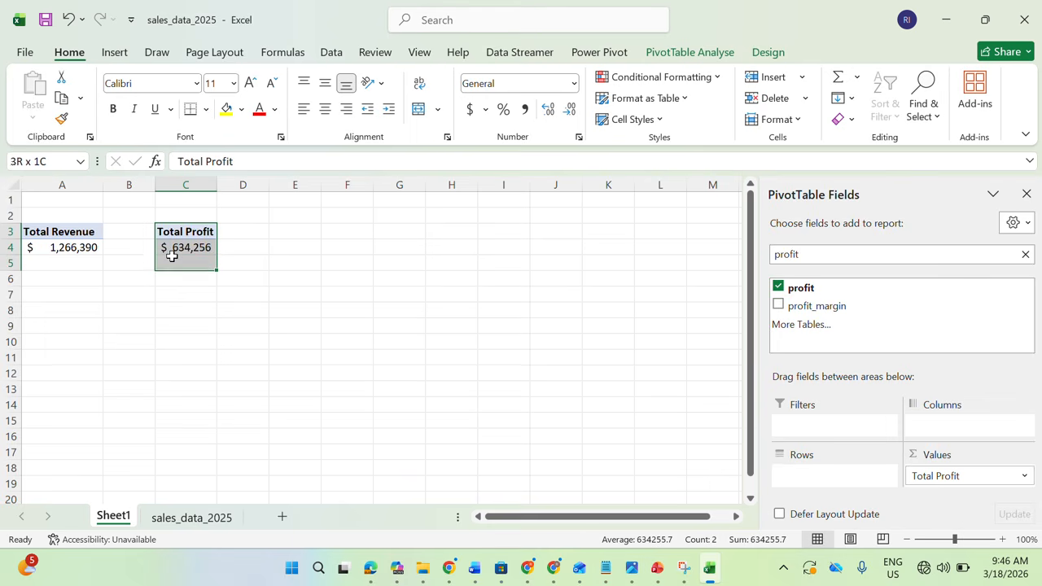
key("ctrl+c")
left_click(263, 233)
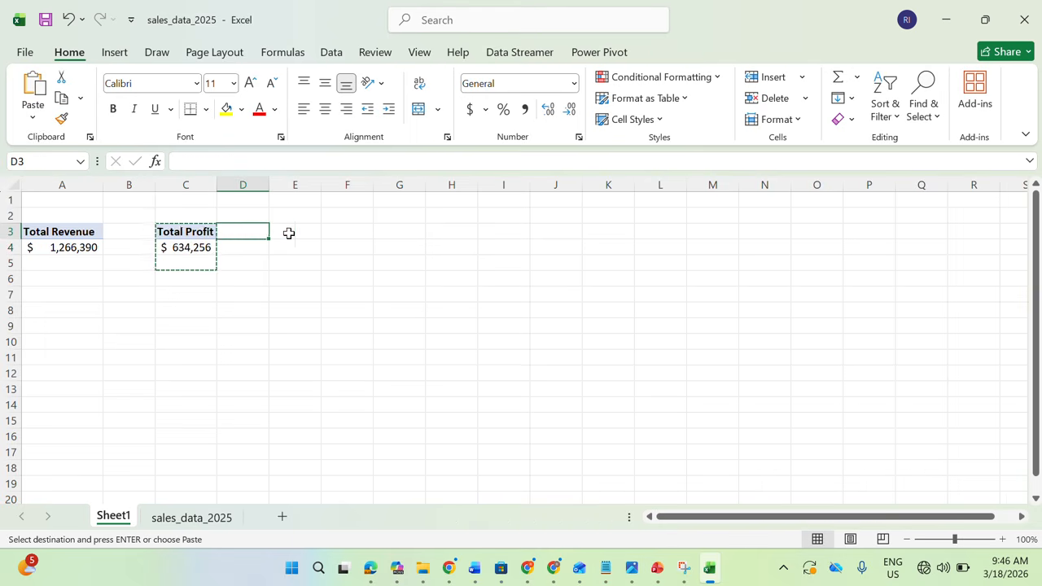
left_click(288, 233)
key("ctrl+v")
key("Escape")
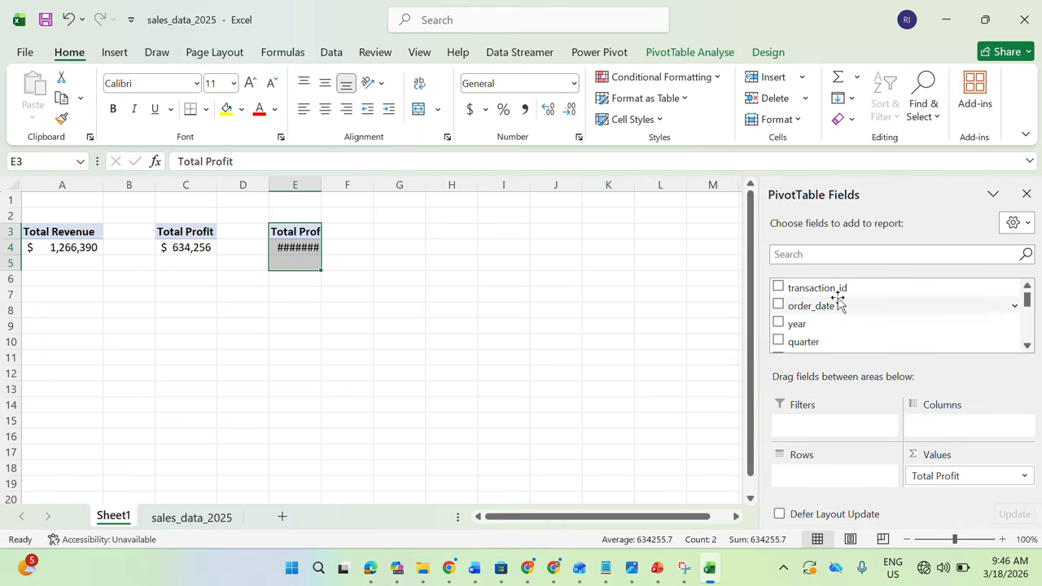
Check the transaction_id column in sales_data_2025 and replace Total Profit with a count of transaction_id in the PivotTable at E3
left_click(192, 517)
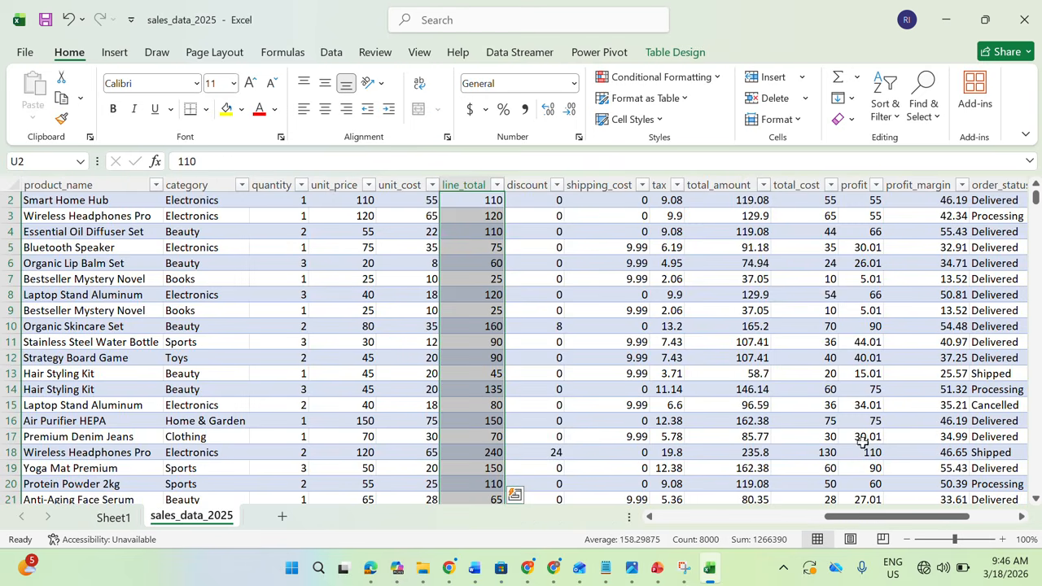
left_click(1035, 184)
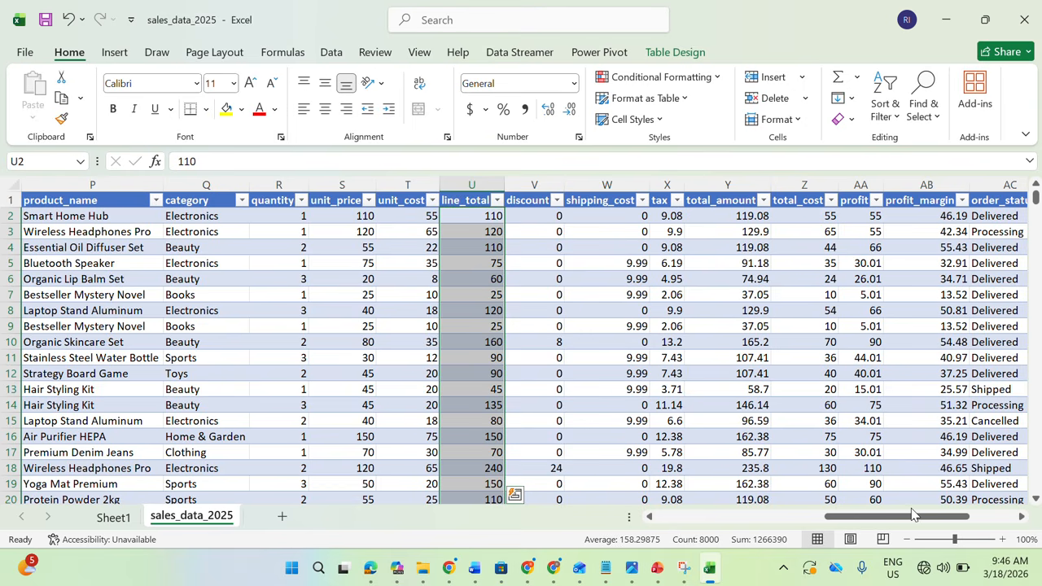
left_click_drag(912, 519, 434, 469)
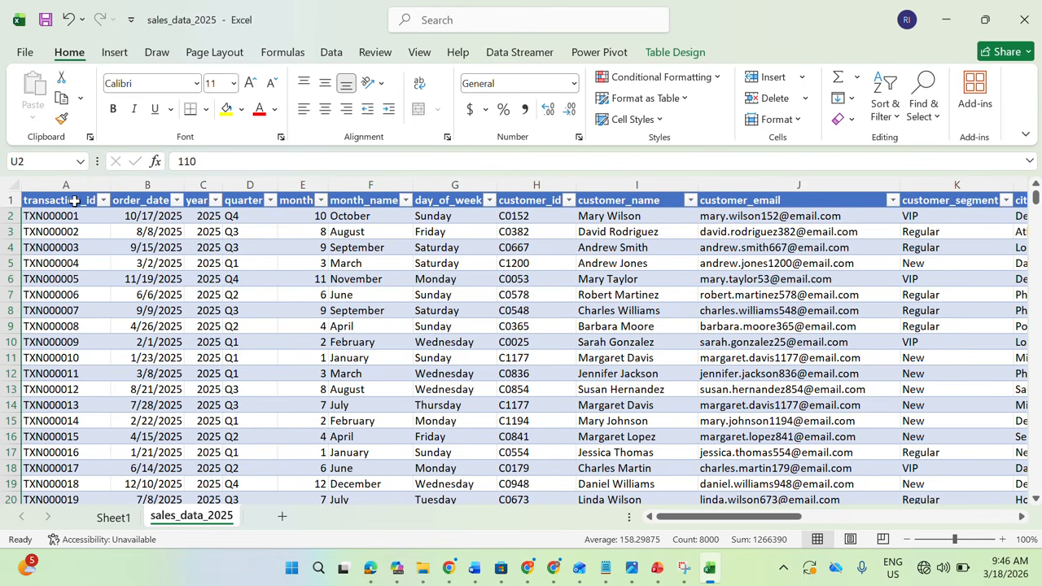
left_click(120, 516)
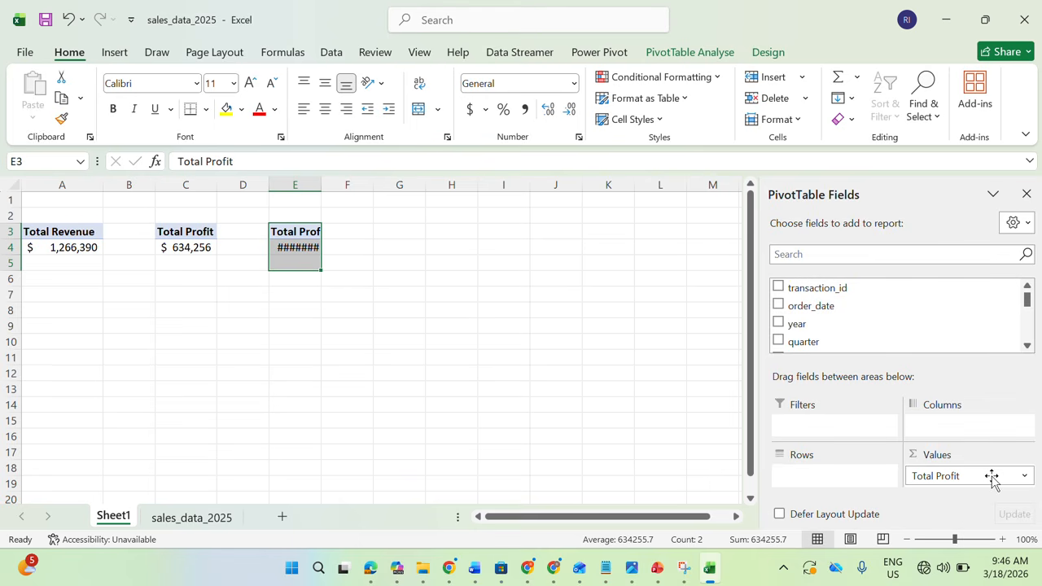
left_click_drag(991, 478, 854, 296)
left_click(778, 287)
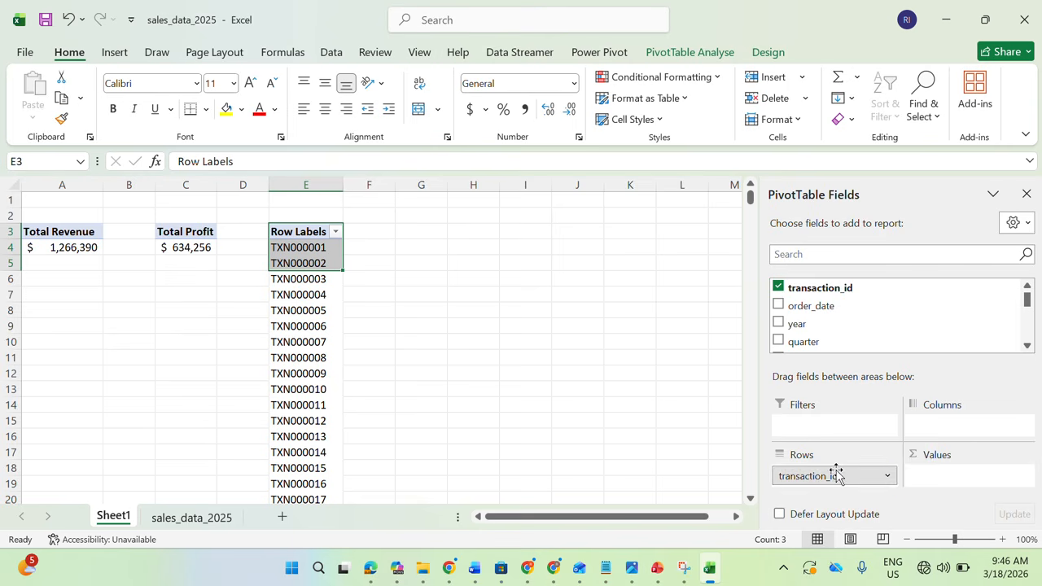
left_click_drag(836, 472, 958, 467)
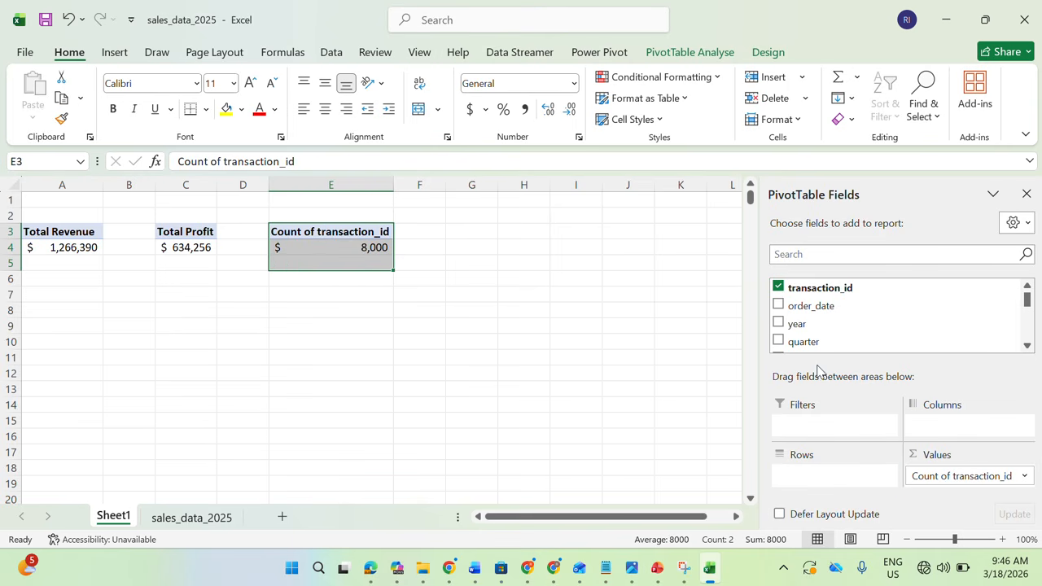
Format the transaction count in E4 with a thousands separator, no currency symbol and no decimal places
left_click(370, 249)
mouse_move(365, 249)
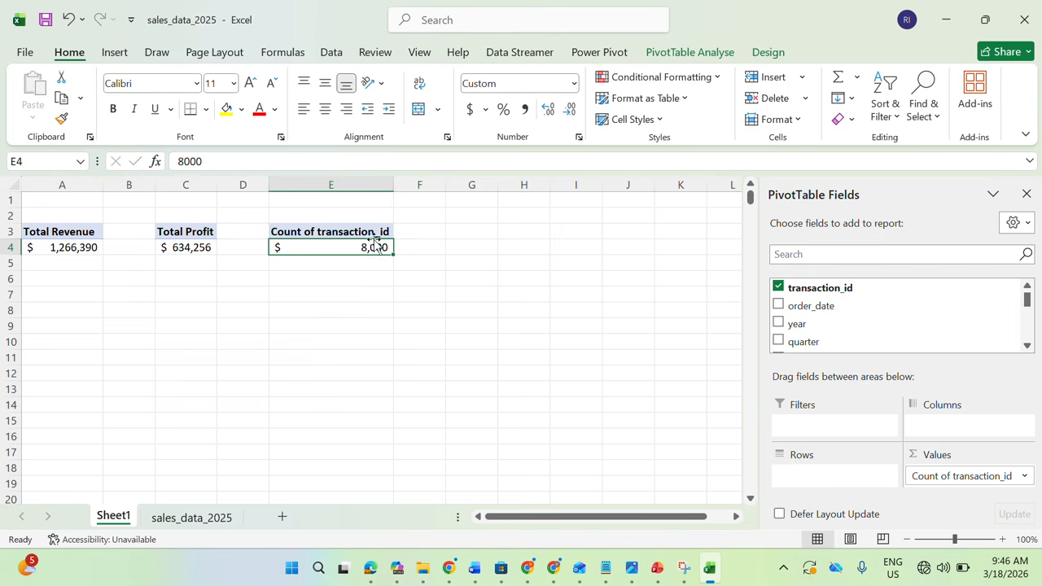
left_click(573, 88)
left_click(539, 124)
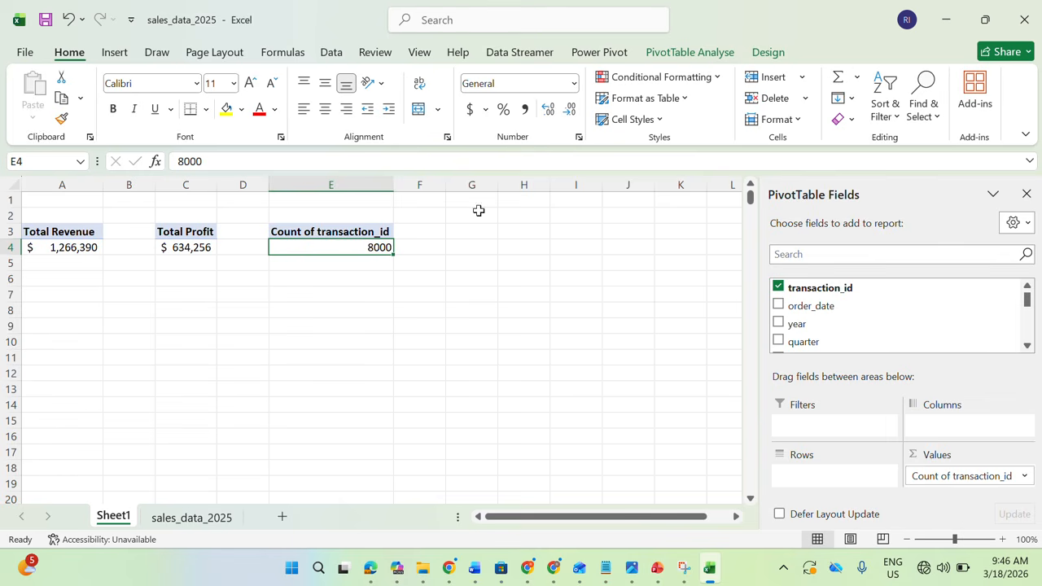
left_click(525, 110)
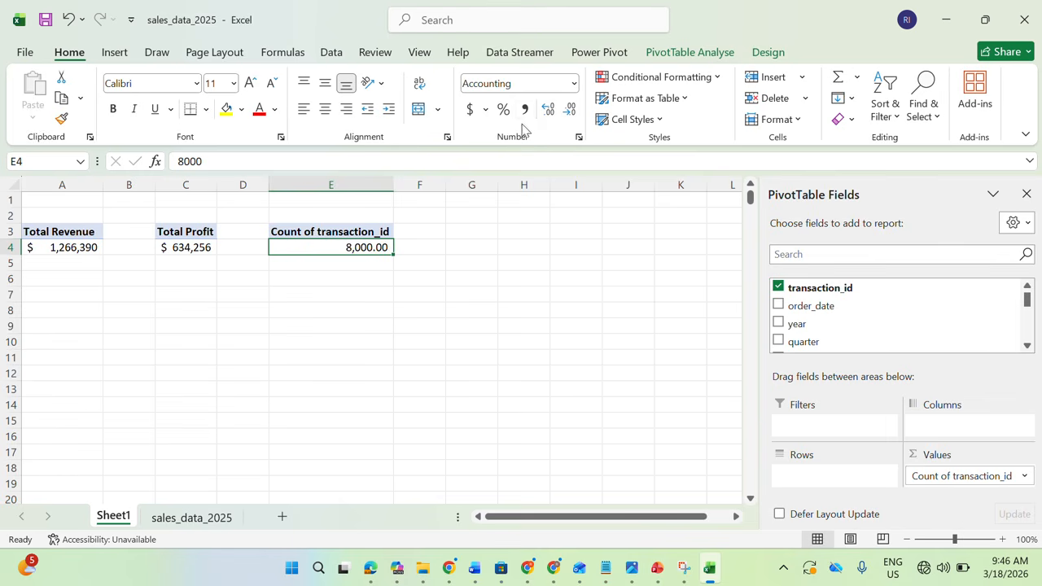
left_click(569, 109)
left_click(569, 109)
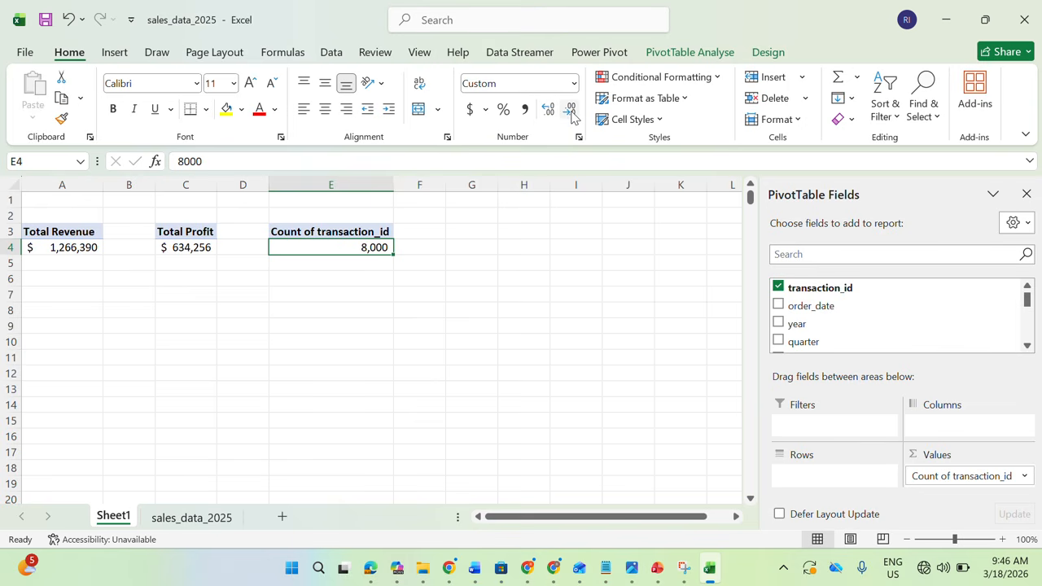
Rename the transaction count value field in E3 to "Total Order"
double_click(360, 233)
type("Total Order")
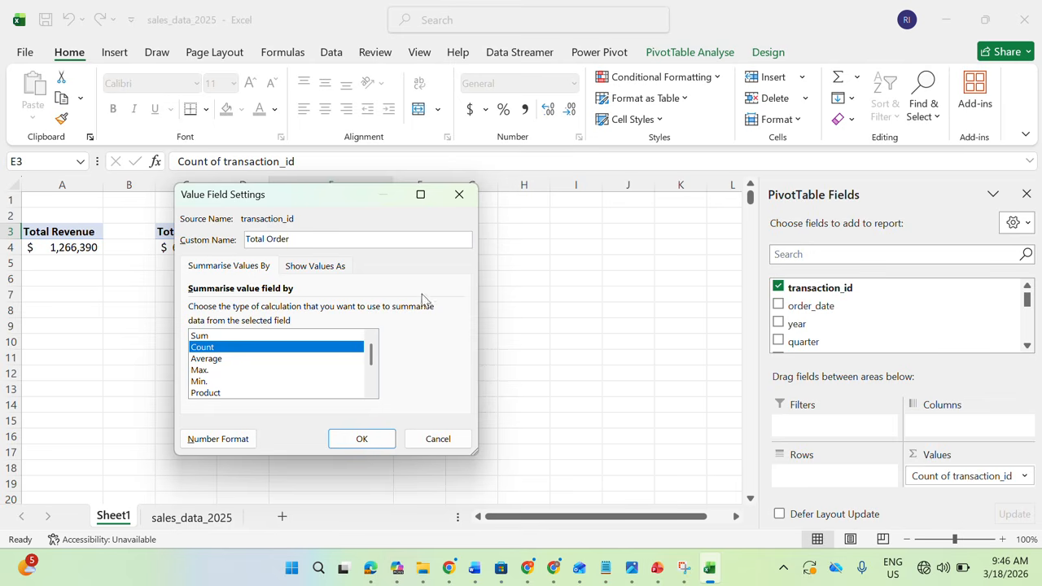
left_click(361, 436)
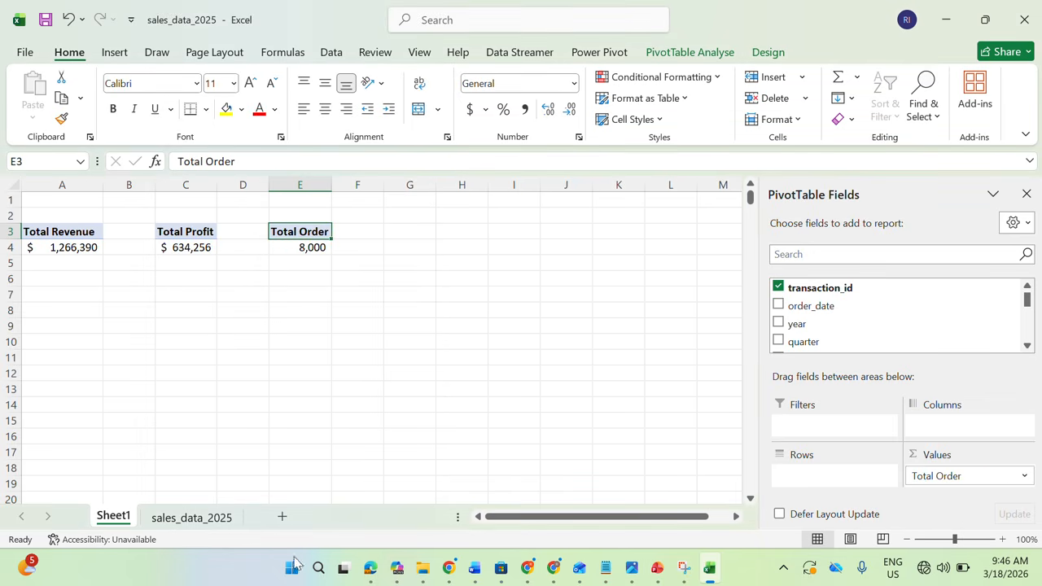
Check the KPI list in the project brief and calculate average order value in G4 by dividing the revenue in A4 by the order count in E4
left_click(371, 569)
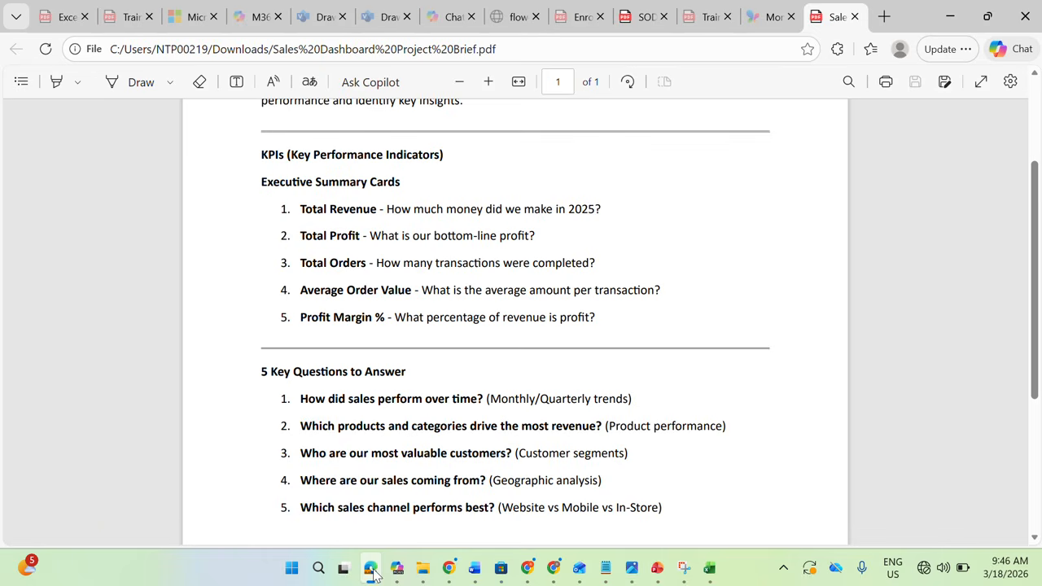
left_click(371, 569)
left_click(371, 569)
left_click(372, 572)
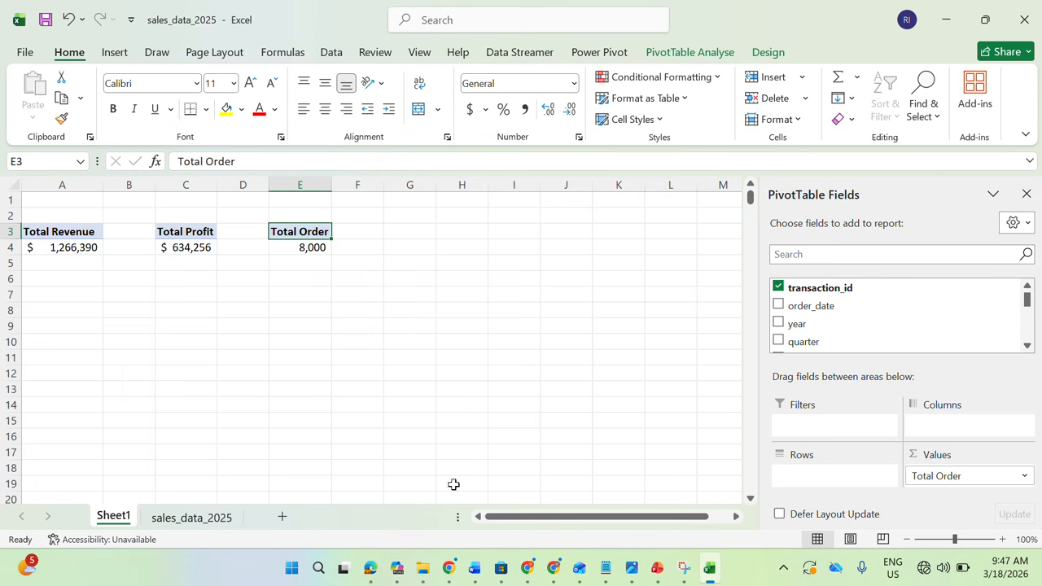
double_click(384, 249)
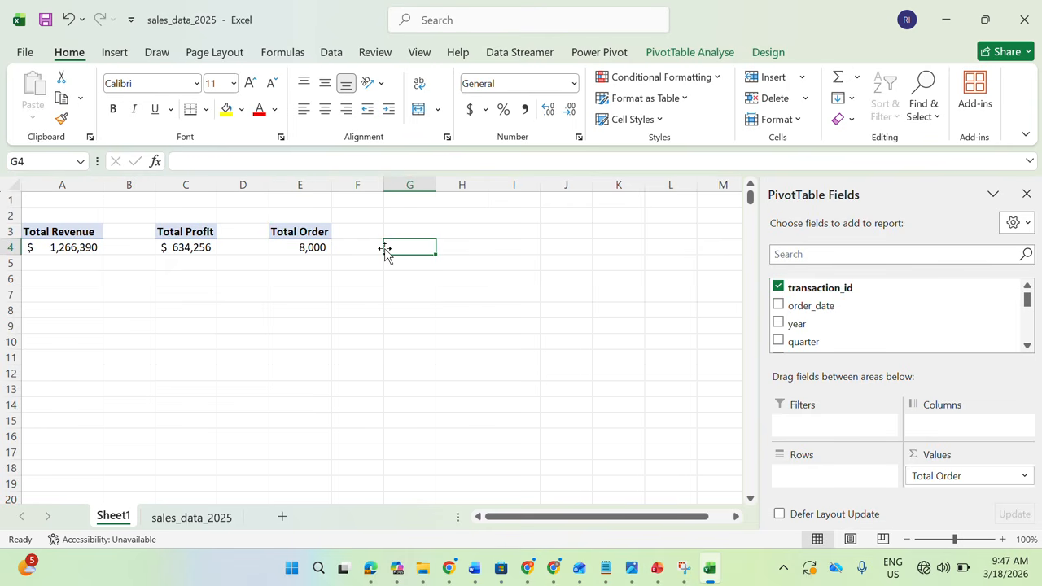
type("=")
left_click(87, 245)
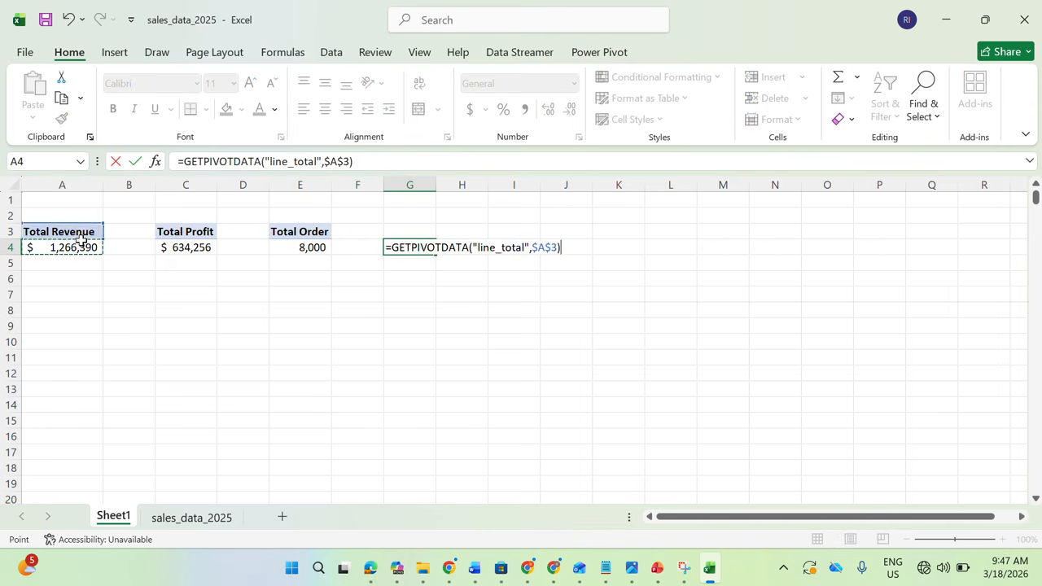
type("/")
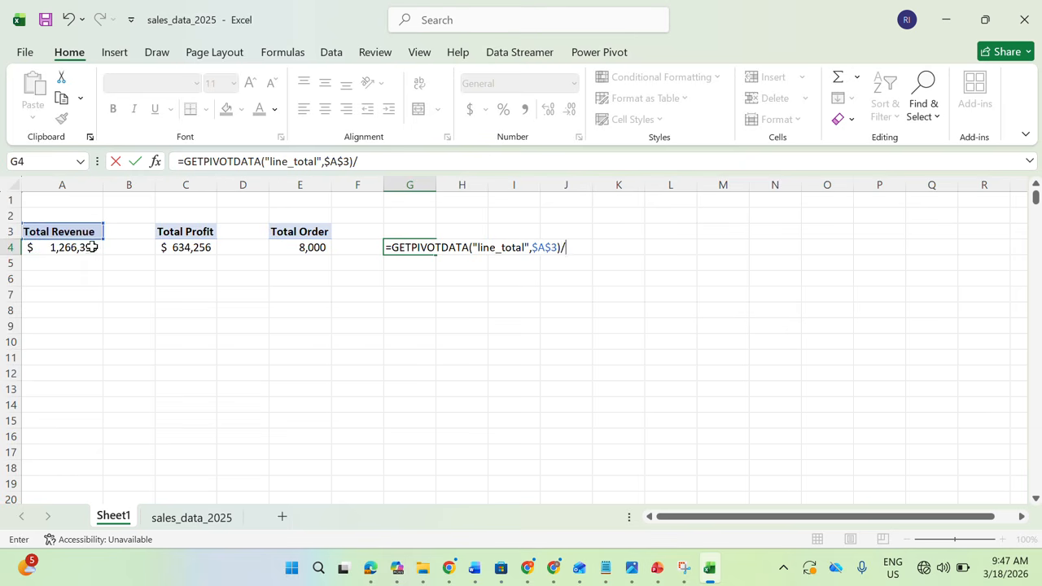
left_click(302, 249)
key("Return")
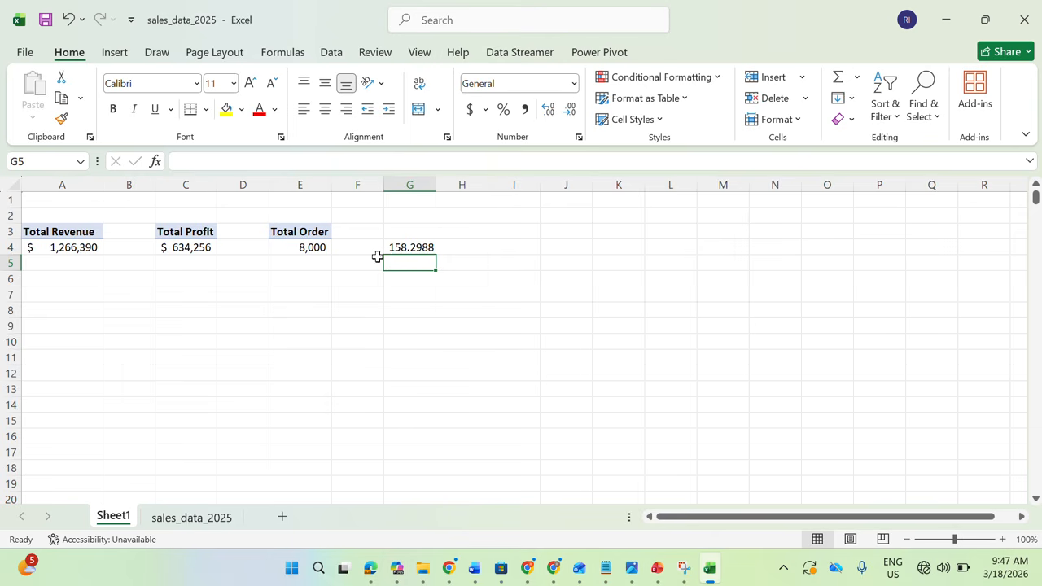
Correct the custom name of the order count value field in E3 to "Total Orders"
left_click(325, 233)
double_click(325, 233)
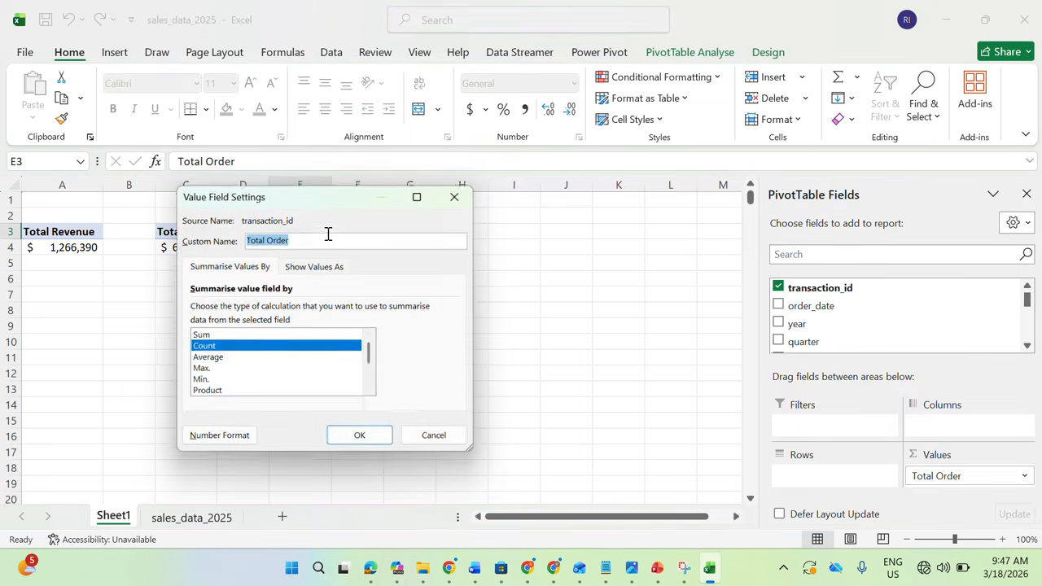
left_click(320, 235)
type("s")
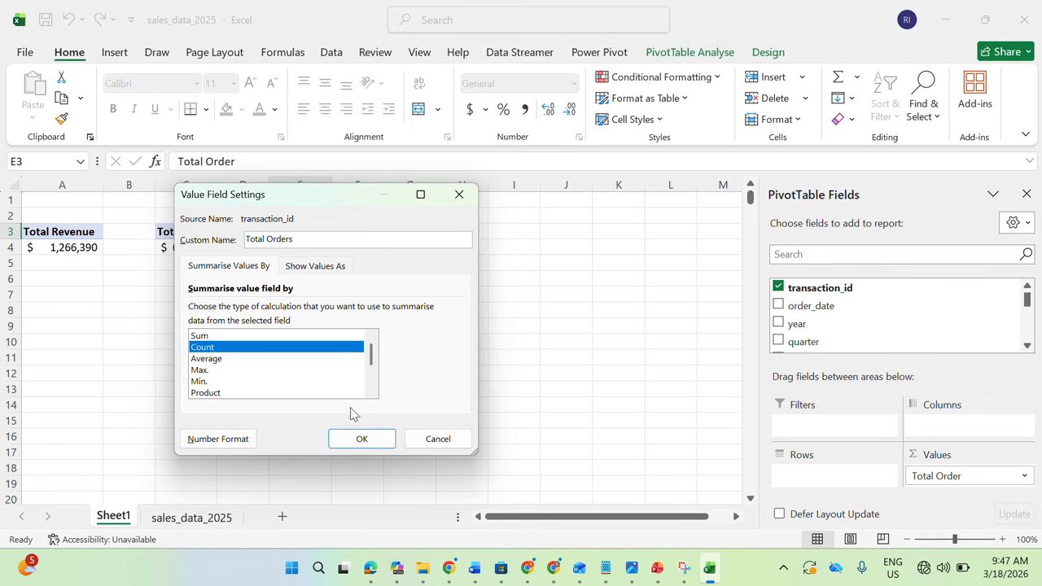
left_click(369, 441)
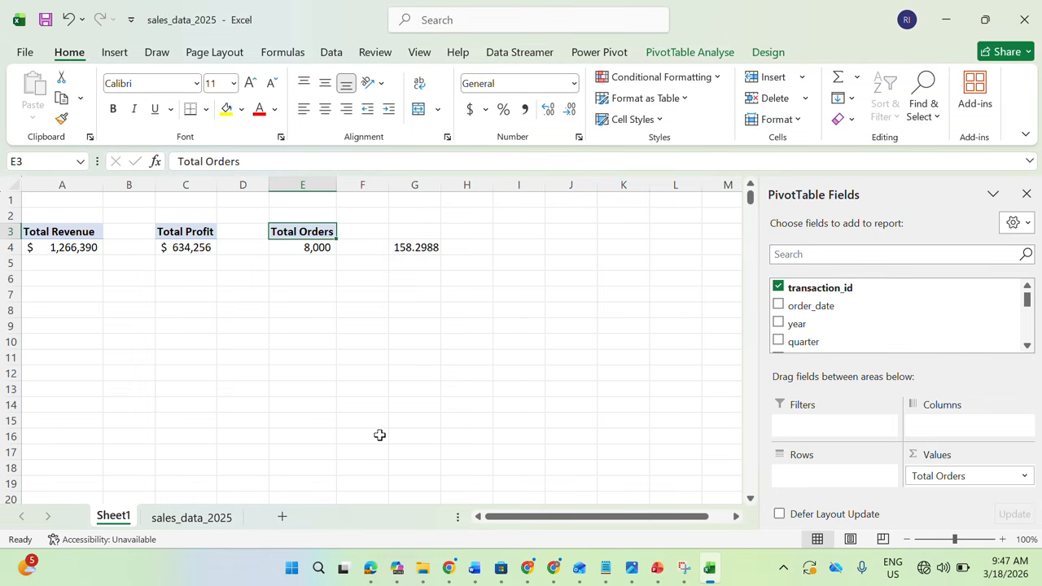
Copy the currency formatting of the Total Revenue value in A4 onto the average order value in G4
left_click(417, 249)
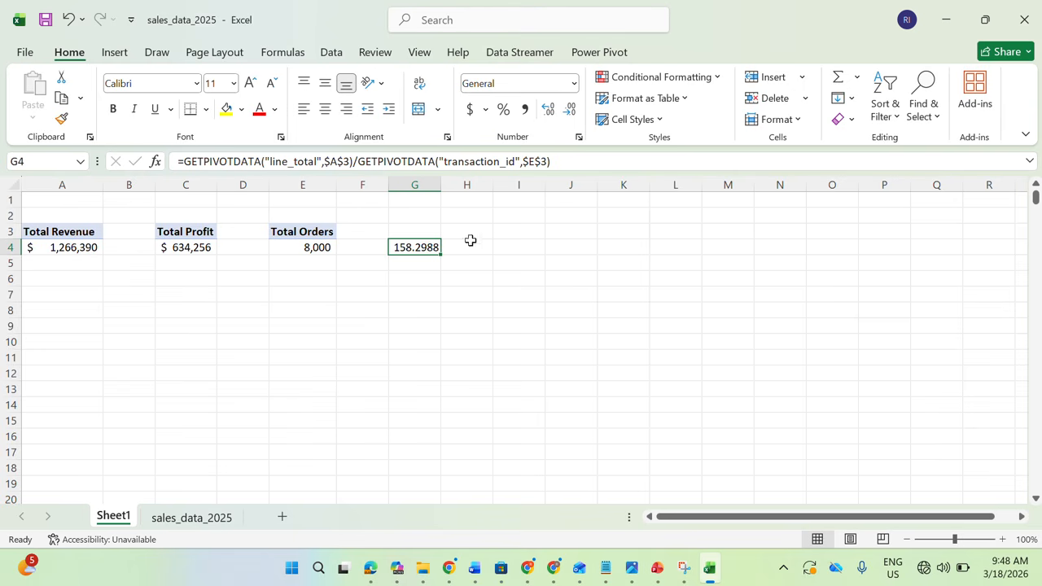
left_click(85, 247)
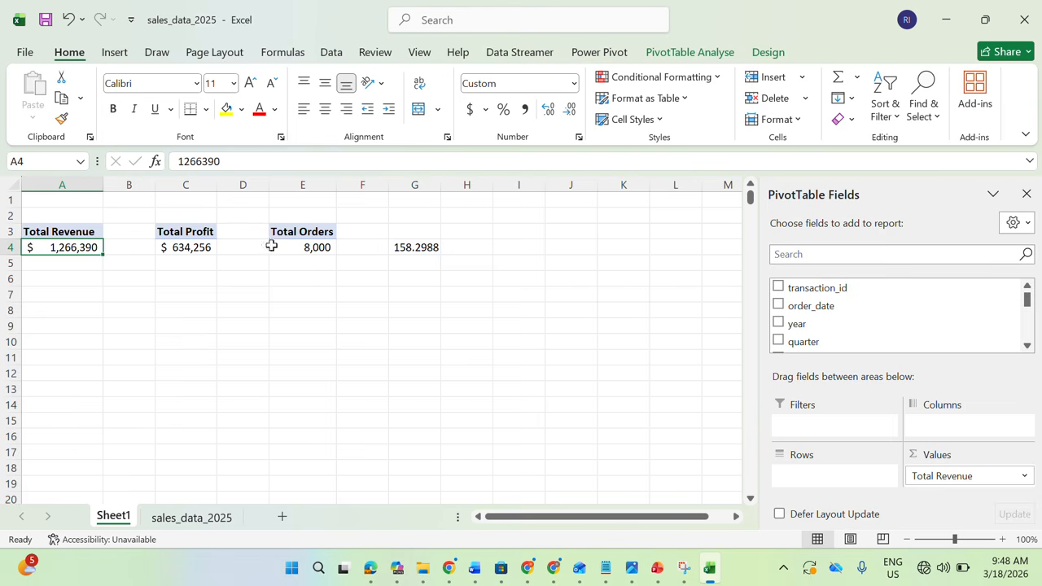
mouse_move(60, 252)
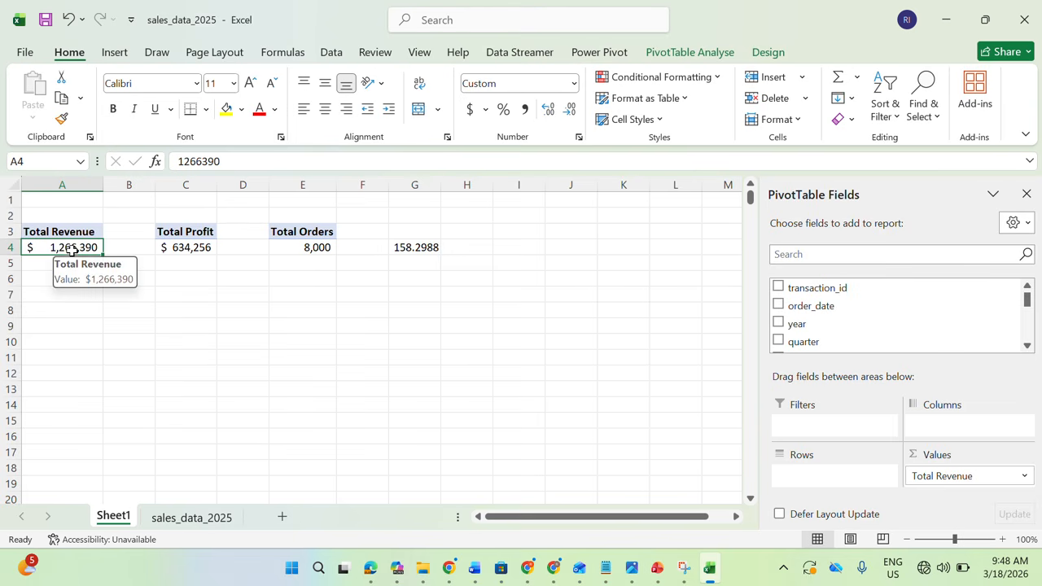
left_click(62, 118)
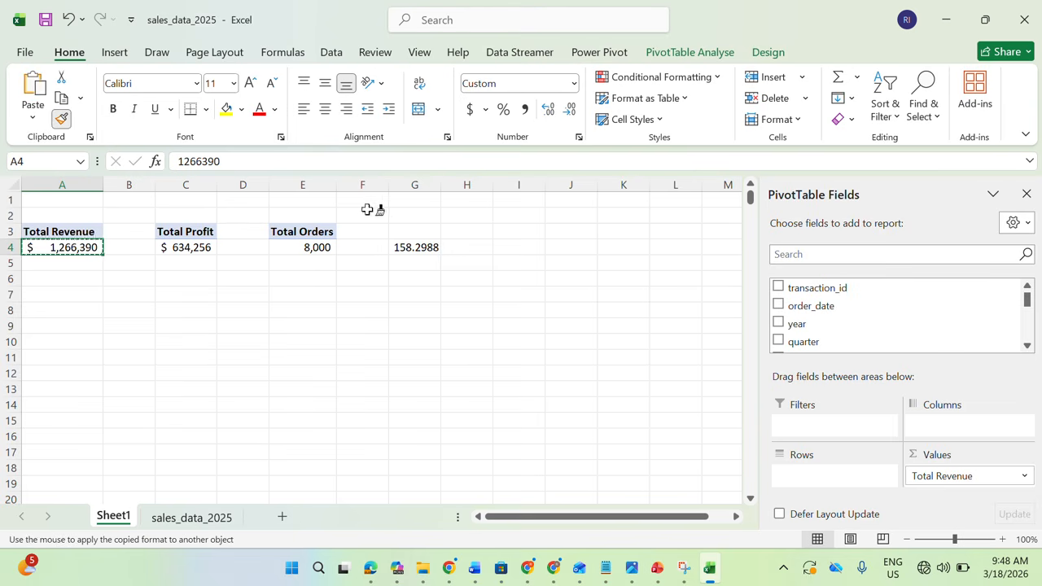
left_click(414, 246)
Enter the heading "Avg Order Value" in G3 above the calculated average
left_click(410, 231)
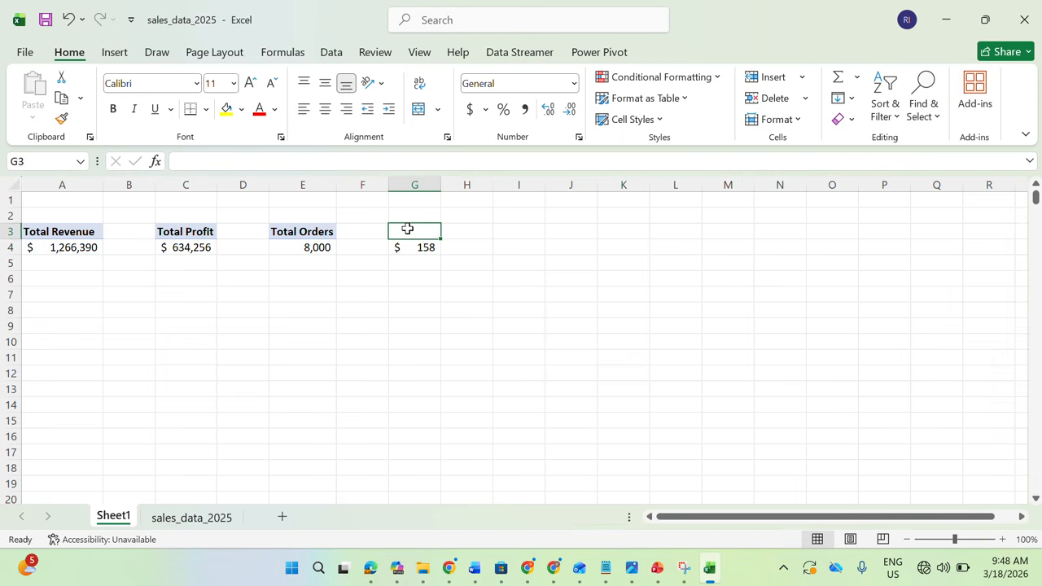
type("Avg")
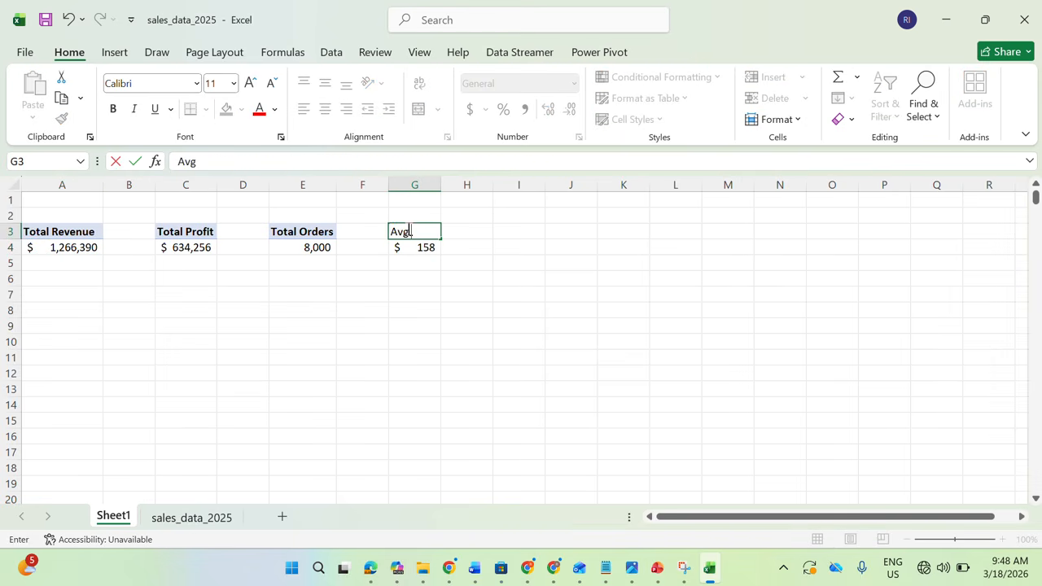
type(" Order Valu")
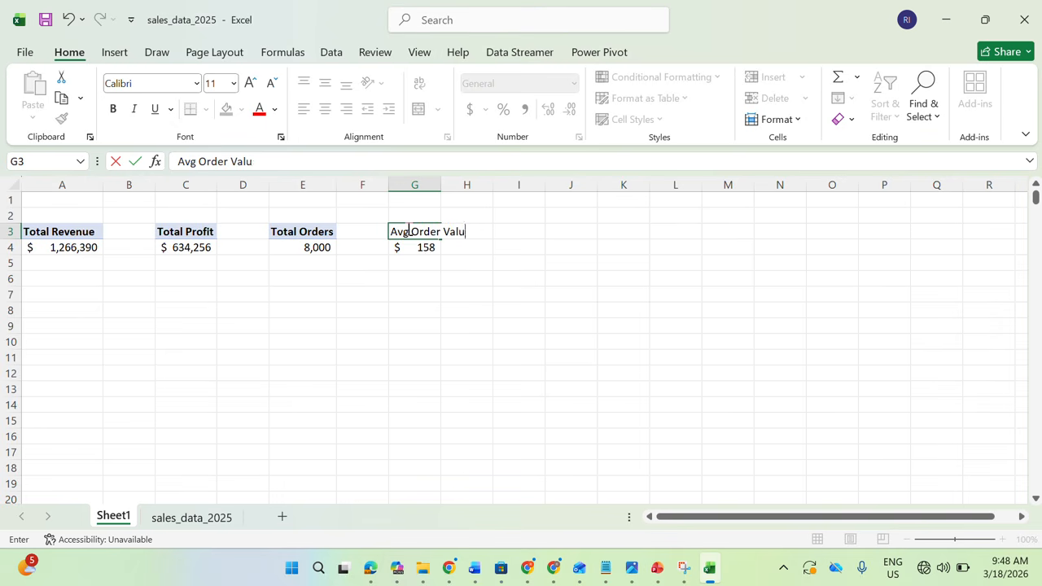
type("e")
left_click(435, 293)
Check the profit_margin column in sales_data_2025 and duplicate the Total Orders PivotTable to cell I3 on Sheet1
left_click(530, 230)
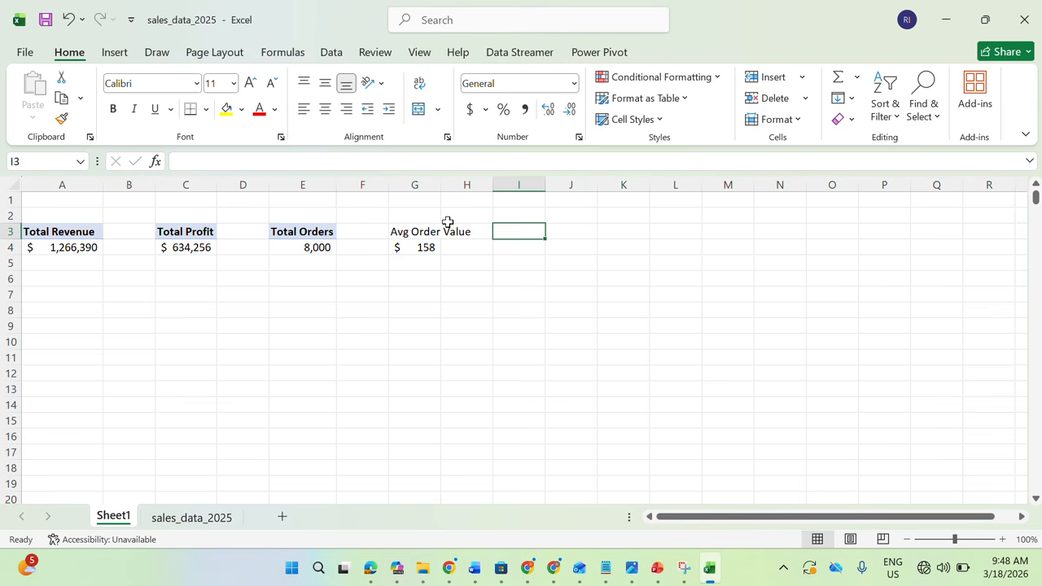
left_click(205, 516)
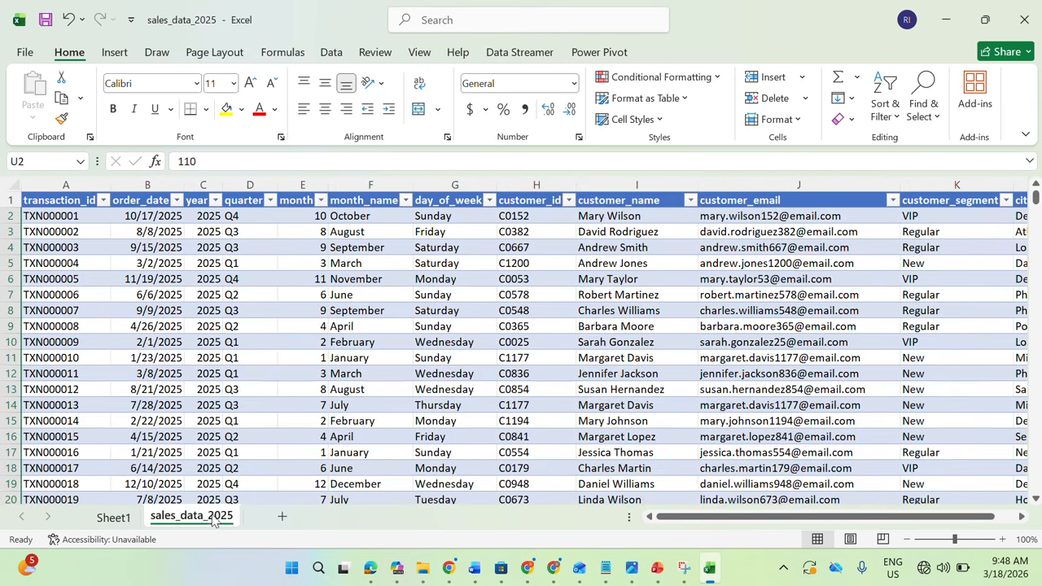
left_click_drag(684, 518, 896, 517)
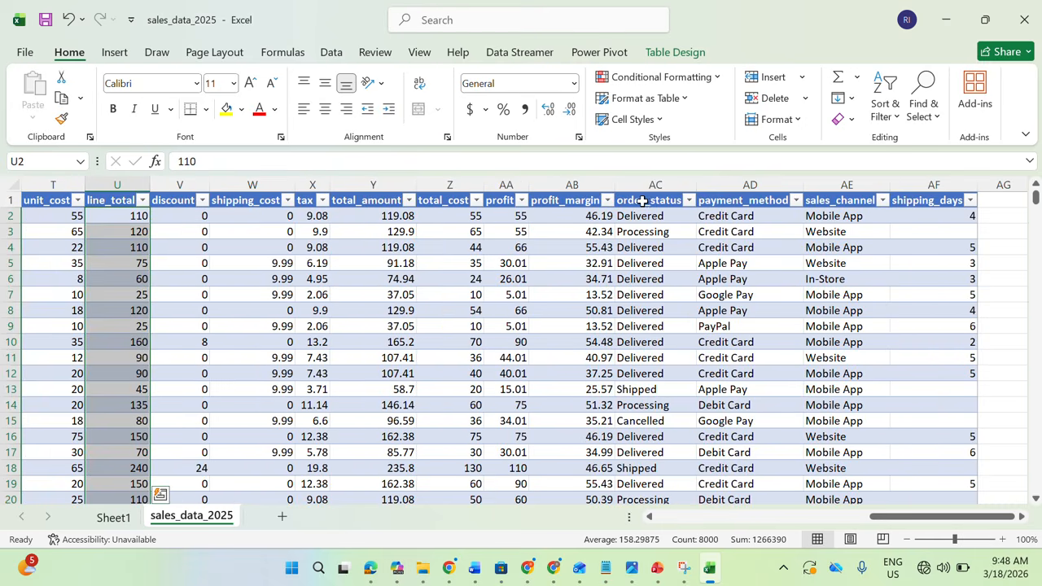
left_click(564, 185)
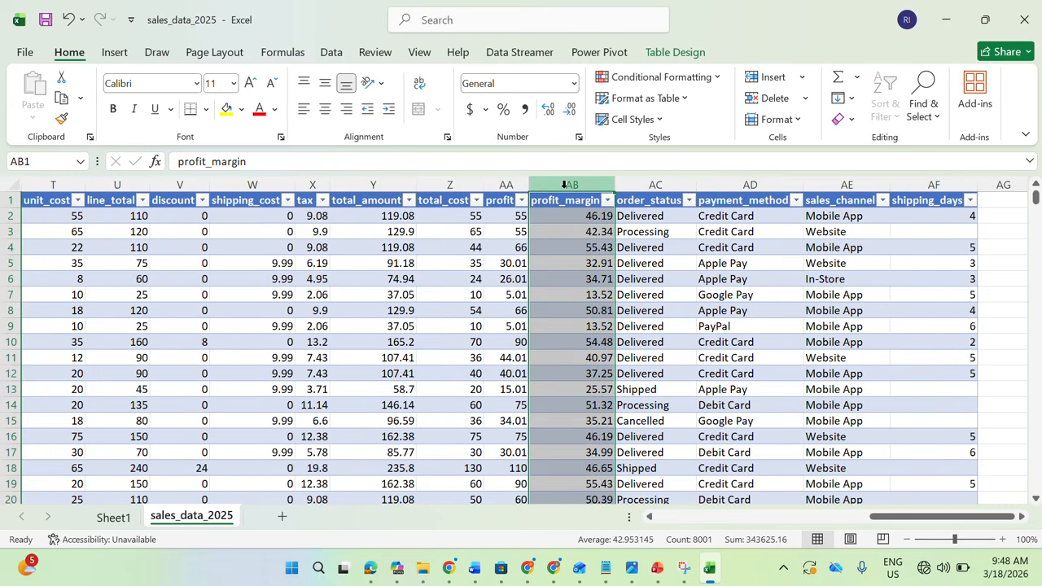
left_click(114, 517)
left_click(298, 228)
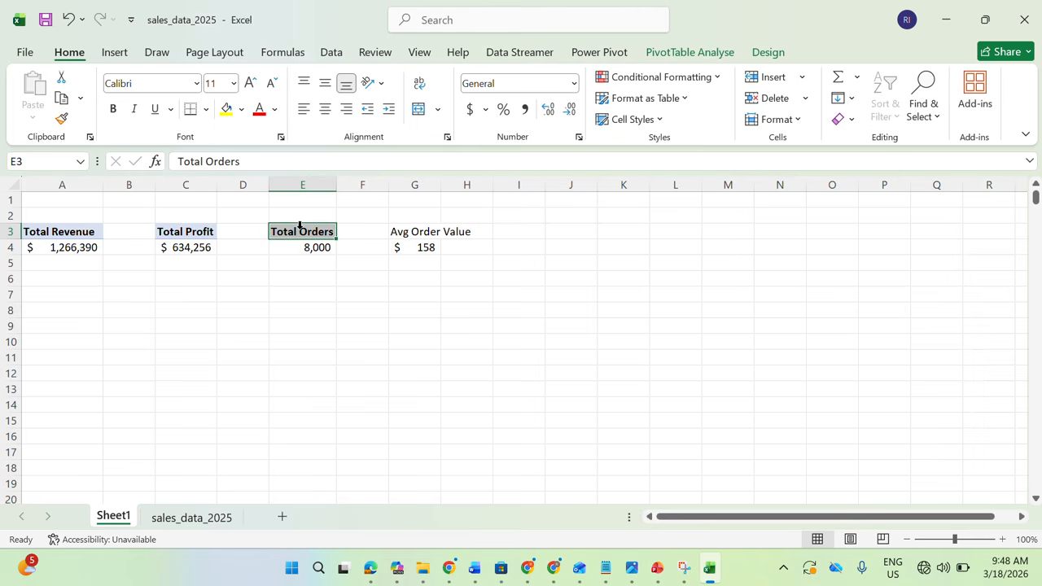
left_click_drag(304, 233, 309, 247)
key("ctrl+c")
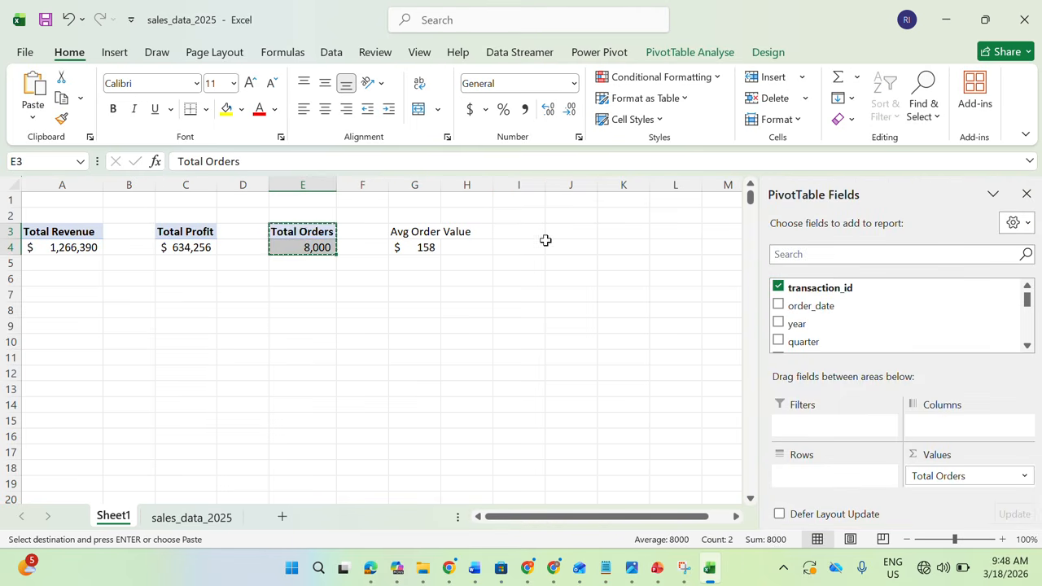
left_click(545, 232)
key("ctrl+v")
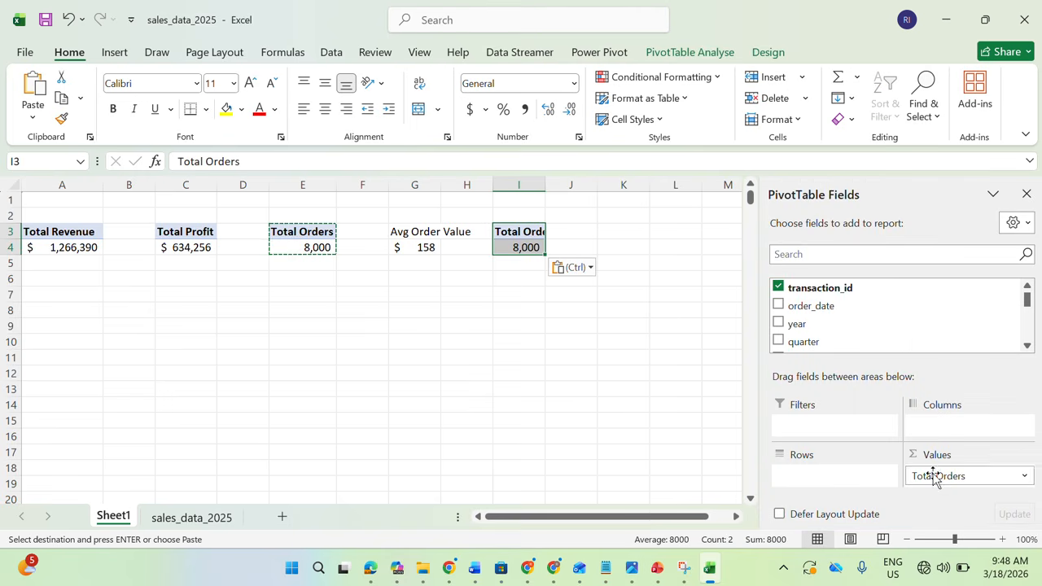
Replace Total Orders with the profit_margin field in the values of the PivotTable at I3
left_click_drag(922, 475, 888, 344)
left_click(835, 255)
type("profit")
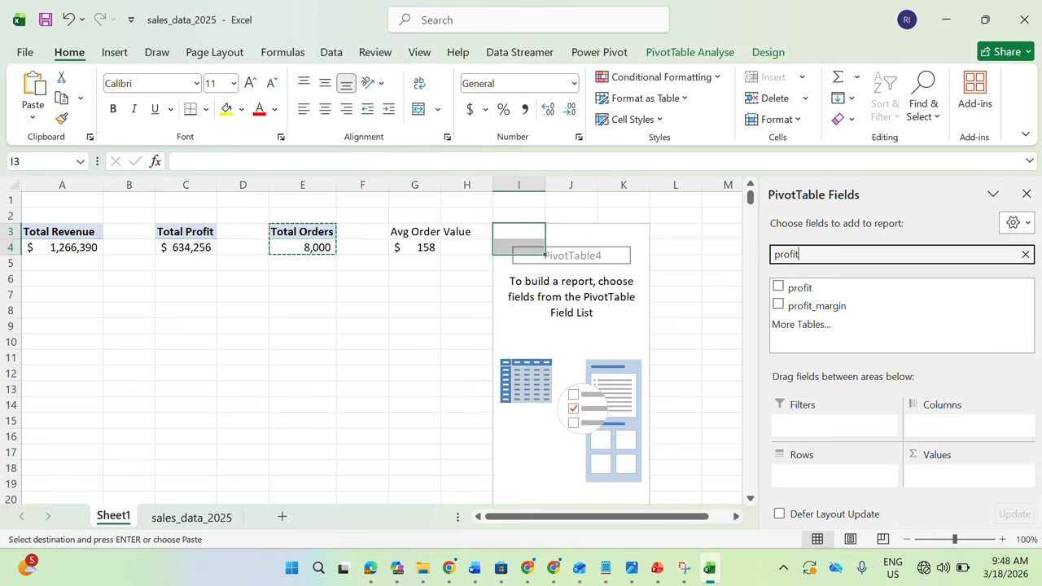
left_click(778, 305)
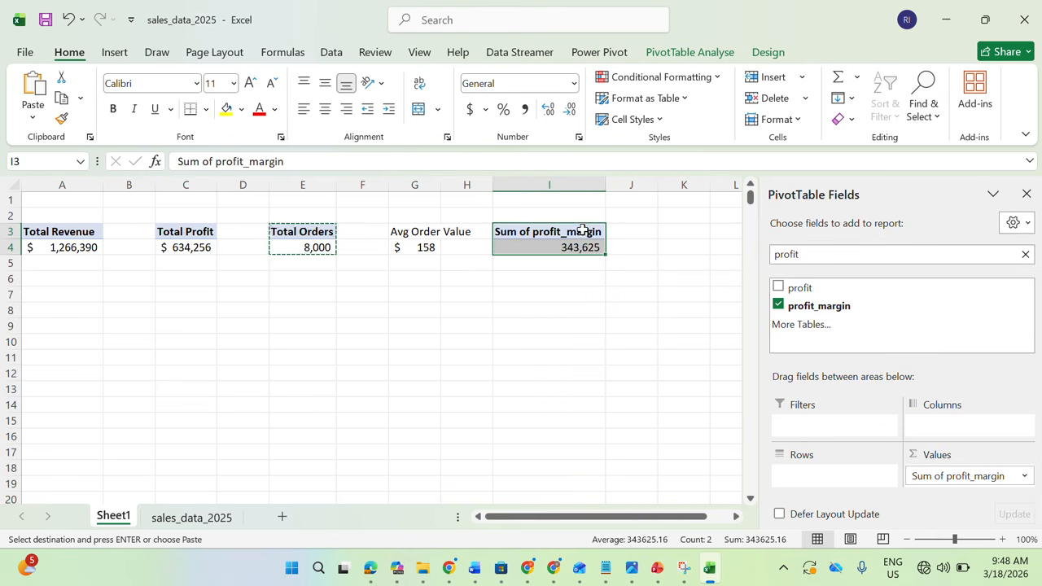
Summarise the profit_margin value field by Average and select its heading in I3
left_click(1024, 479)
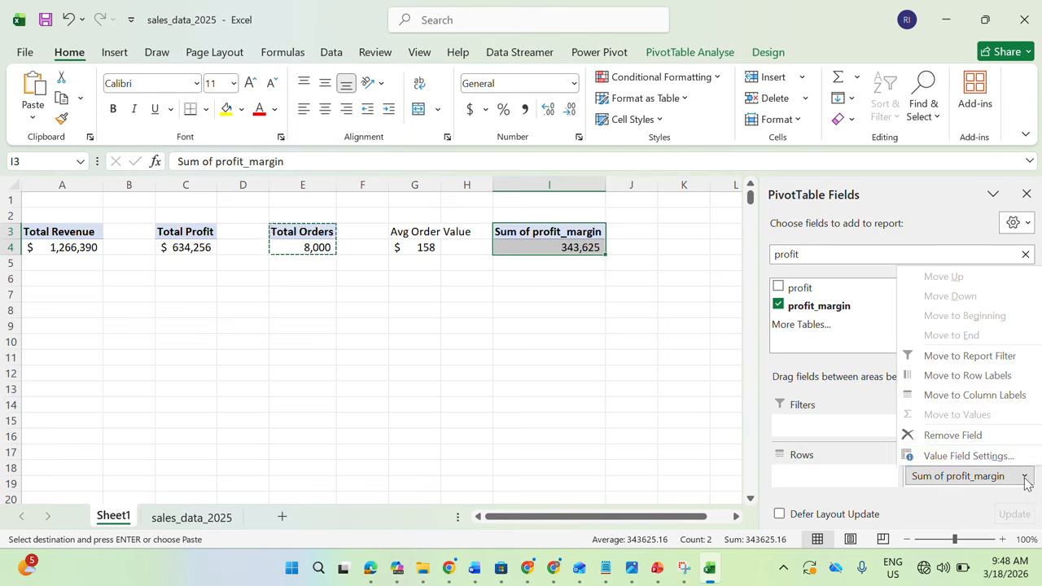
left_click(976, 457)
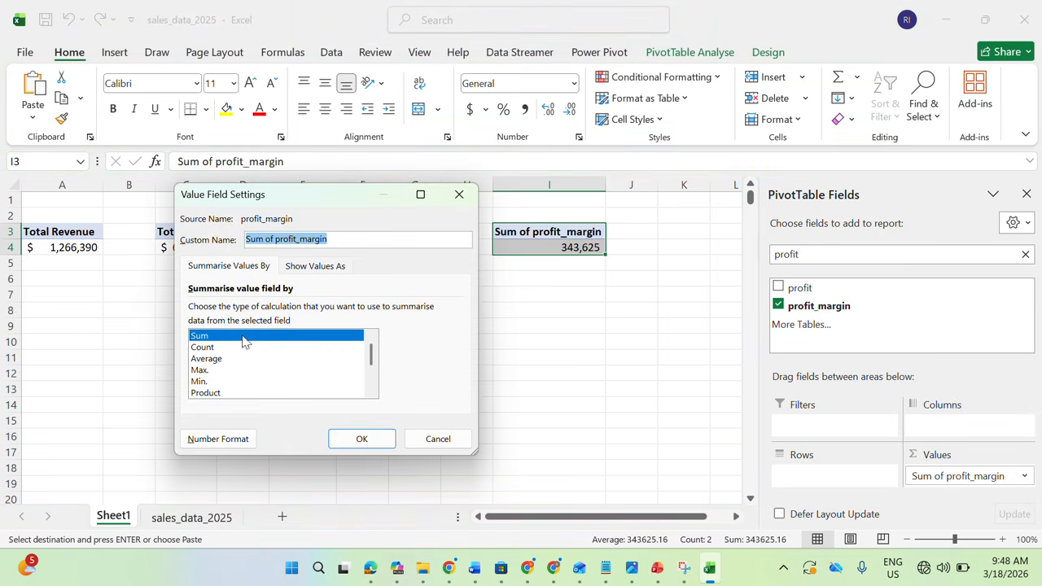
left_click(207, 359)
left_click(362, 439)
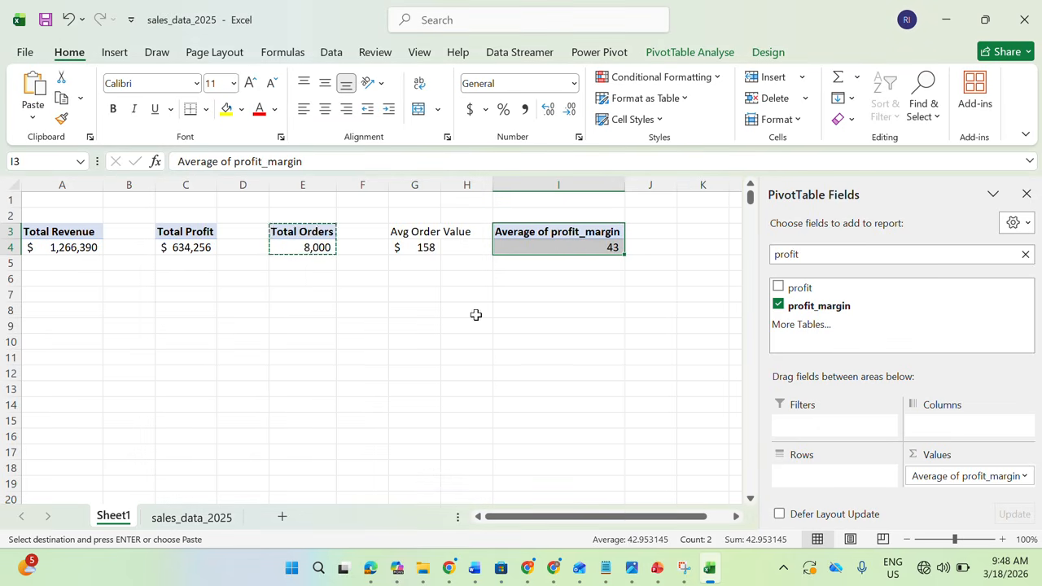
mouse_move(560, 240)
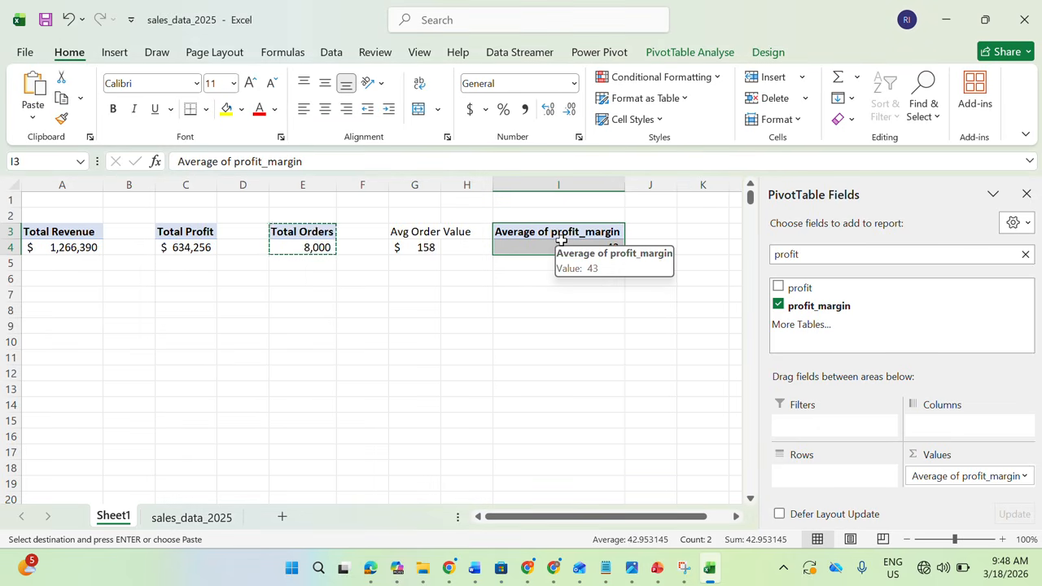
left_click(568, 235)
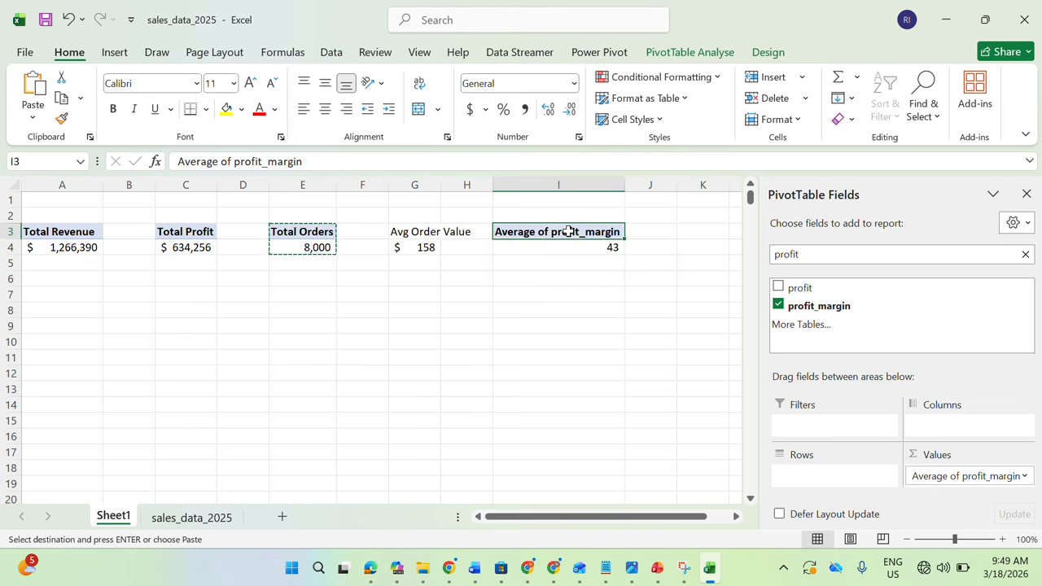
Rename the averaged profit_margin value field in I3 as "Profit Margin"
double_click(571, 236)
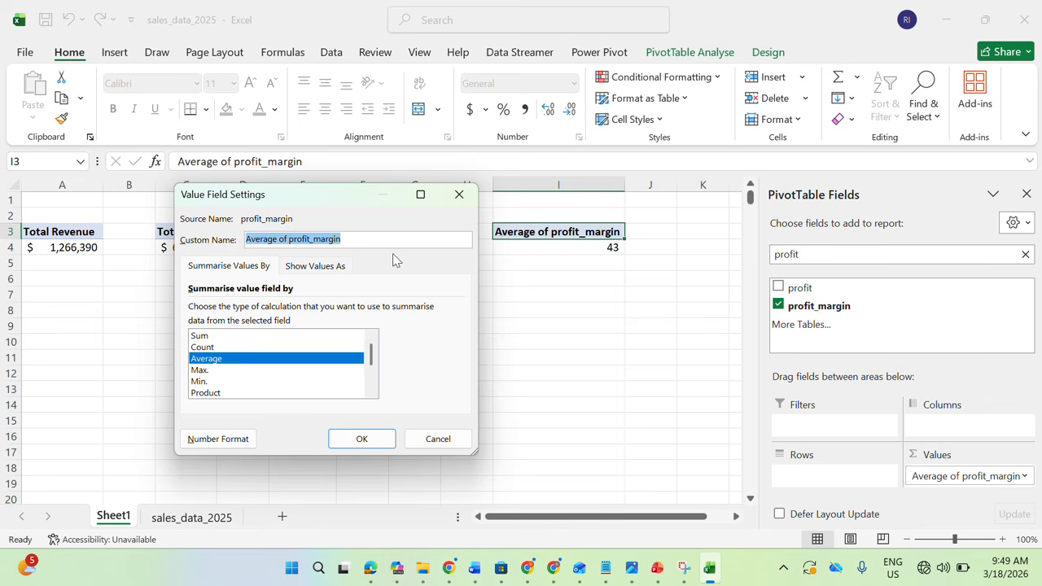
type("Pr")
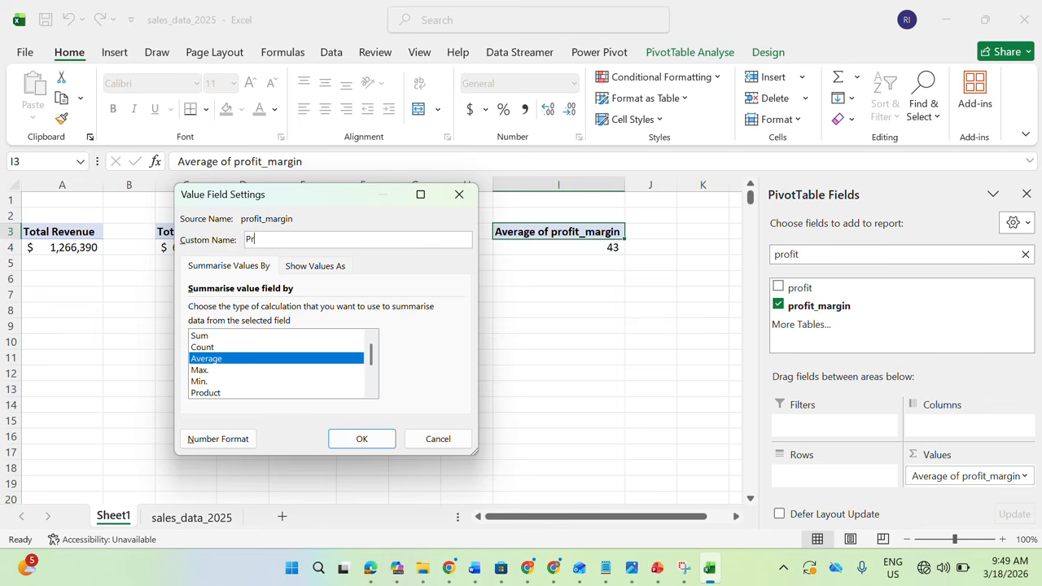
type("ofit Margin")
left_click(351, 439)
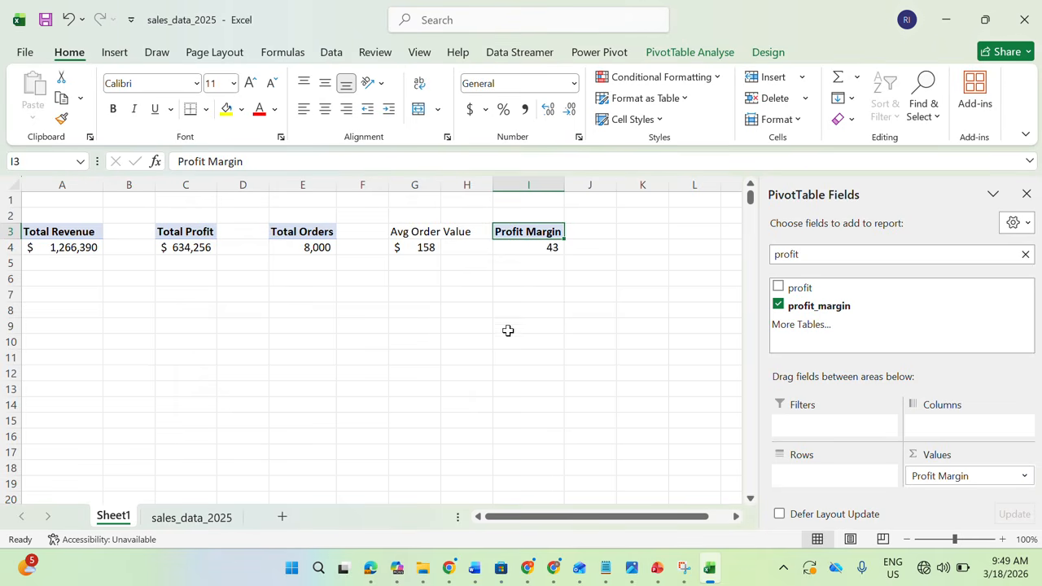
Delete the Profit Margin PivotTable in I3:I4
left_click(552, 248)
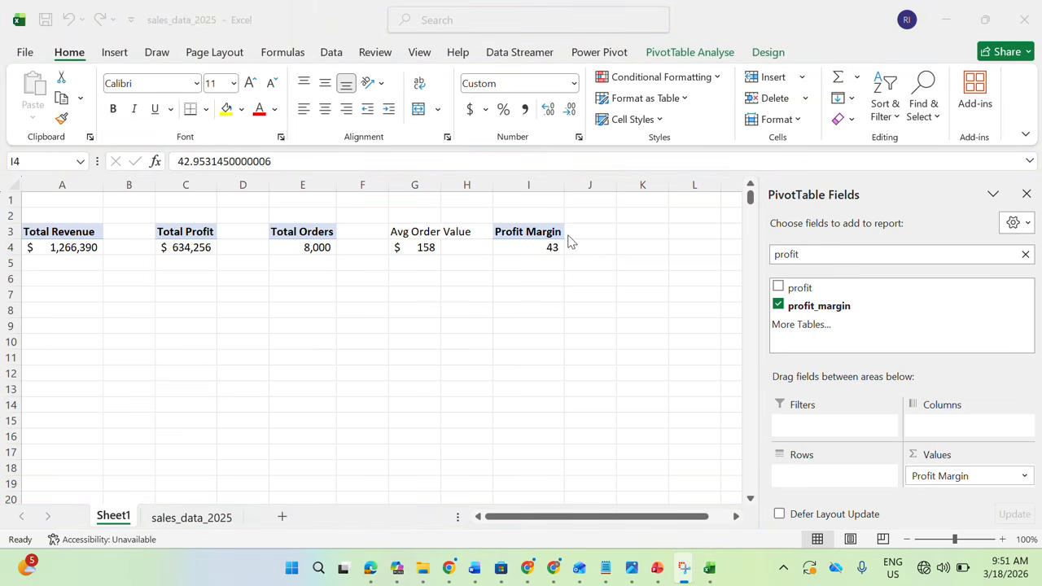
left_click(526, 245)
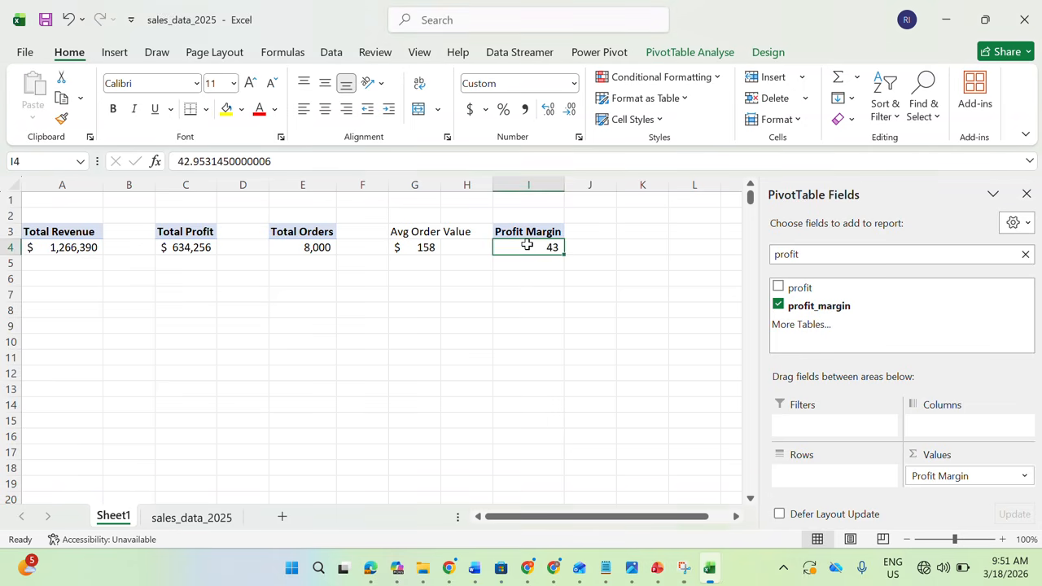
left_click_drag(528, 233, 527, 241)
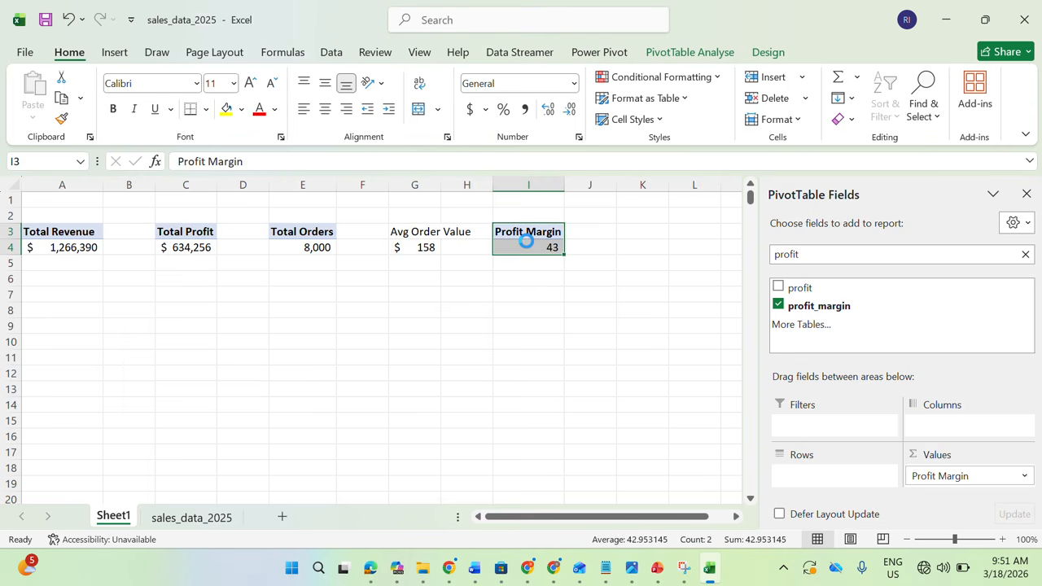
key("Delete")
Calculate the profit margin in I4 by dividing Total Profit by Total Revenue, and format the cell as a percentage
left_click(536, 246)
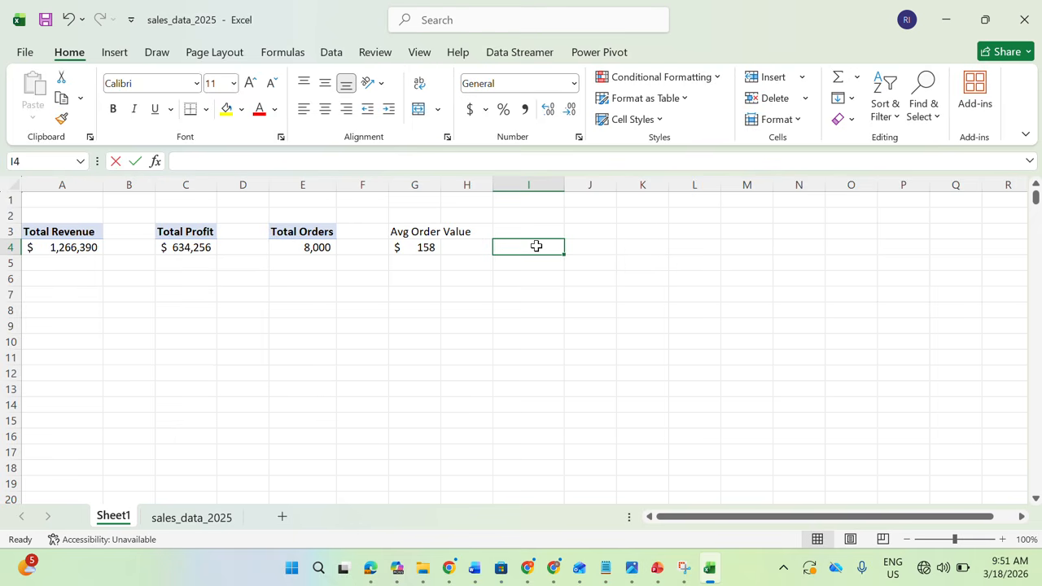
type("=")
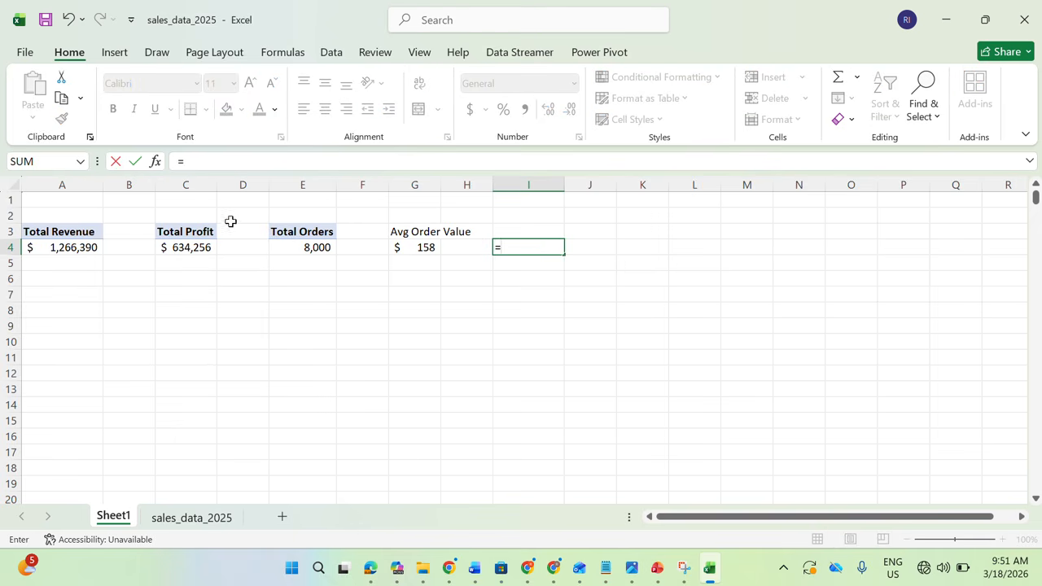
left_click(192, 249)
type("/")
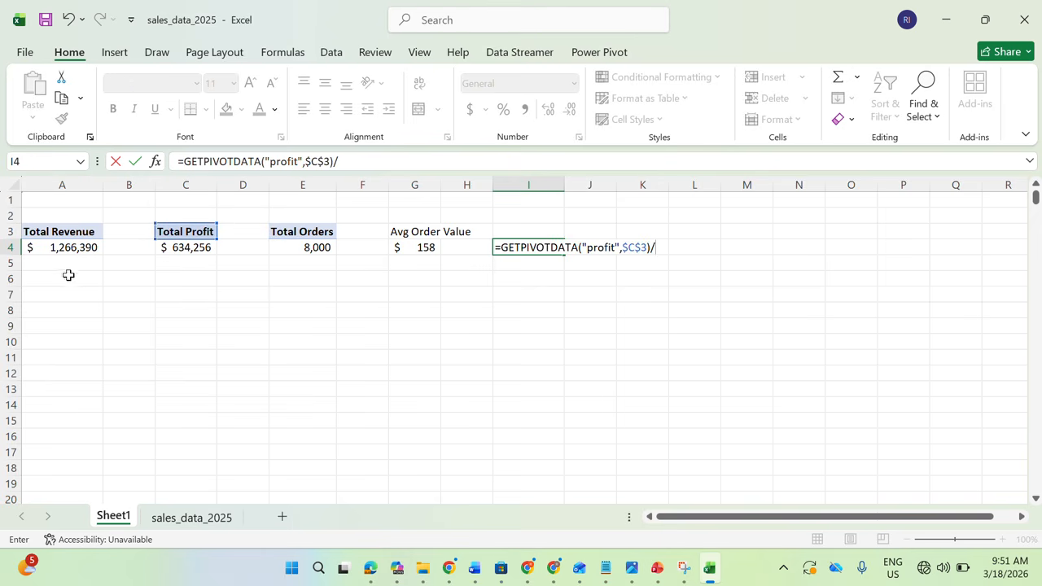
left_click(71, 248)
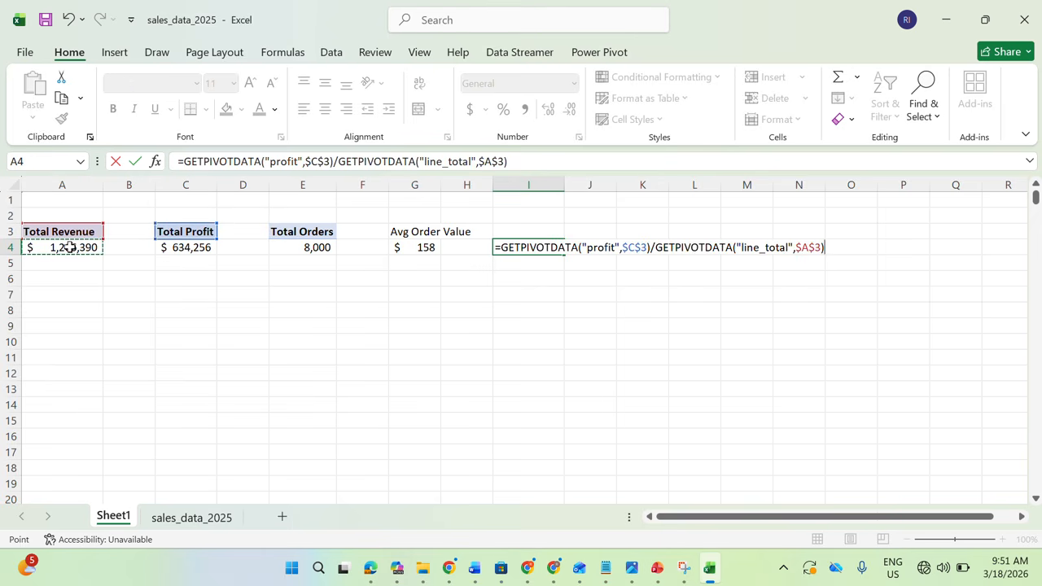
key("Return")
left_click(508, 248)
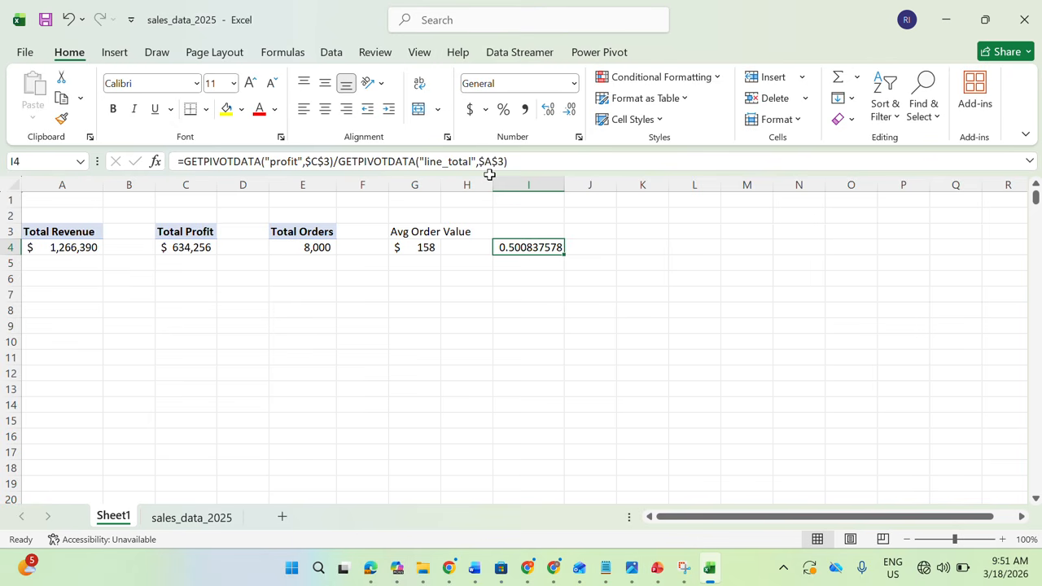
left_click(503, 111)
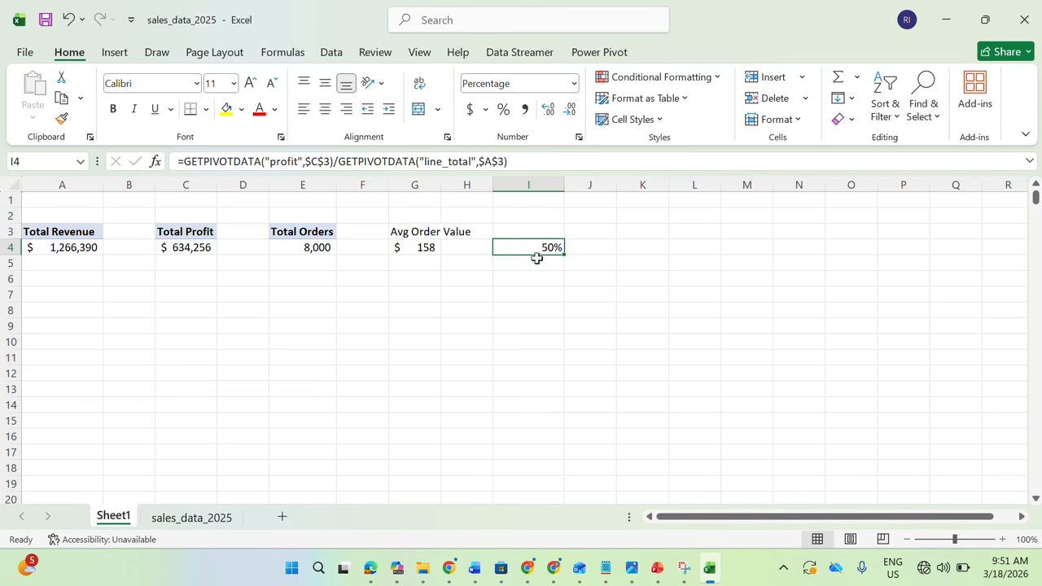
Enter the heading "Profit Margin" in I3 above the calculated percentage
left_click(529, 232)
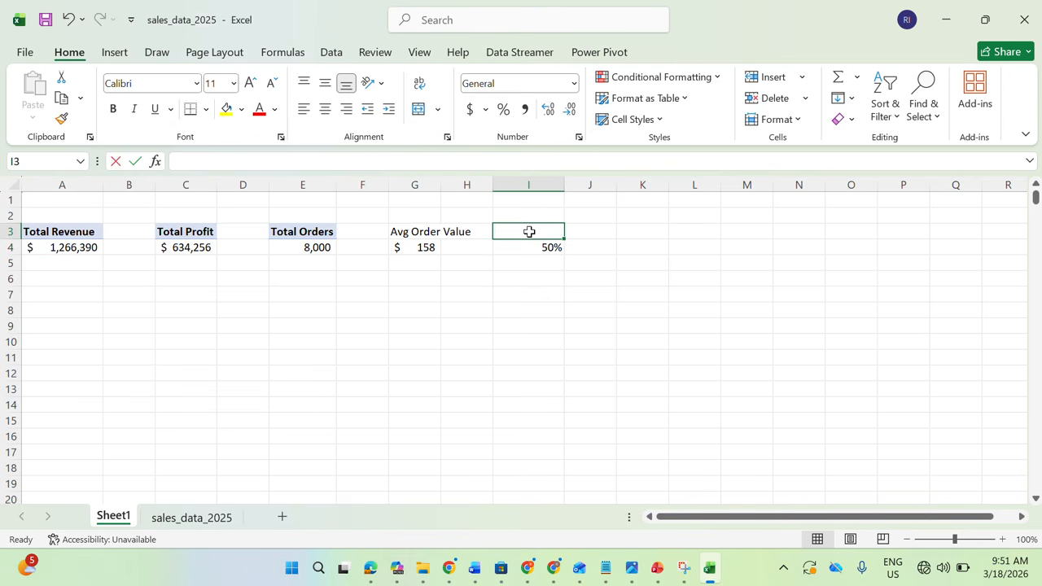
type("Profit MArgin")
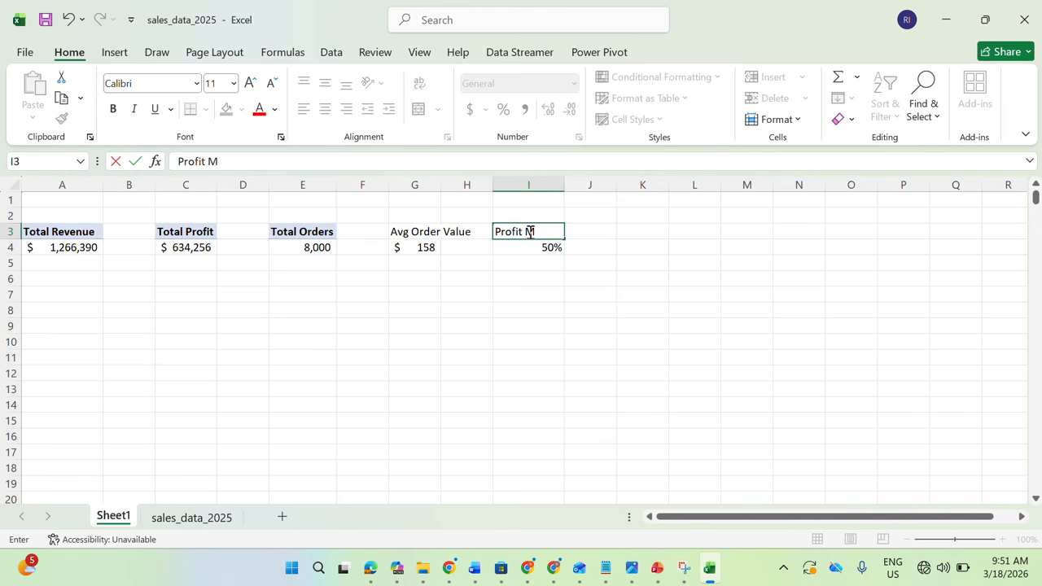
key("BackSpace")
key("BackSpace")
key("BackSpace")
key("BackSpace")
key("BackSpace")
type("arging")
key("BackSpace")
left_click(581, 247)
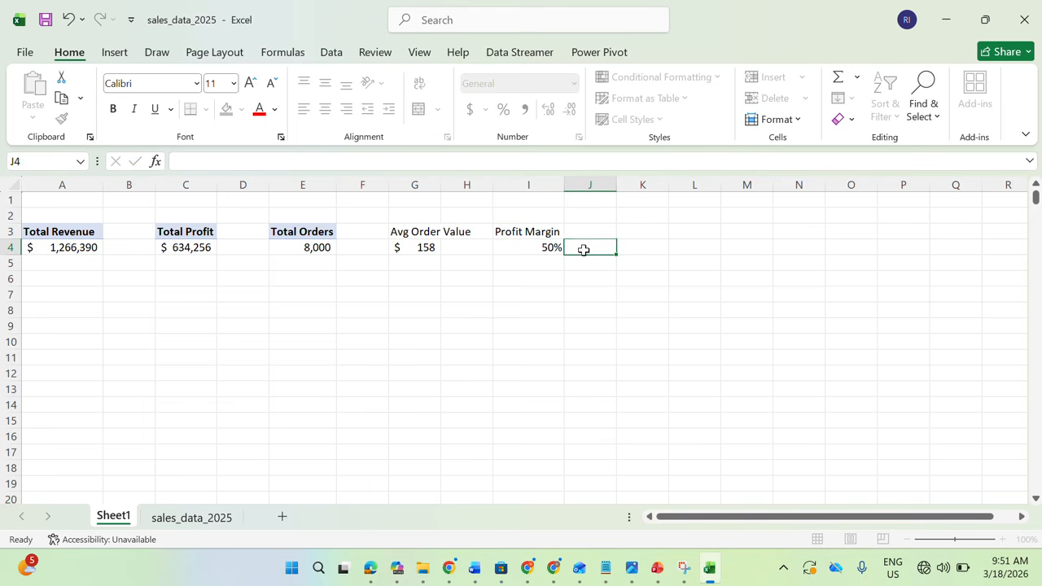
Compare the margin formula in I4 with the profit_margin column in sales_data_2025, and review the key questions in the PDF brief in Edge
left_click(541, 247)
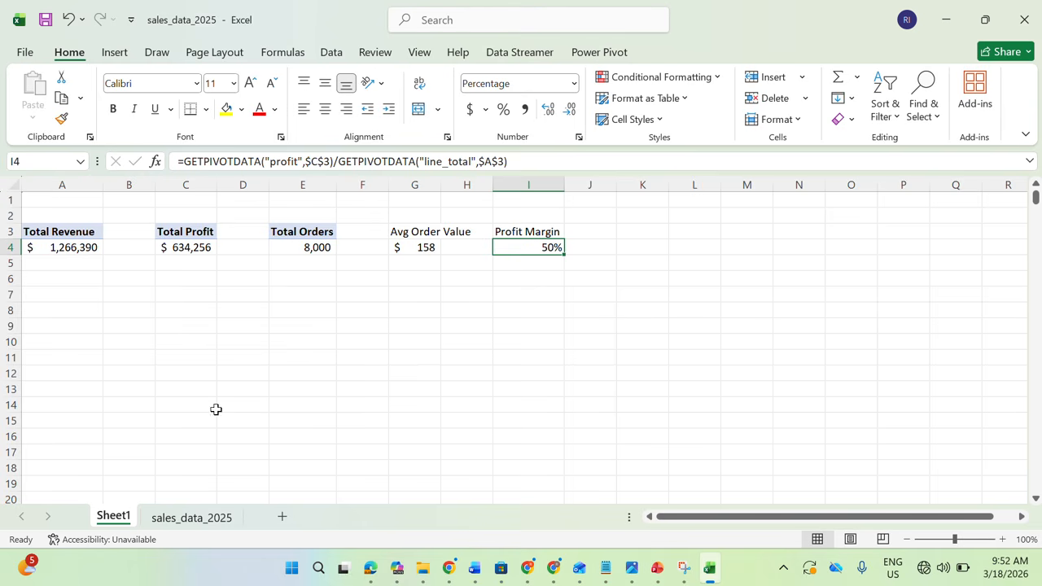
left_click(192, 518)
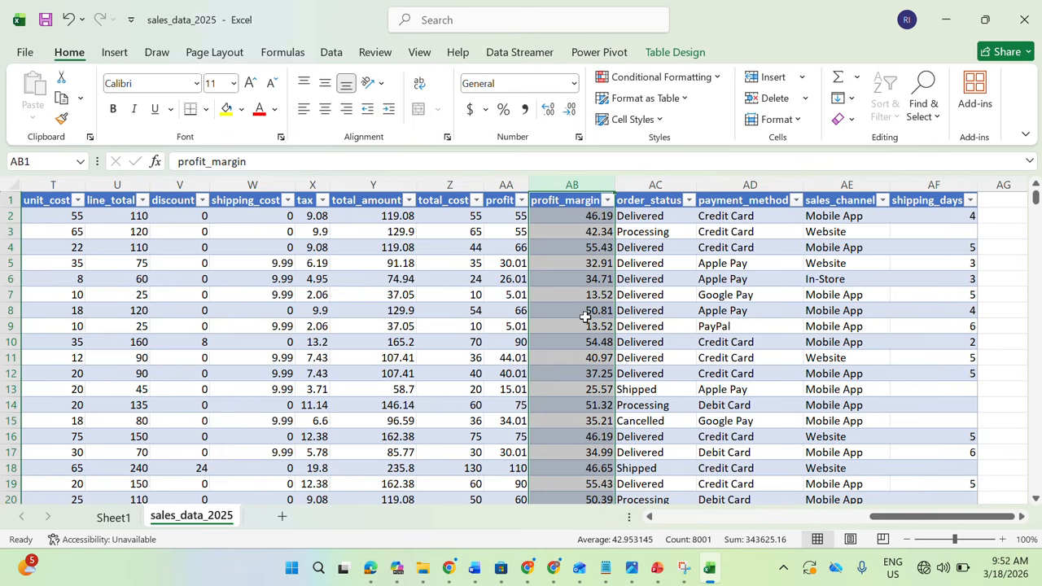
left_click(114, 516)
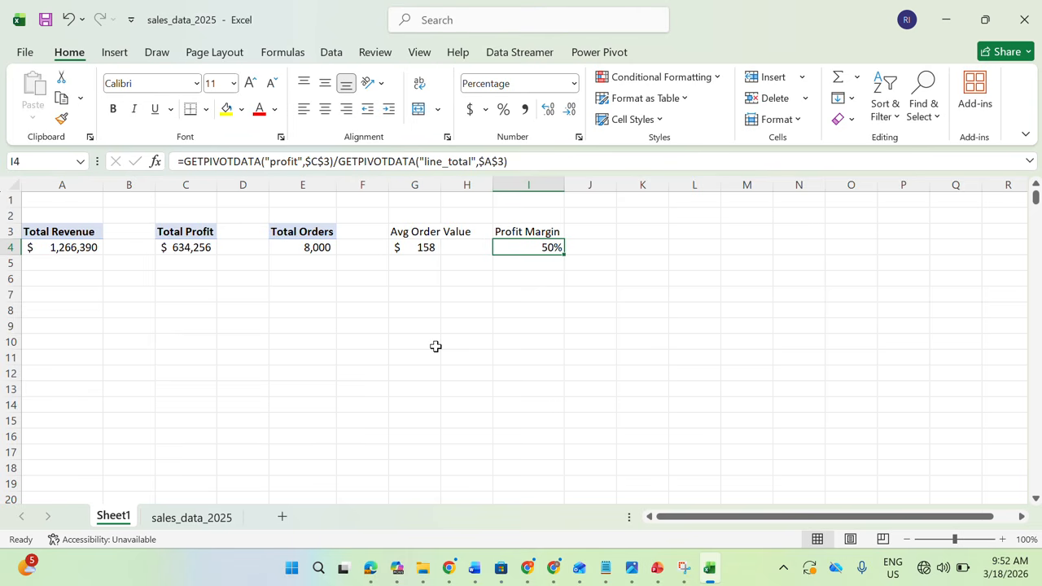
left_click(370, 569)
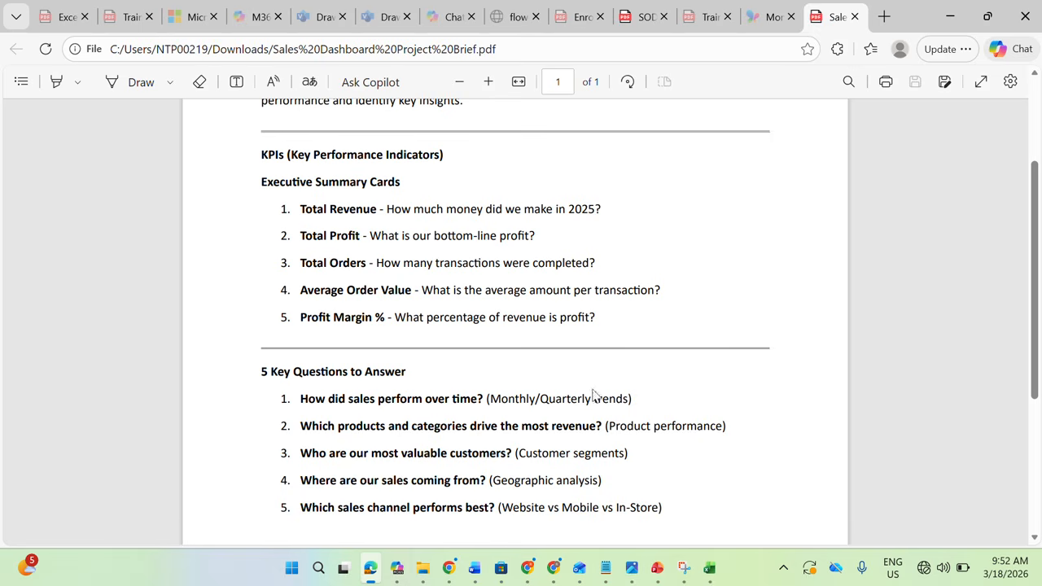
left_click(709, 568)
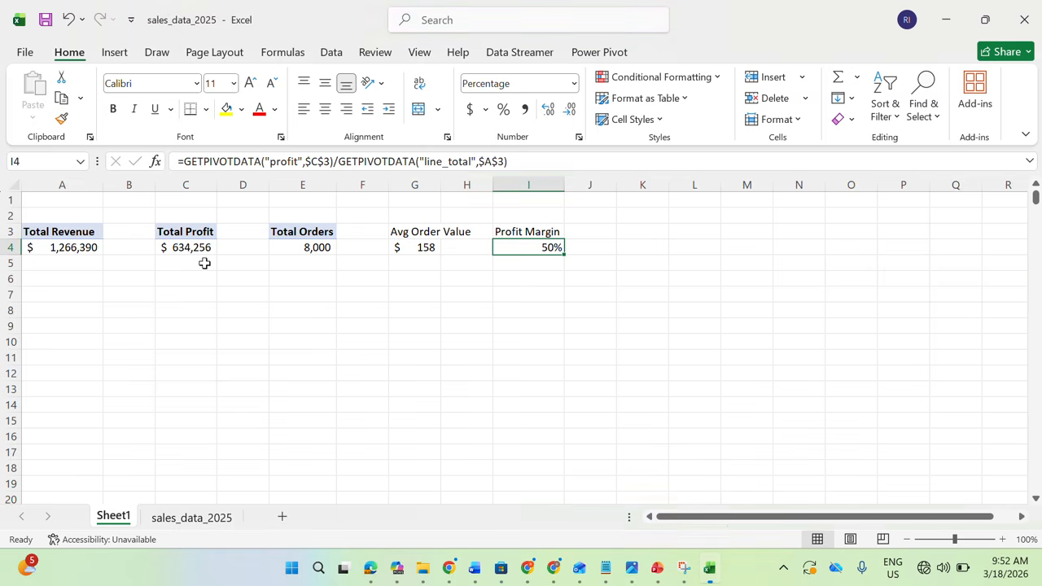
Duplicate the Total Revenue PivotTable to A8 on Sheet1 and break it down by month with order_date in the rows
left_click_drag(72, 225, 53, 252)
key("ctrl+c")
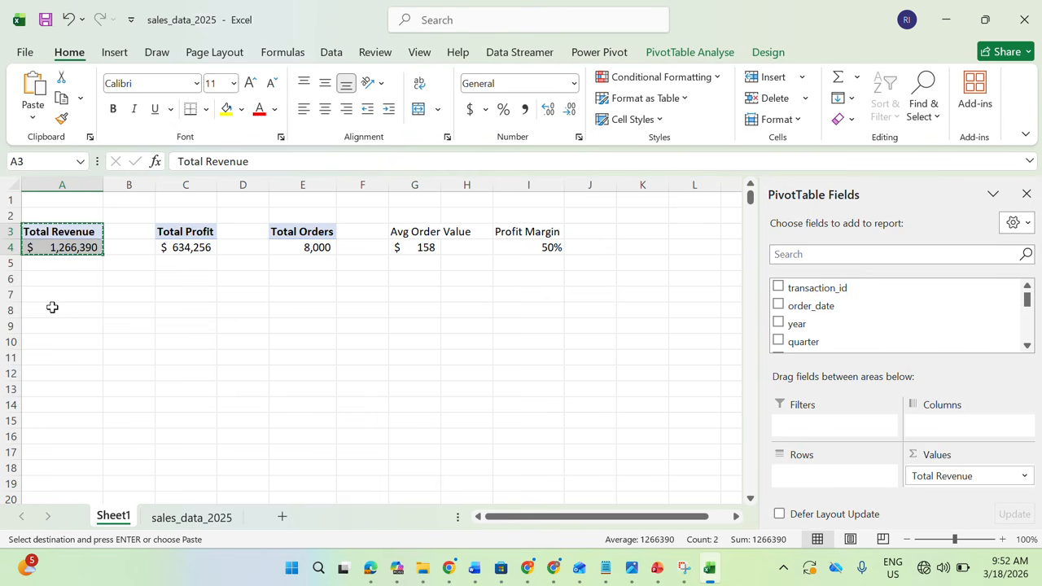
left_click(52, 307)
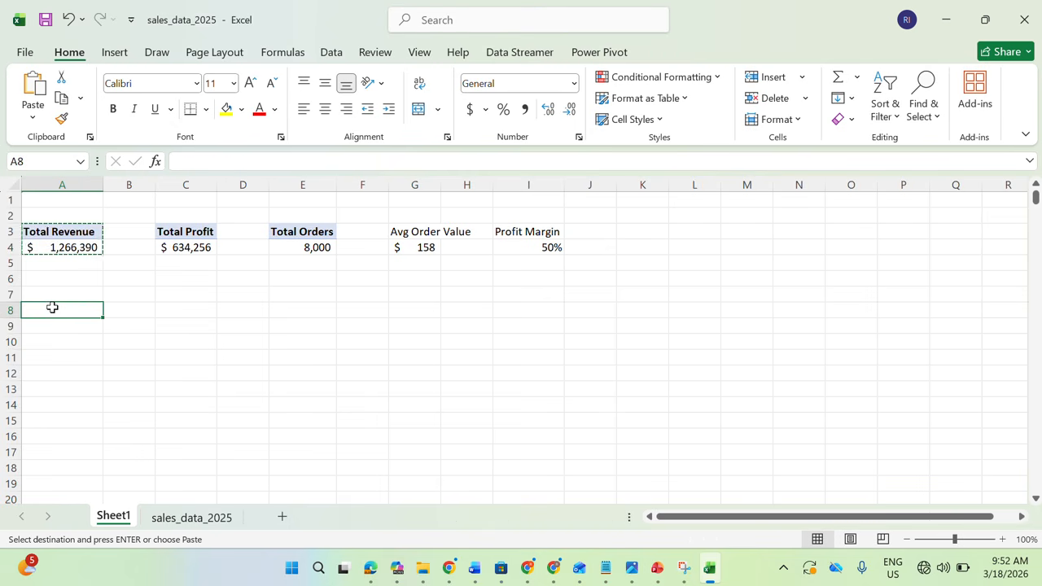
key("ctrl+v")
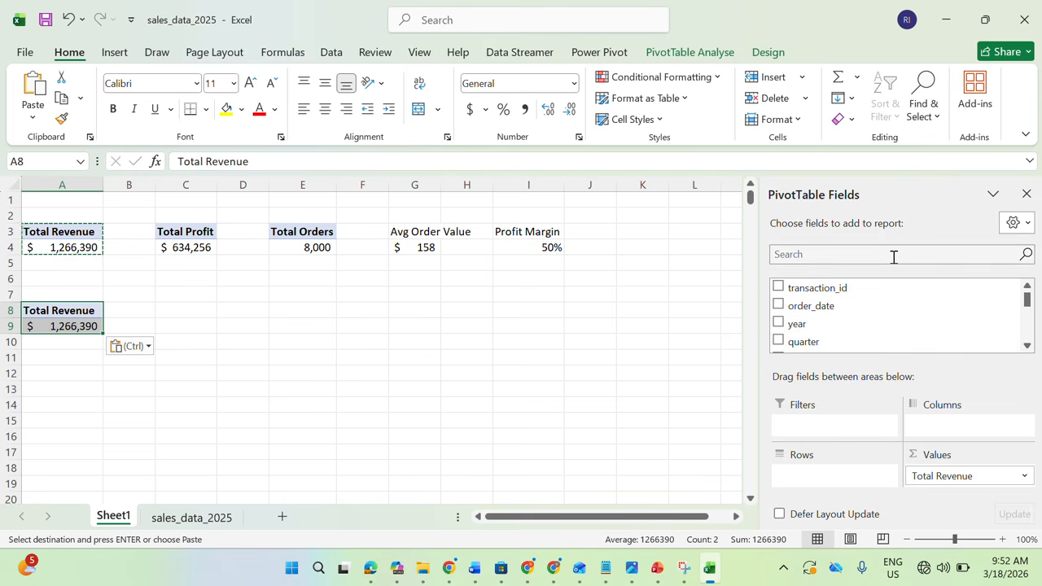
left_click(893, 257)
left_click_drag(811, 305, 841, 480)
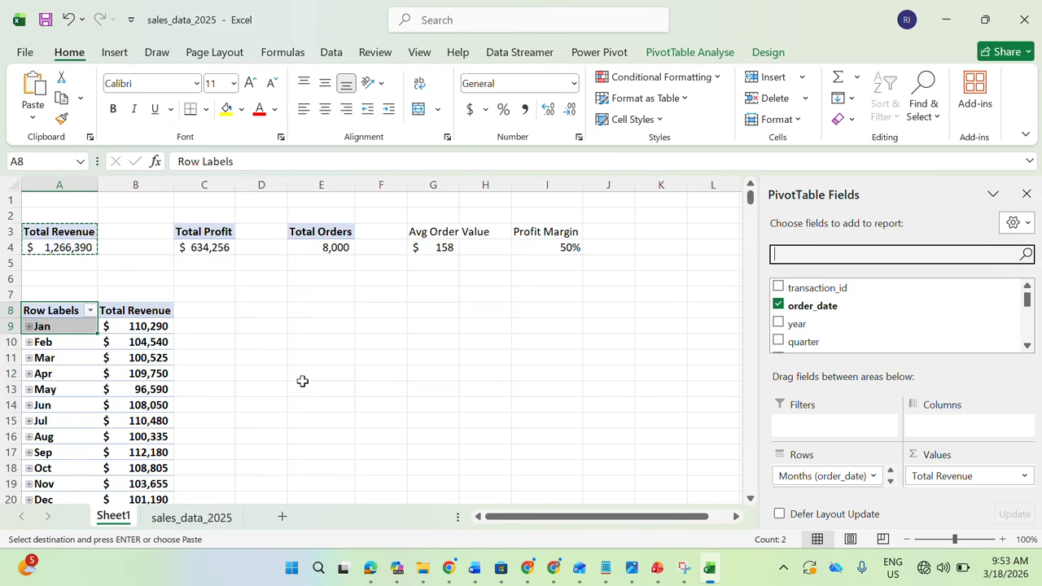
Enter the title "Sales Trend Analysis" in A7 above the monthly revenue PivotTable
left_click(81, 291)
type("Sslea")
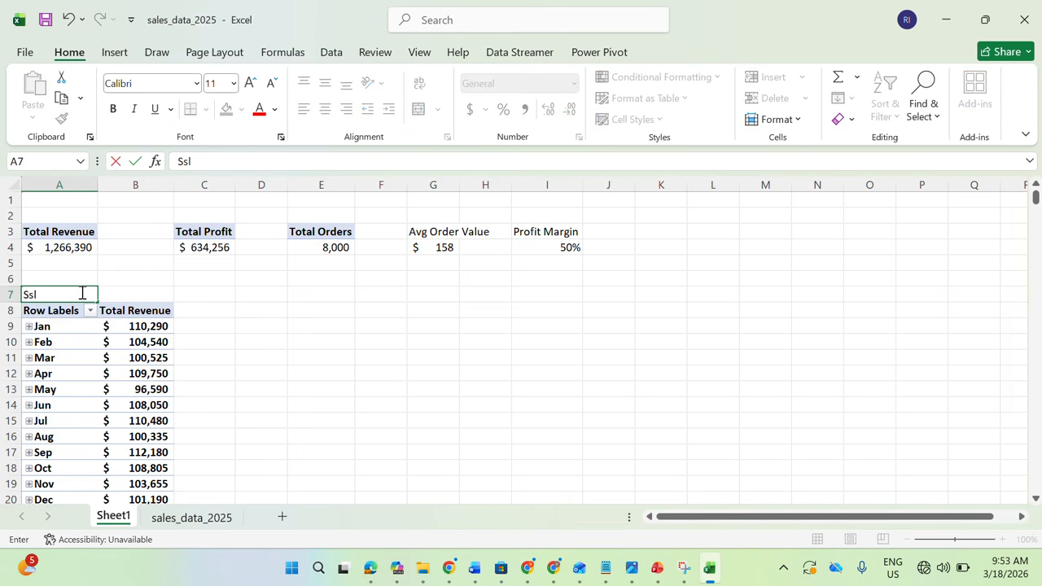
key("BackSpace")
key("BackSpace")
key("BackSpace")
key("BackSpace")
type("ales t")
key("BackSpace")
type("Trend Analysis")
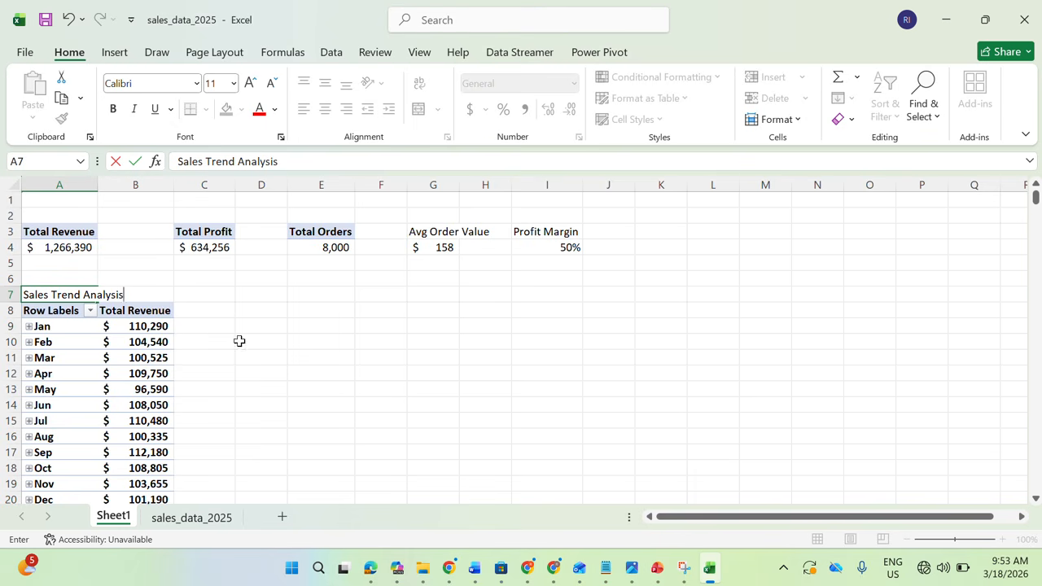
Check the next key question in the PDF brief in Edge and duplicate the Total Revenue PivotTable to D8 on Sheet1
left_click(370, 568)
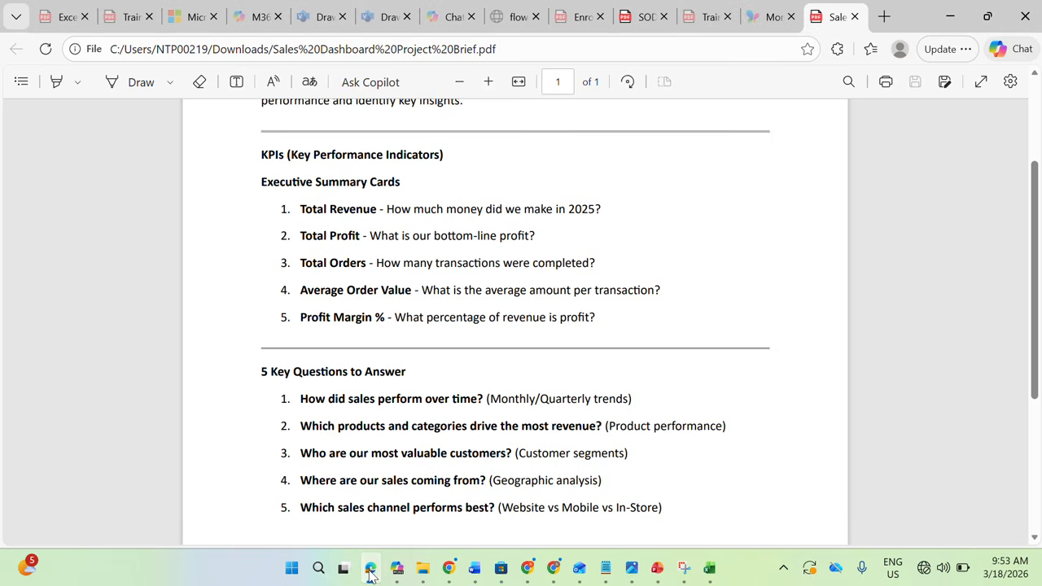
left_click(370, 568)
left_click_drag(70, 232, 65, 243)
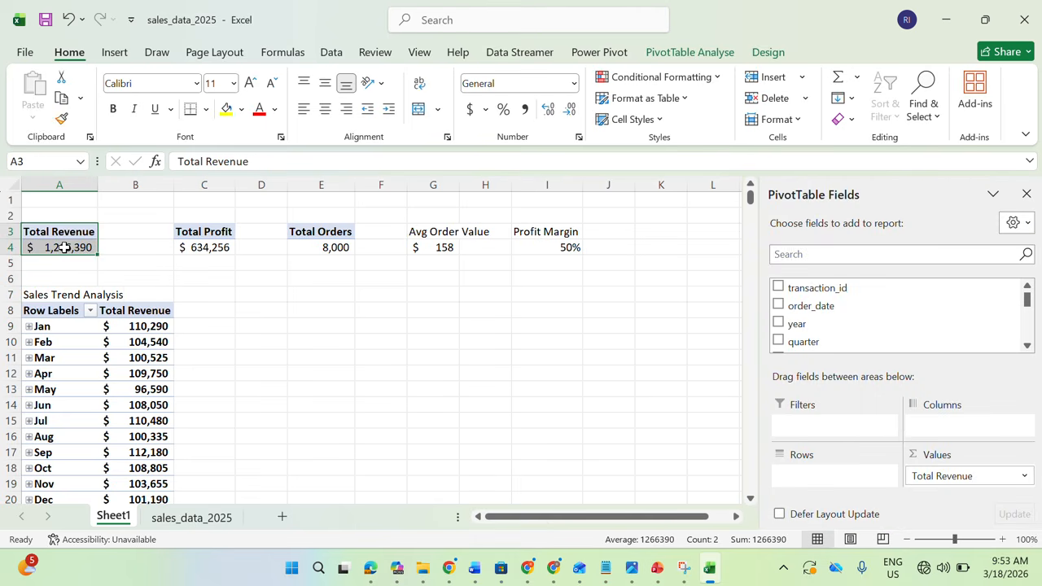
key("ctrl+c")
left_click(257, 315)
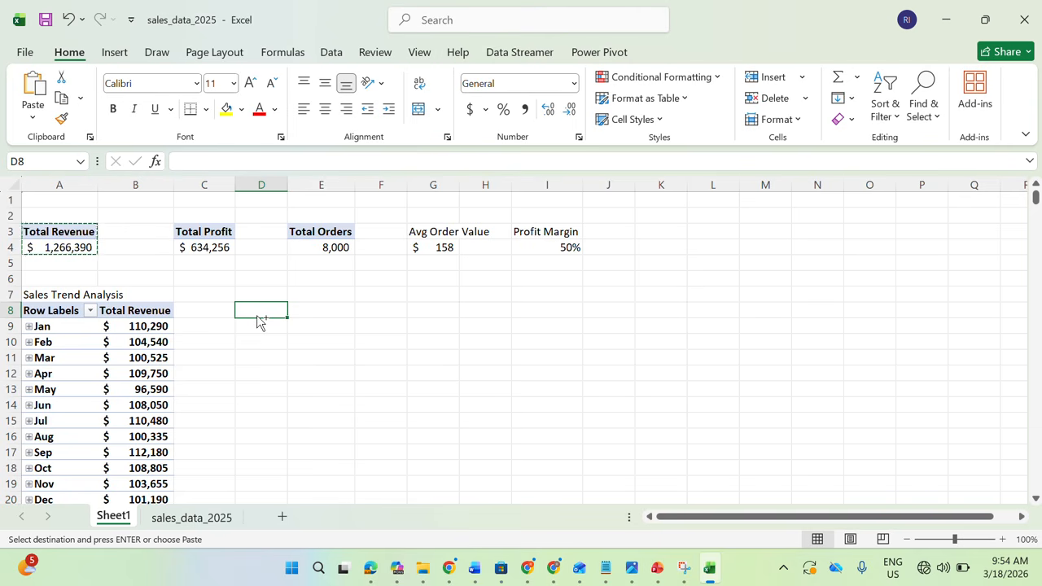
key("ctrl+v")
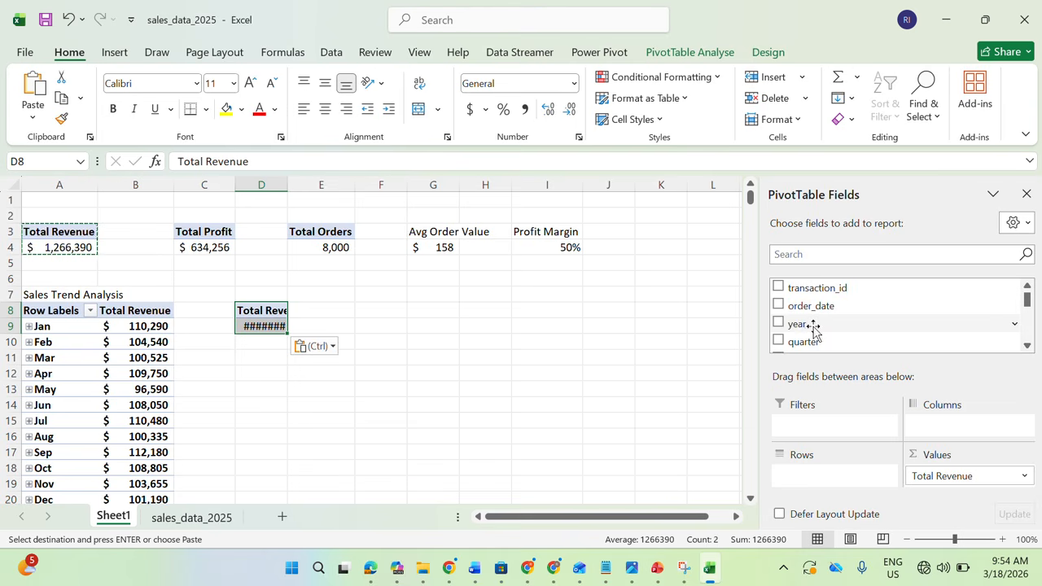
Find the product_name field and add it to the rows of the PivotTable at D8
left_click(810, 254)
type("produc")
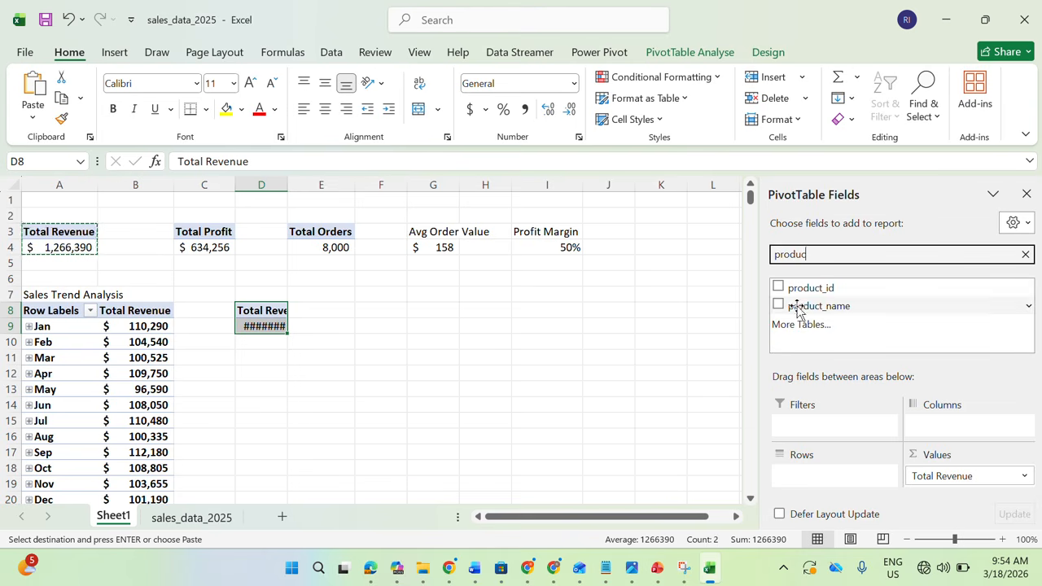
left_click_drag(797, 311, 821, 479)
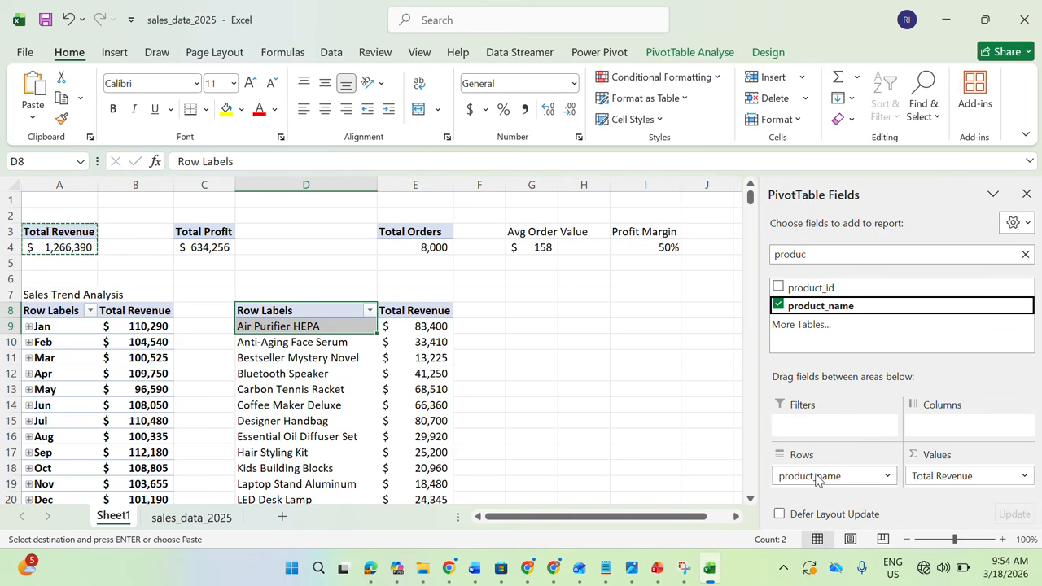
Sort the product PivotTable at D8 by Total Revenue from largest to smallest and look through the ranked products
left_click(304, 367)
left_click(406, 342)
right_click(407, 341)
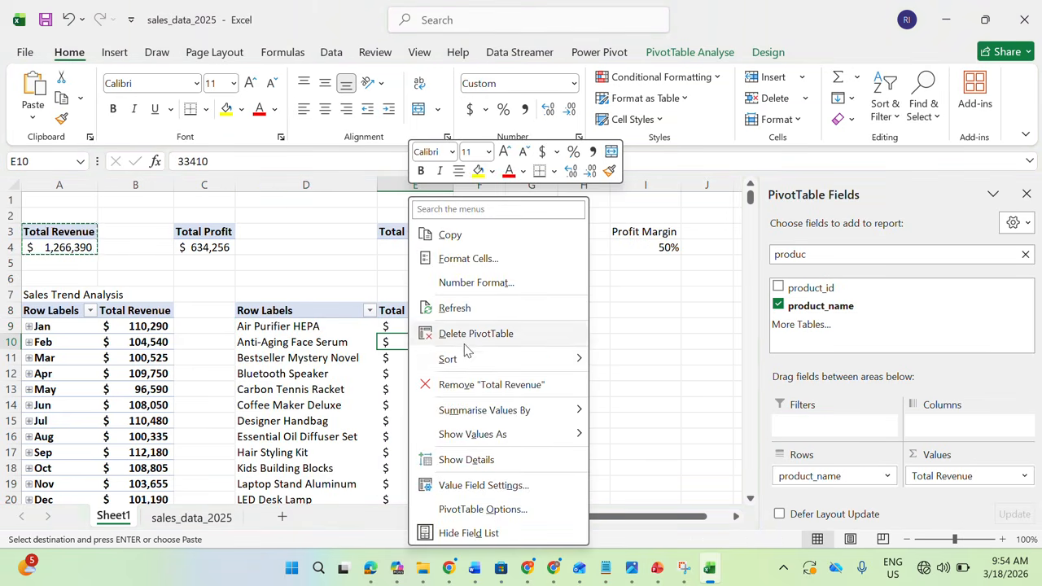
left_click(647, 381)
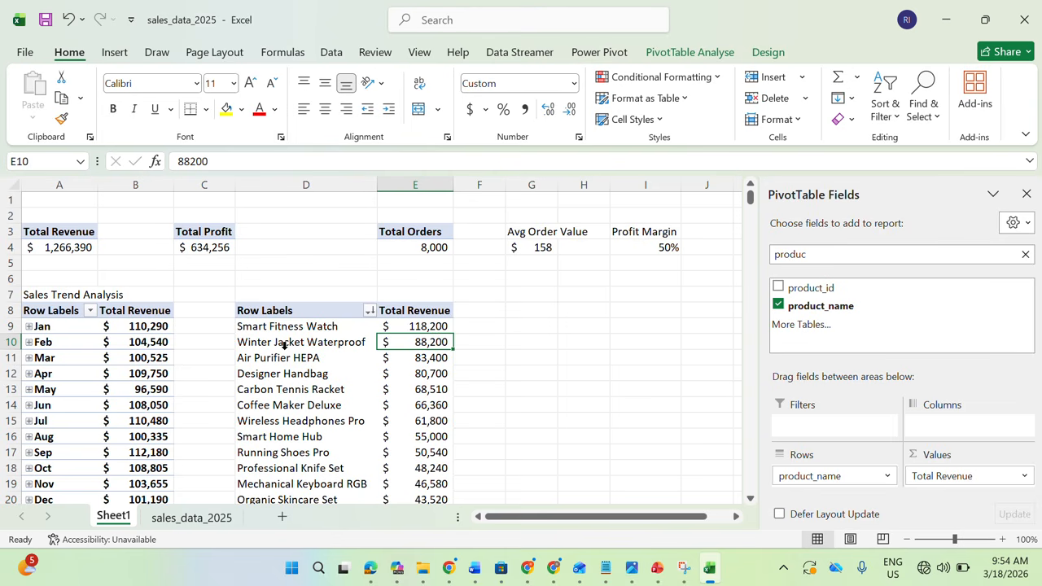
left_click(750, 500)
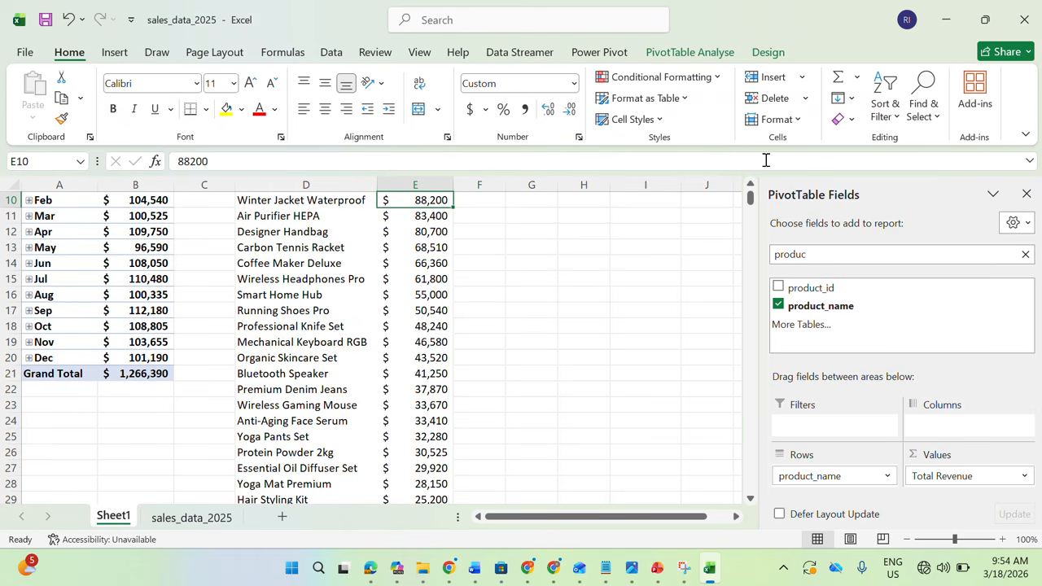
left_click(751, 187)
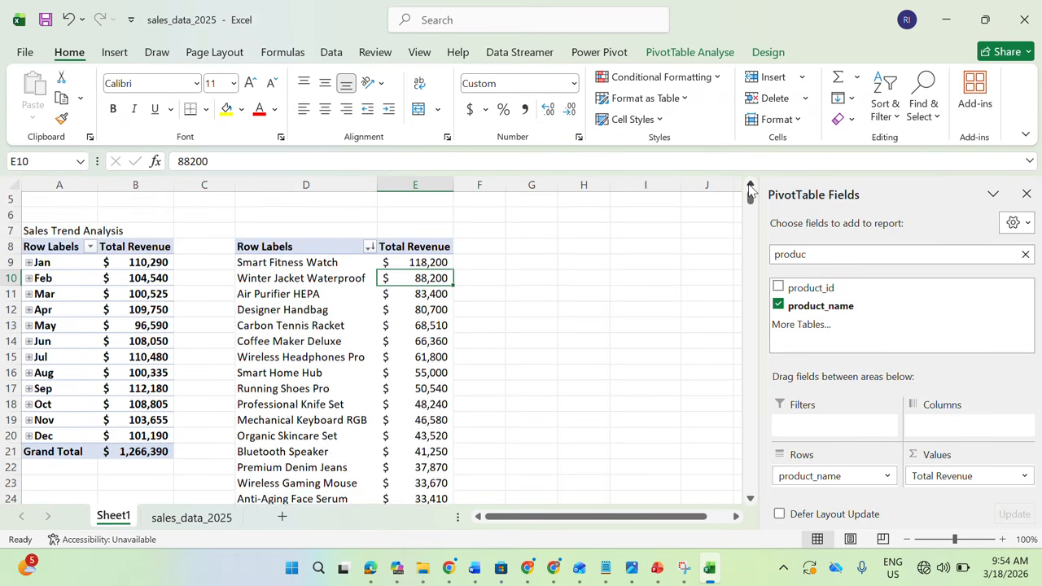
left_click(751, 190)
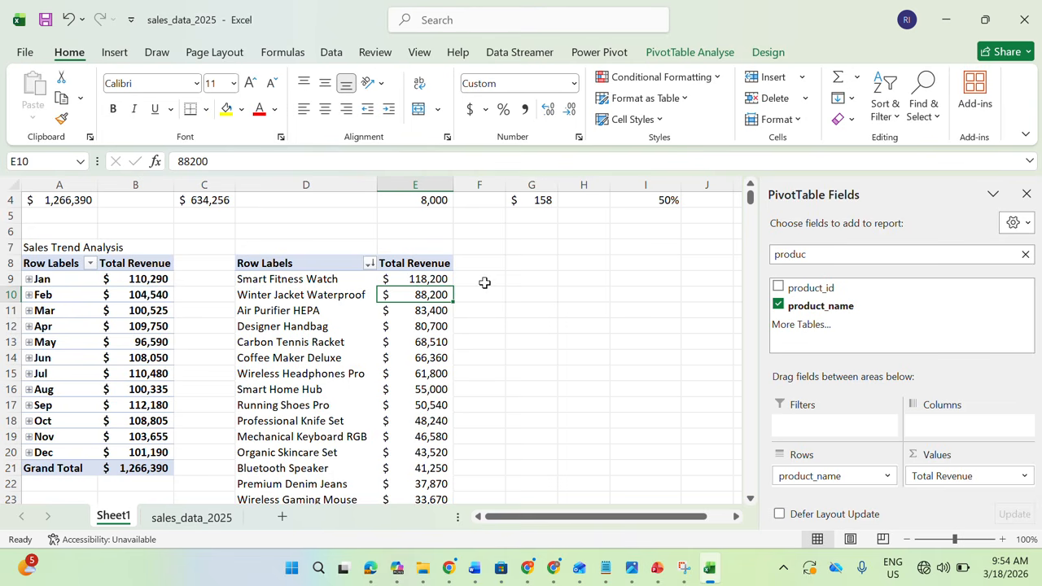
left_click(278, 300)
right_click(277, 300)
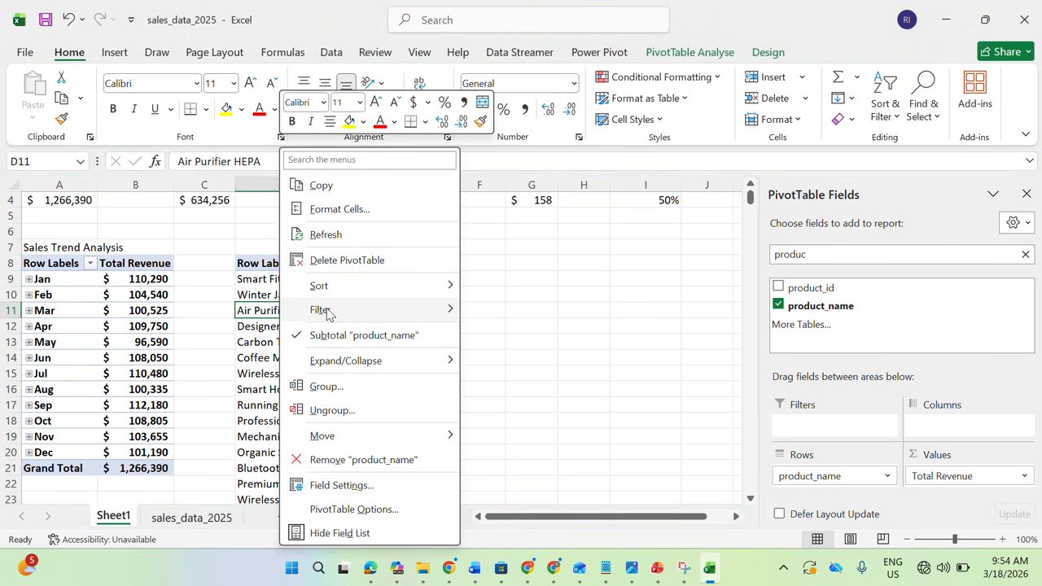
mouse_move(326, 311)
left_click(522, 387)
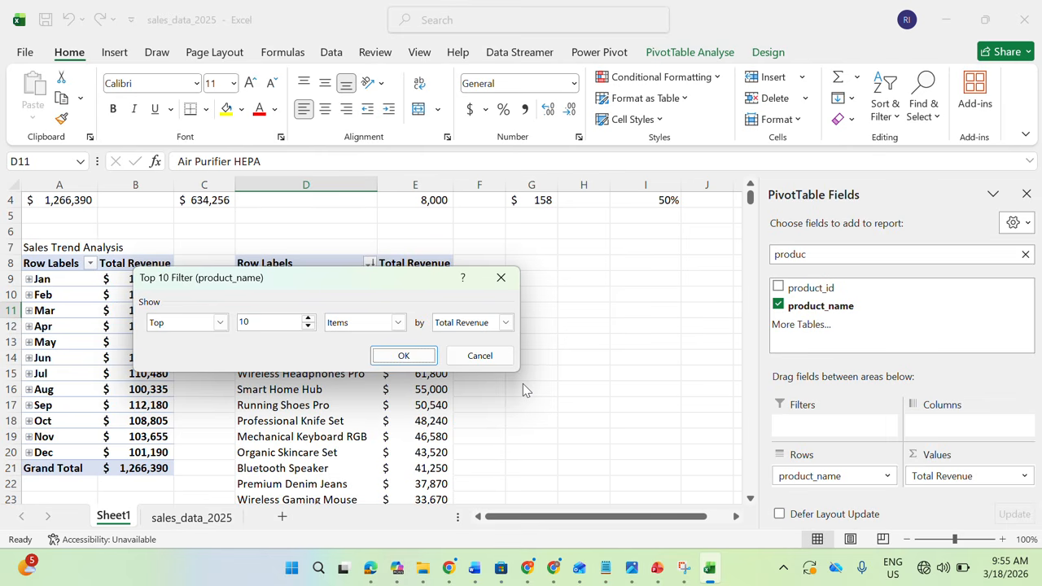
left_click(488, 356)
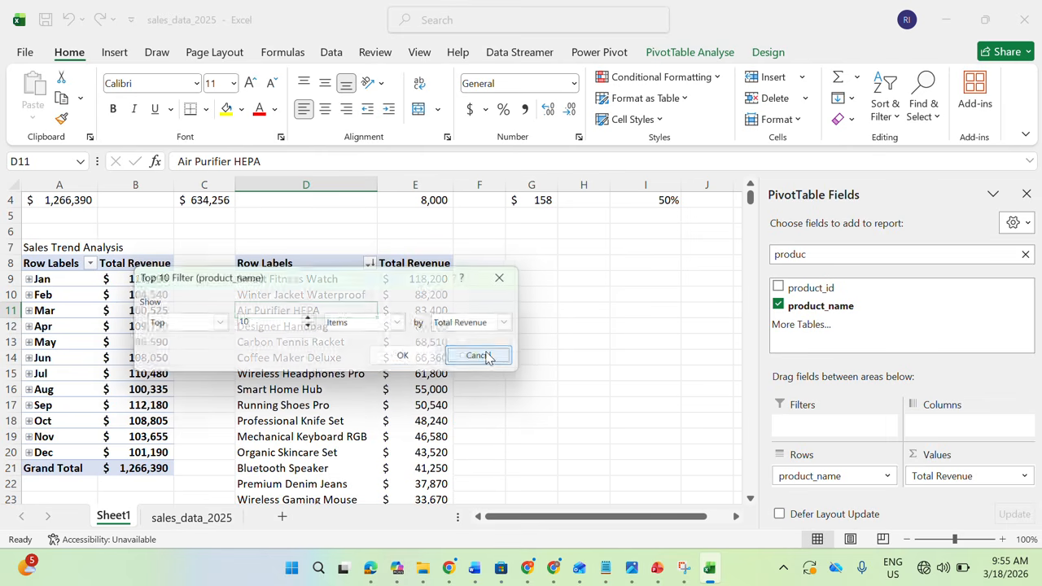
Filter the product PivotTable at D8 to the top 5 items by Total Revenue
left_click(297, 325)
right_click(297, 325)
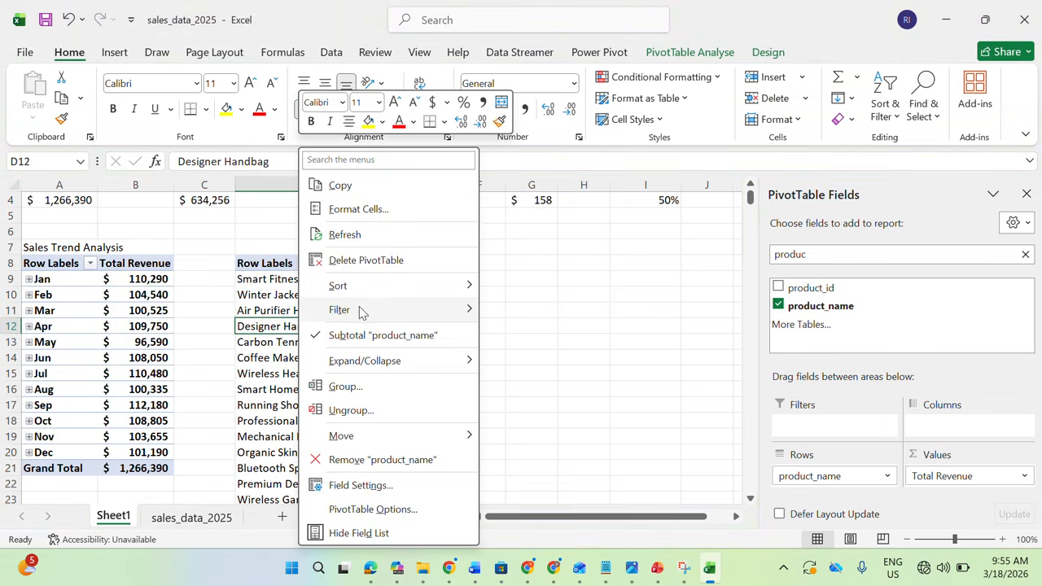
mouse_move(358, 309)
left_click(528, 386)
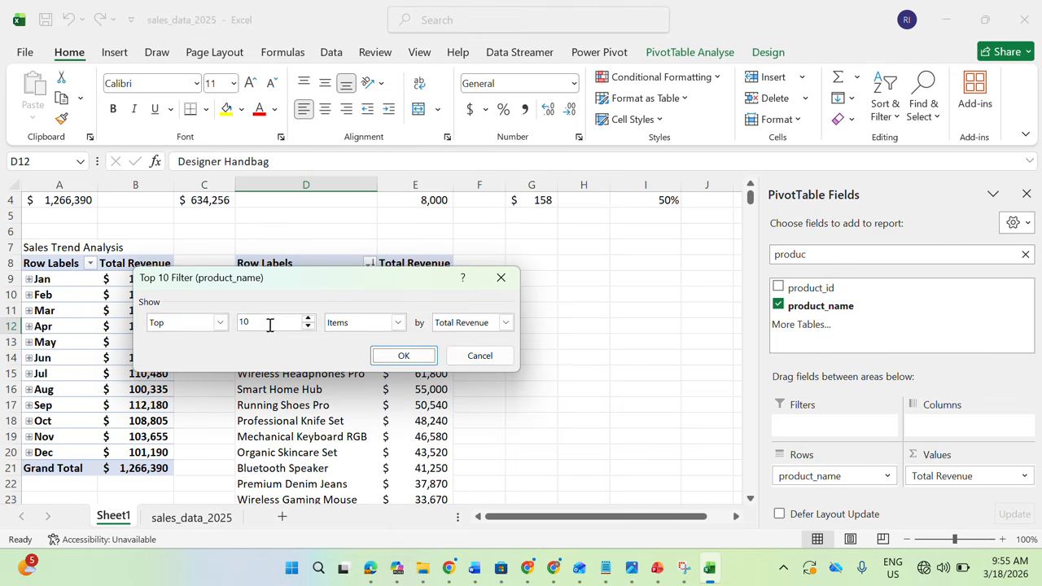
type("5")
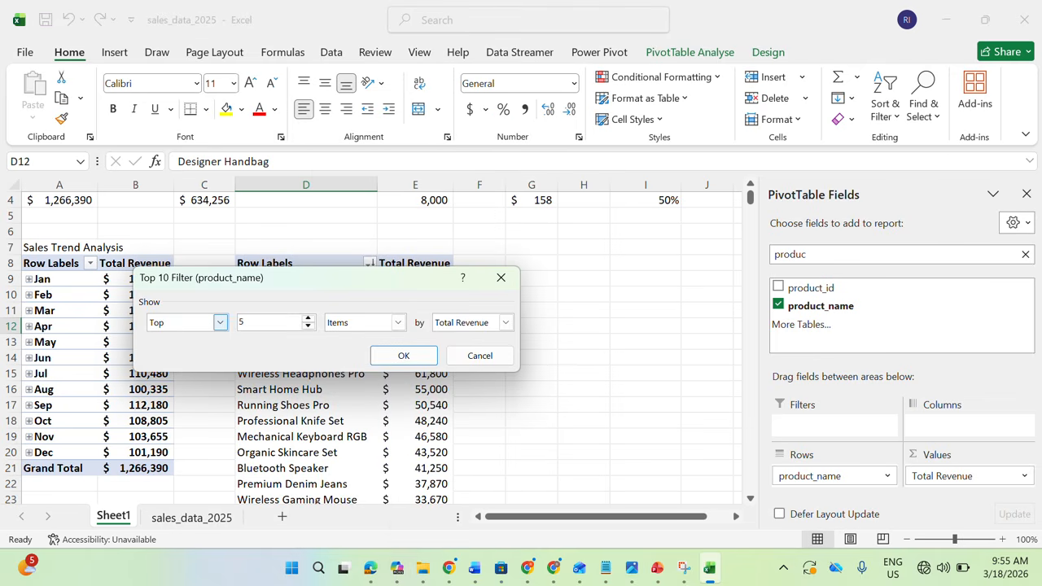
left_click(220, 326)
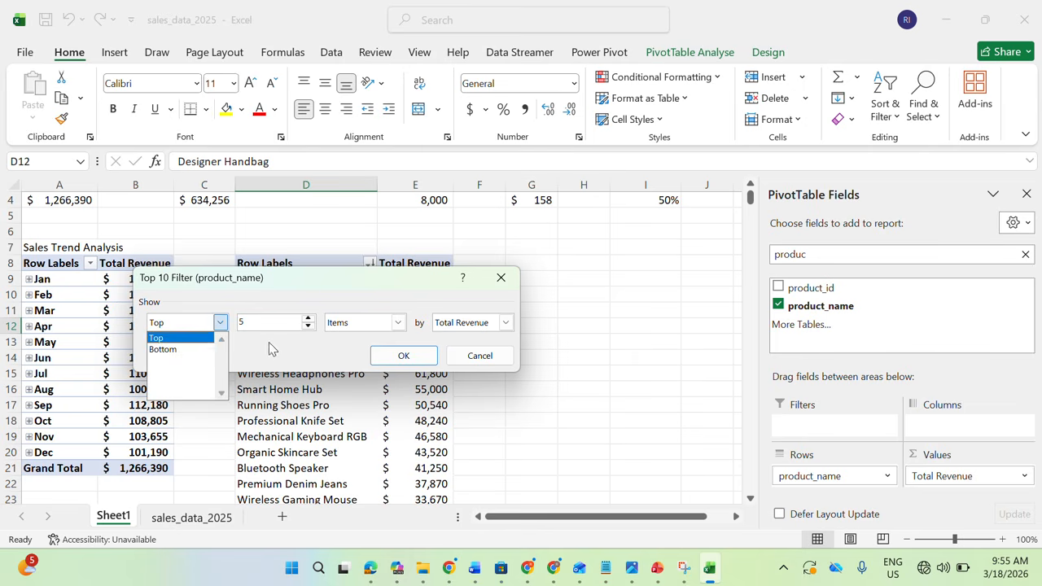
left_click(314, 352)
left_click(428, 362)
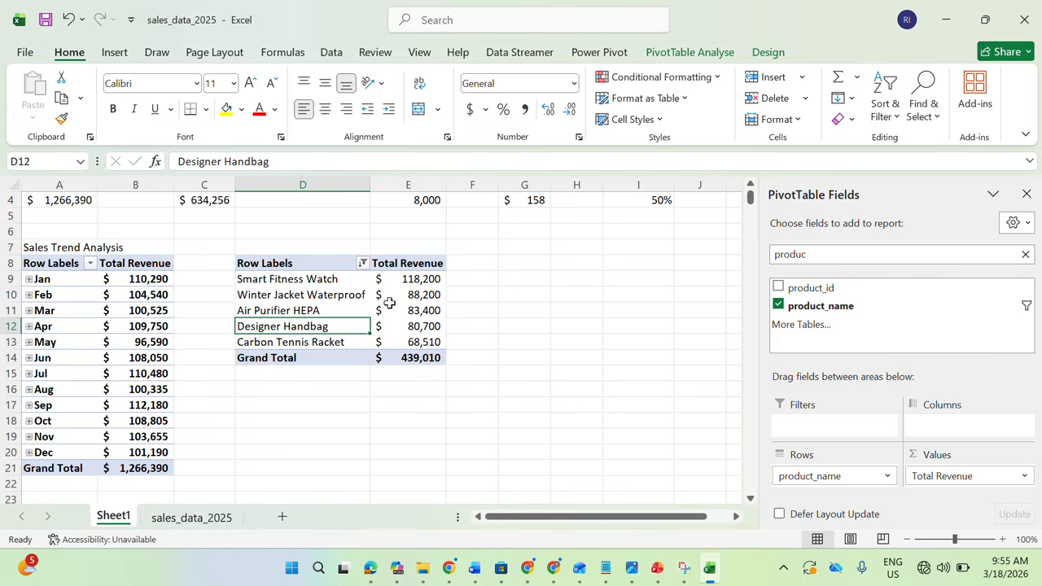
Enter the title "Product Performance" in D7 above the product PivotTable
double_click(292, 248)
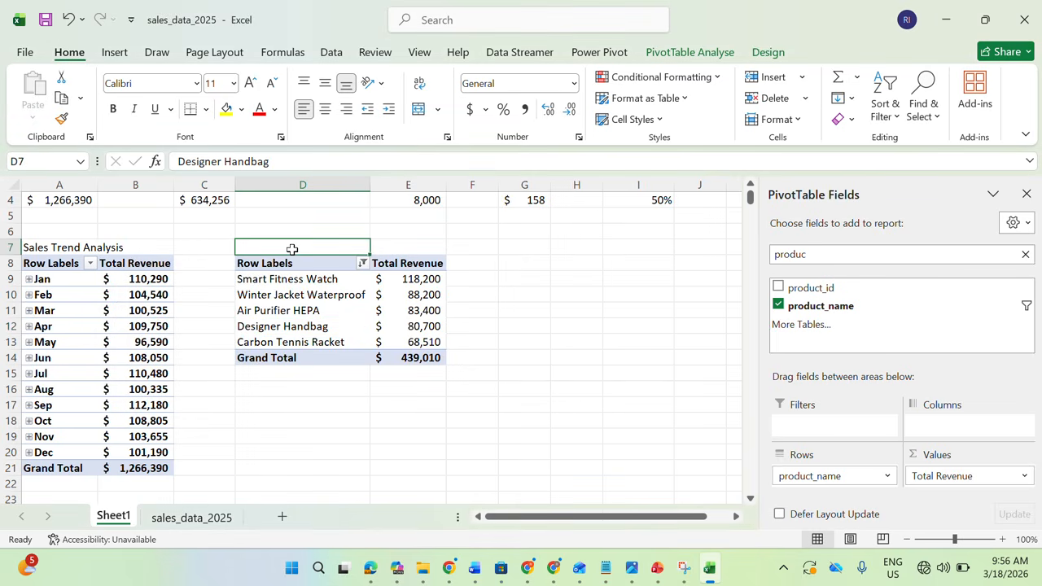
type("Produ")
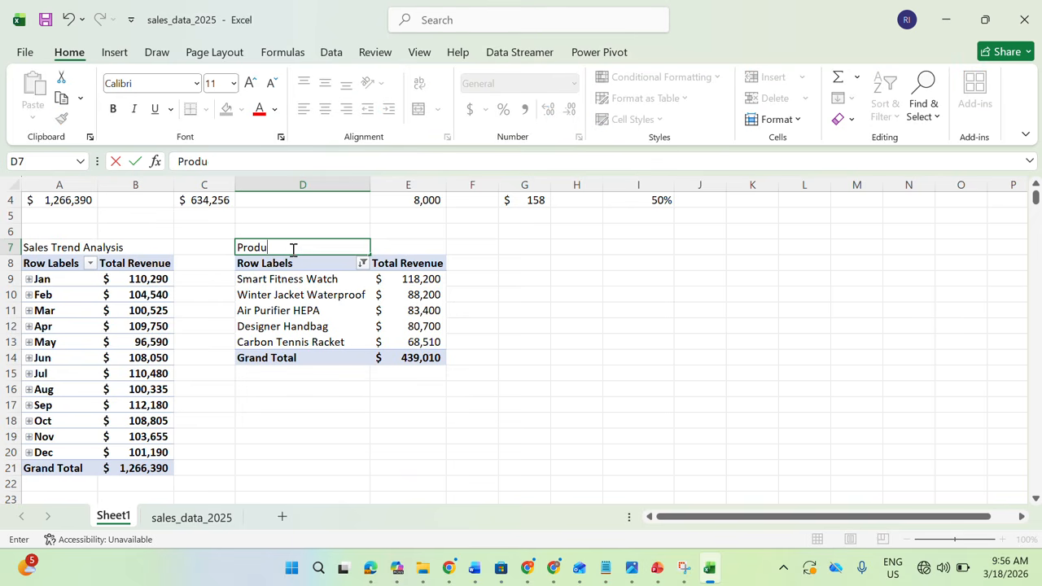
type("ct Perfirmance")
key("BackSpace")
key("BackSpace")
key("BackSpace")
key("BackSpace")
key("BackSpace")
key("BackSpace")
key("BackSpace")
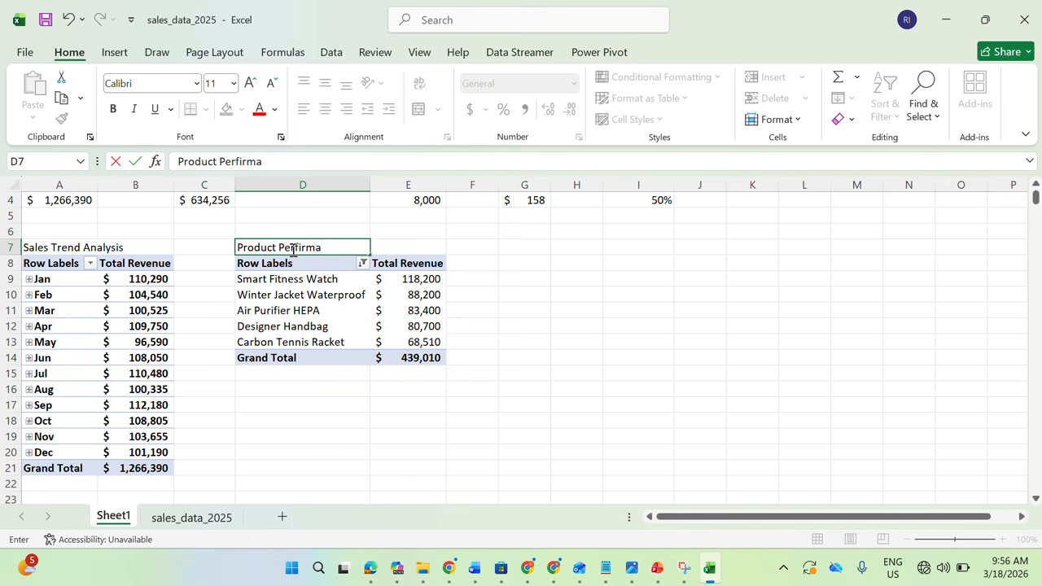
type("ormance")
left_click(488, 295)
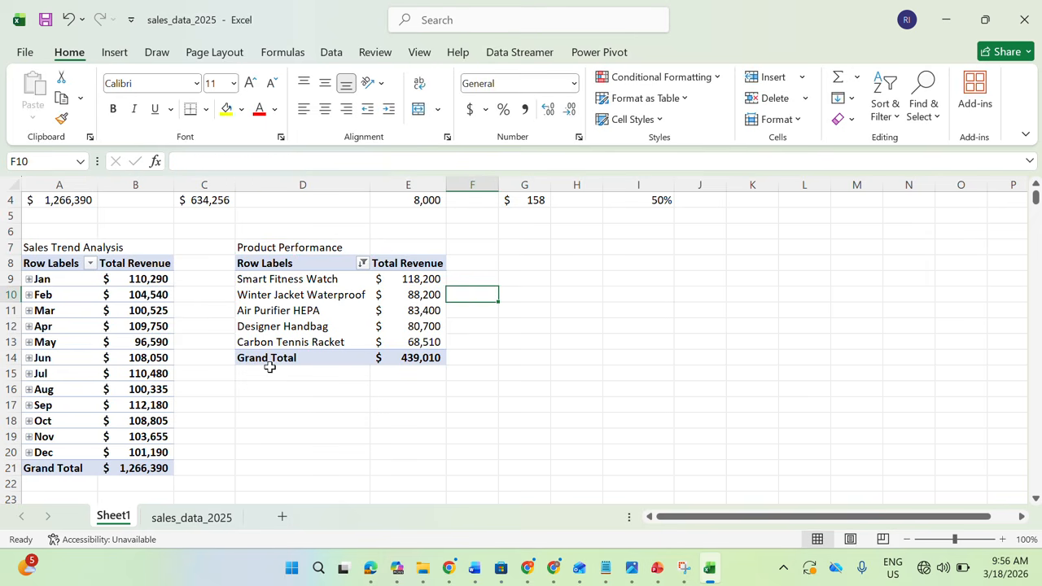
Check the customer question in the PDF brief in Edge and duplicate the Total Revenue PivotTable to G8 on Sheet1 in Excel
left_click(370, 568)
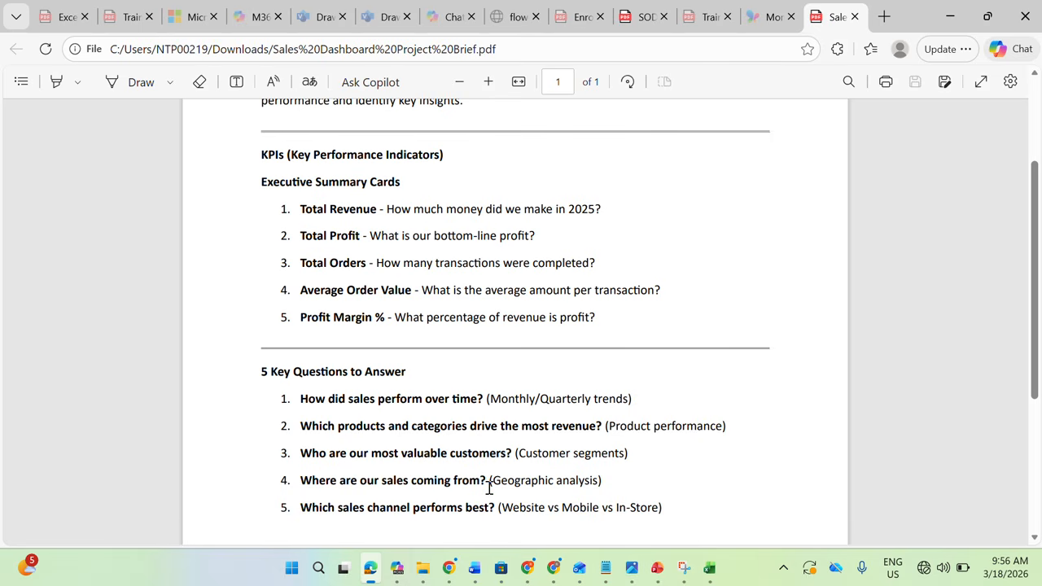
left_click(951, 17)
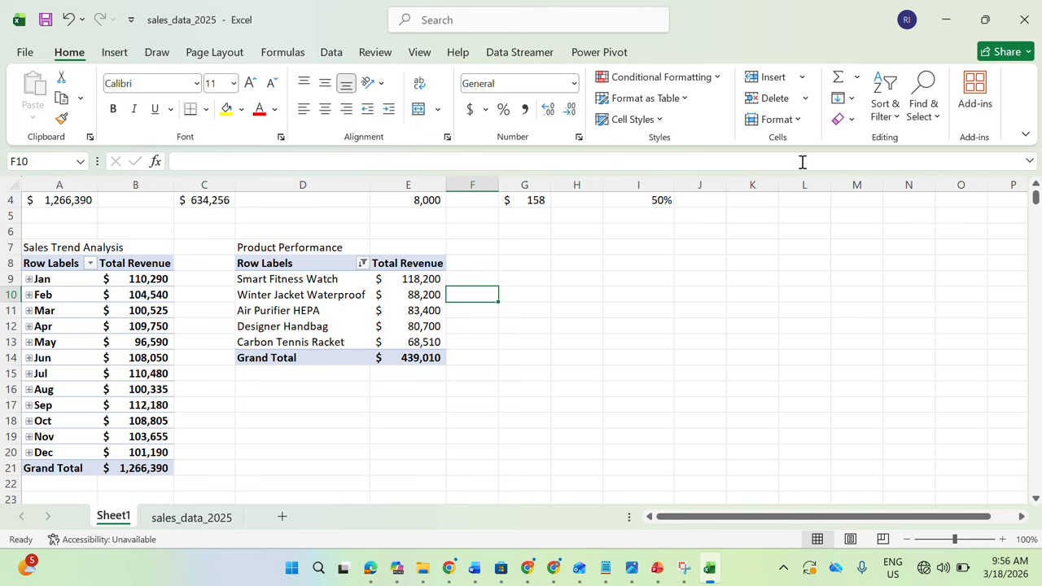
left_click_drag(1035, 200, 1037, 194)
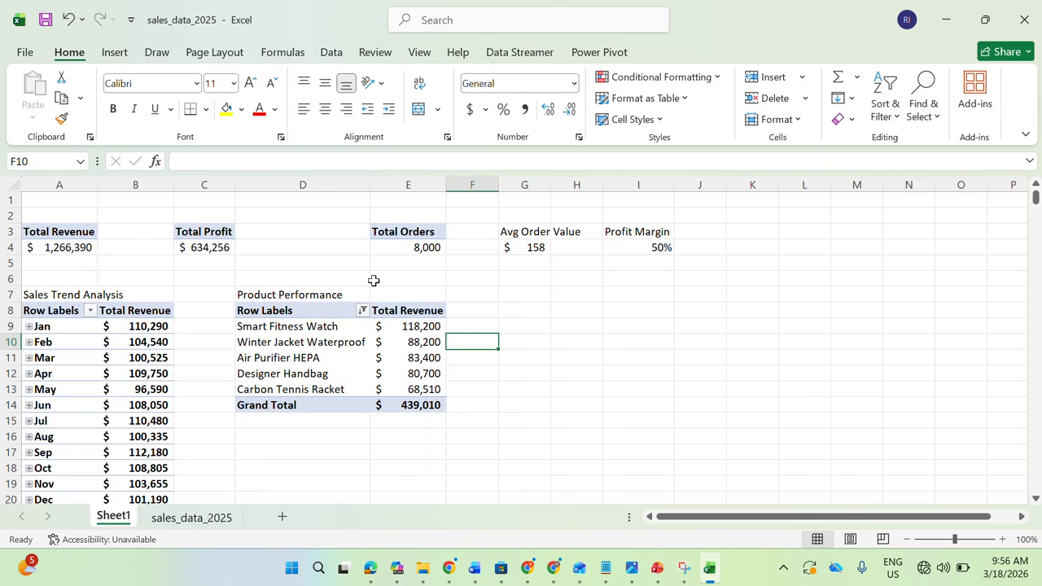
left_click_drag(81, 233, 82, 242)
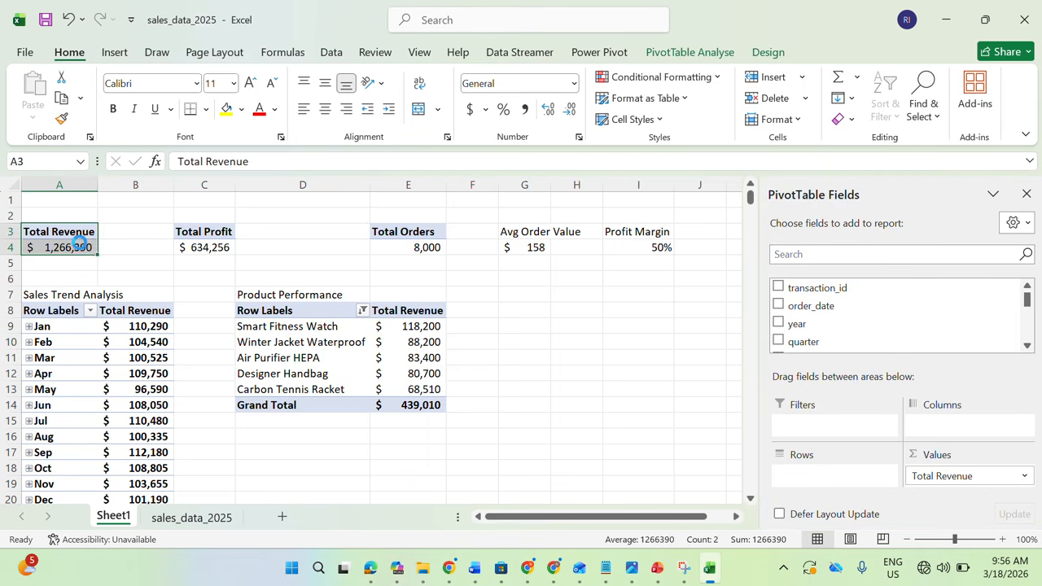
key("ctrl+c")
left_click(515, 311)
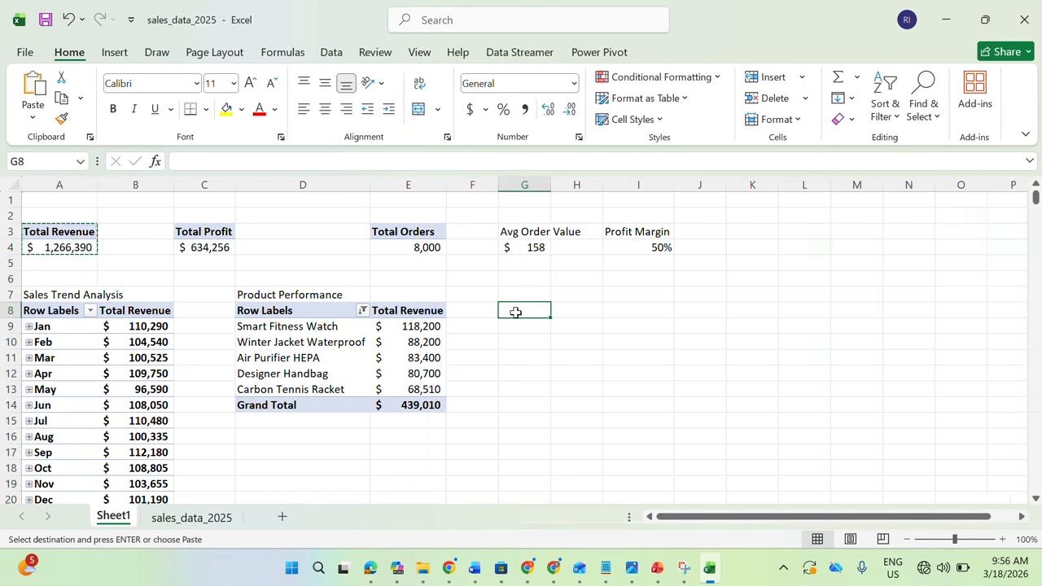
key("ctrl+v")
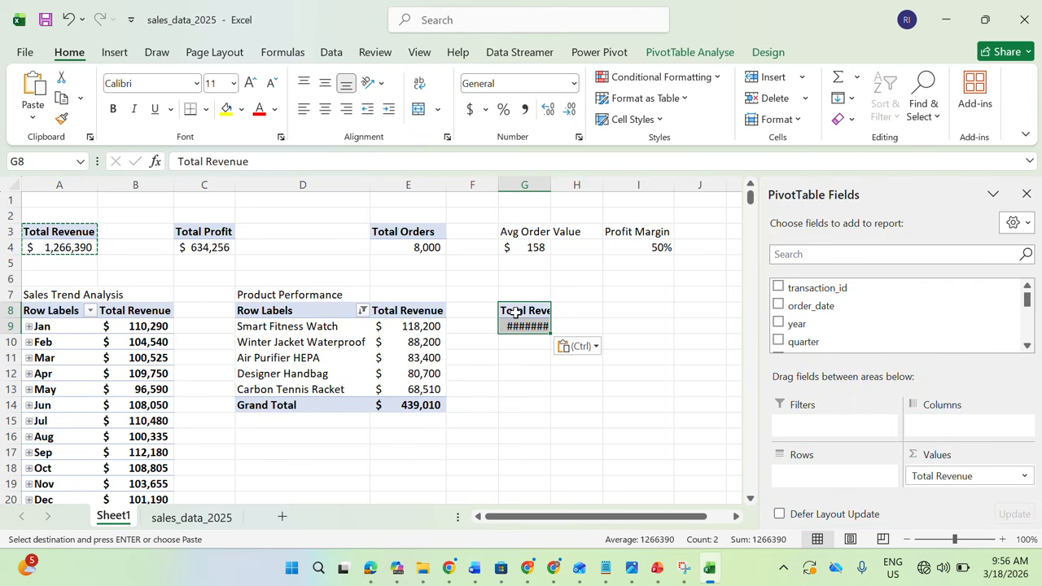
Find the customer_name field and add it to the rows of the PivotTable at G8
left_click(812, 253)
type("cust")
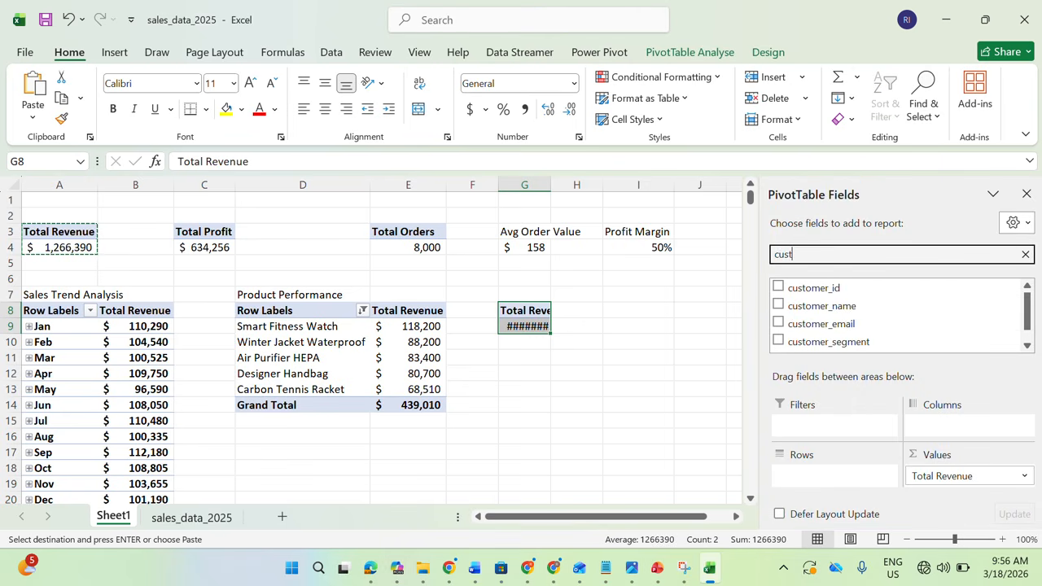
type("ome")
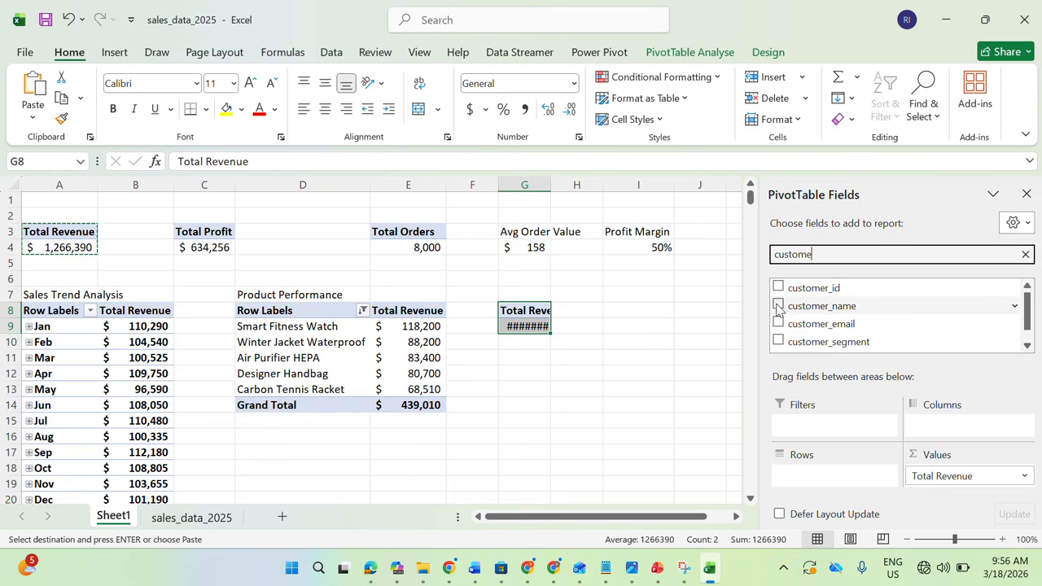
left_click(778, 306)
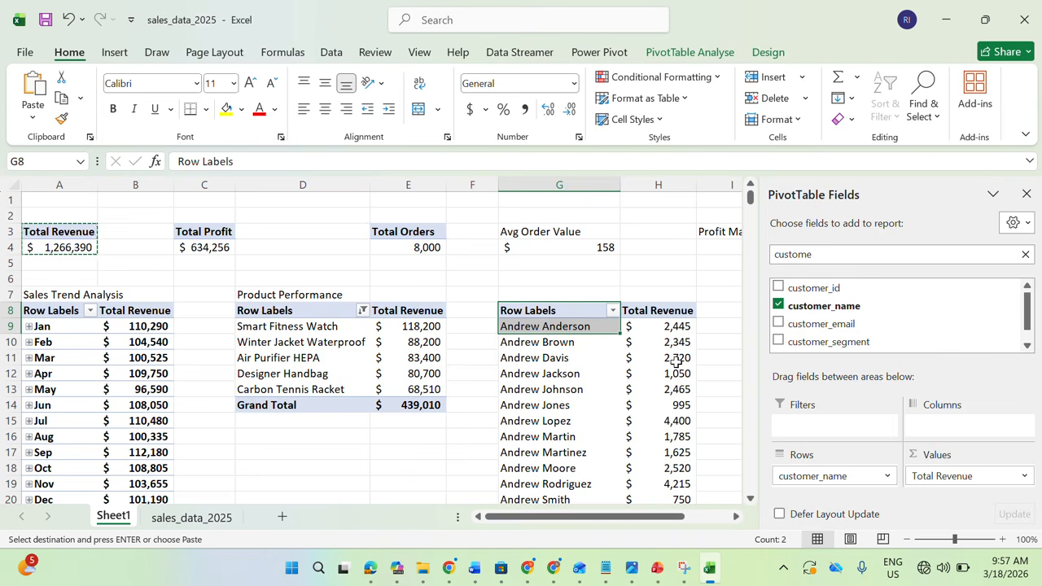
Sort the customer PivotTable at G8 by Total Revenue from largest to smallest
right_click(675, 360)
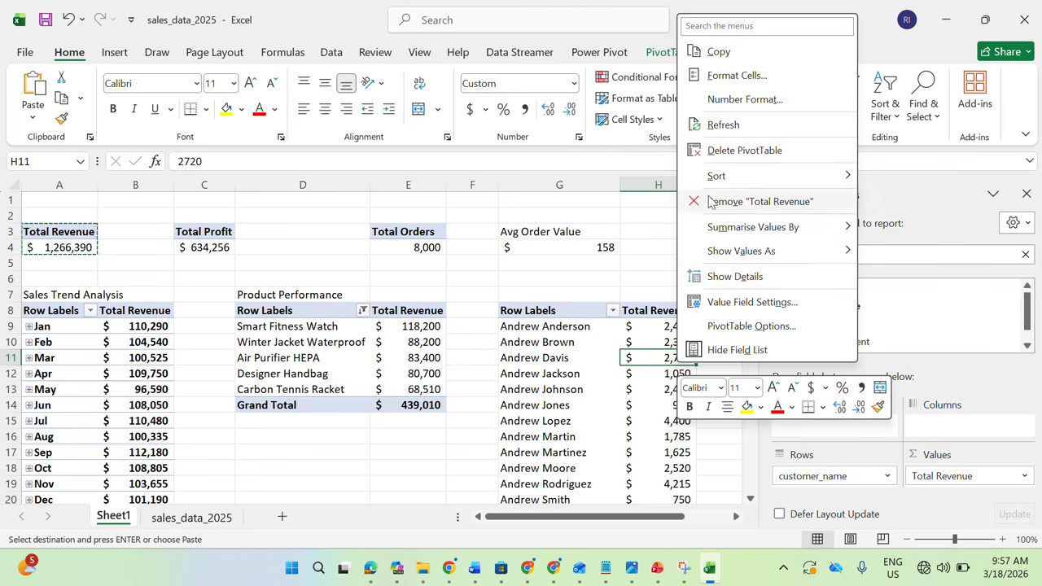
mouse_move(718, 179)
left_click(911, 202)
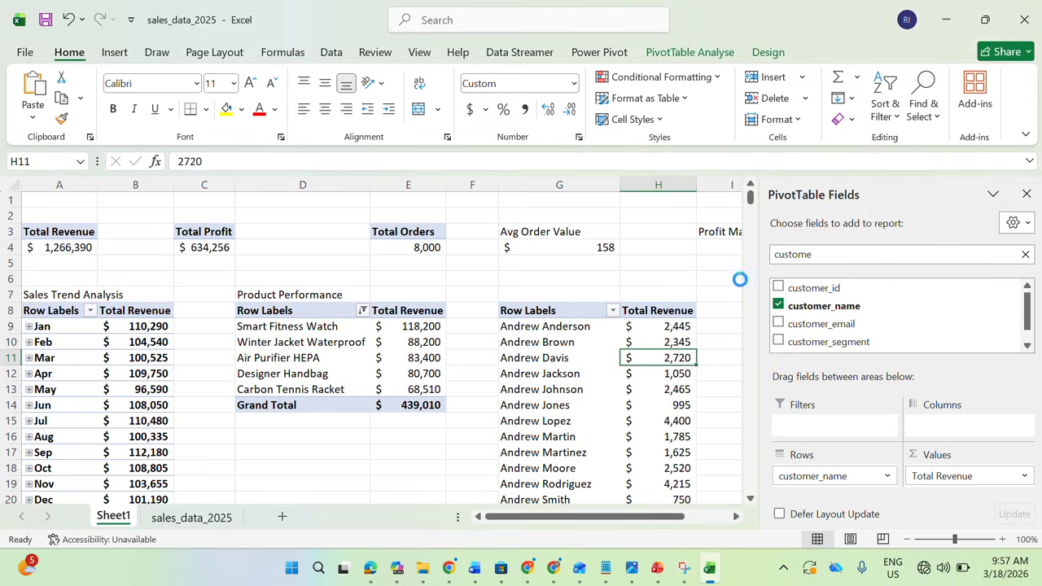
Filter the customer PivotTable at G8 to the top 5 items by Total Revenue
left_click(543, 342)
right_click(544, 341)
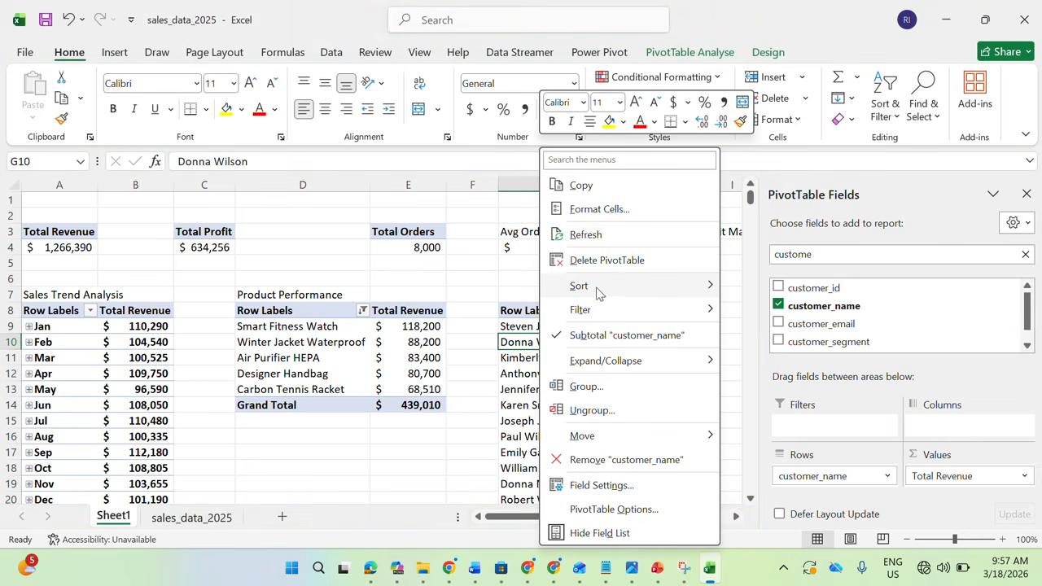
mouse_move(612, 310)
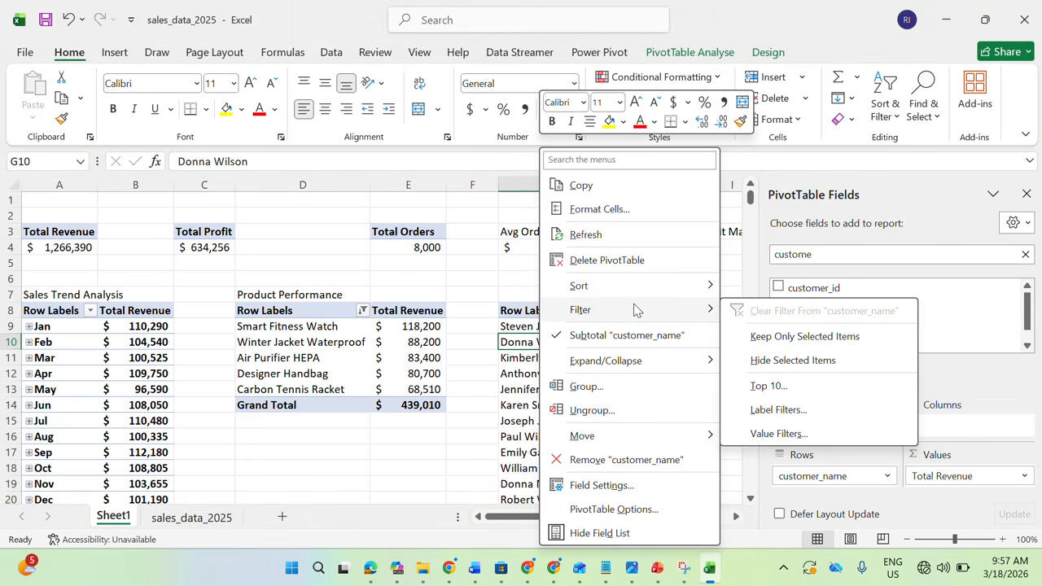
left_click(763, 383)
left_click_drag(272, 326, 235, 323)
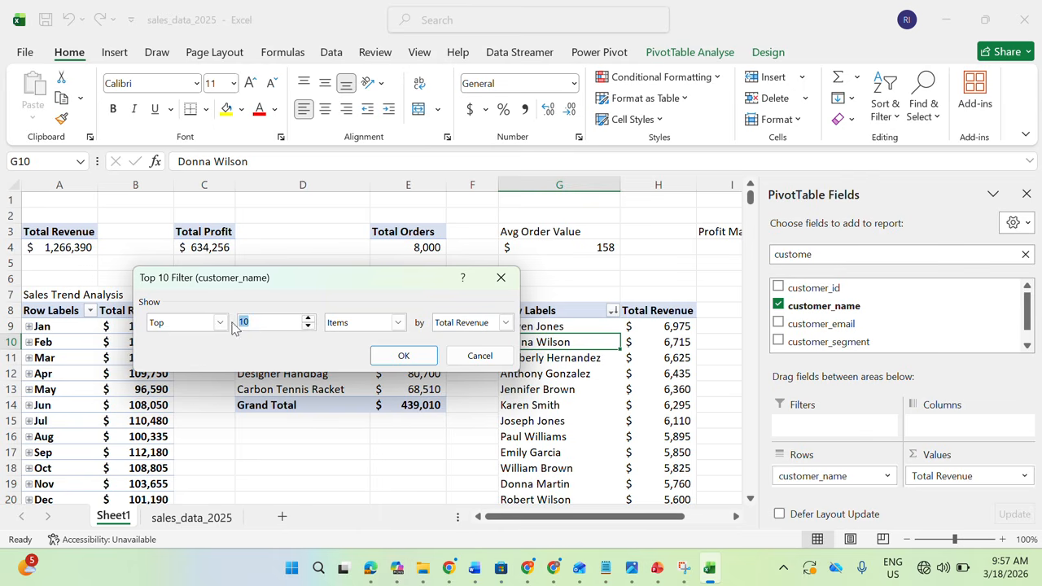
key("BackSpace")
type("5")
left_click(390, 360)
Enter the title "Customer Analysis" in G7 above the customer PivotTable
left_click(552, 297)
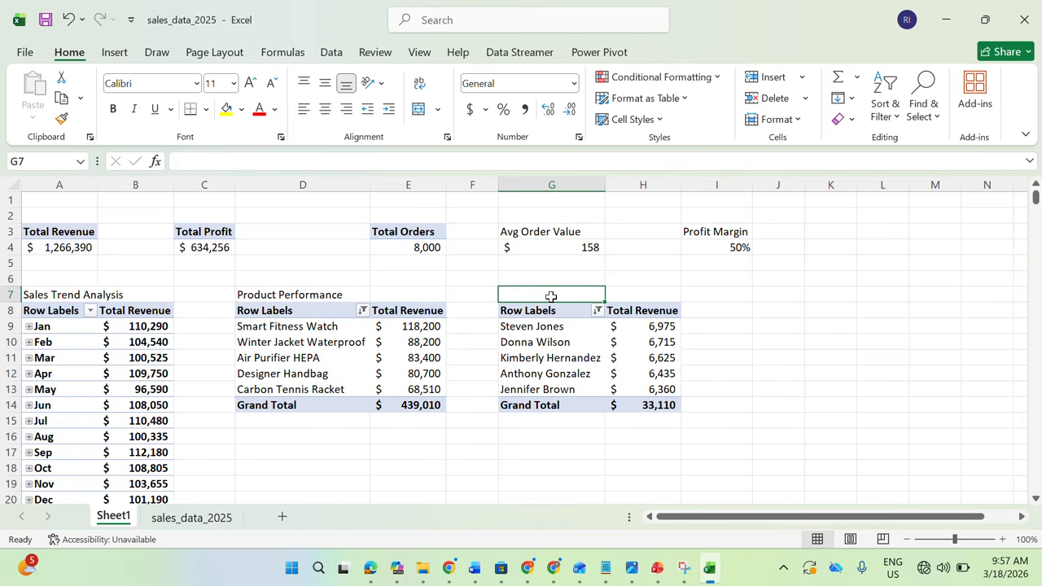
type("Cusotm")
key("BackSpace")
key("BackSpace")
key("BackSpace")
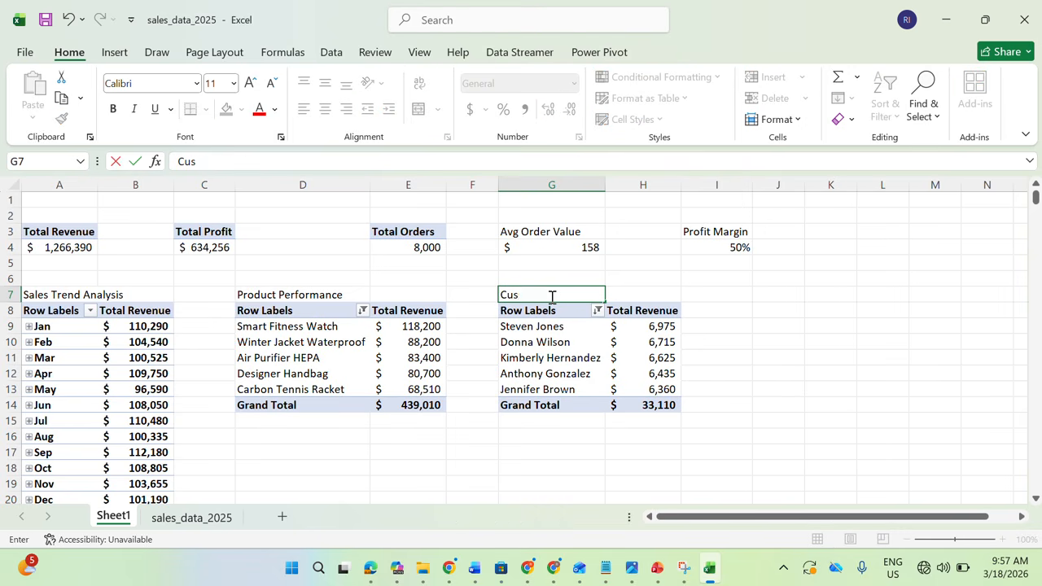
type("tomer Analysis")
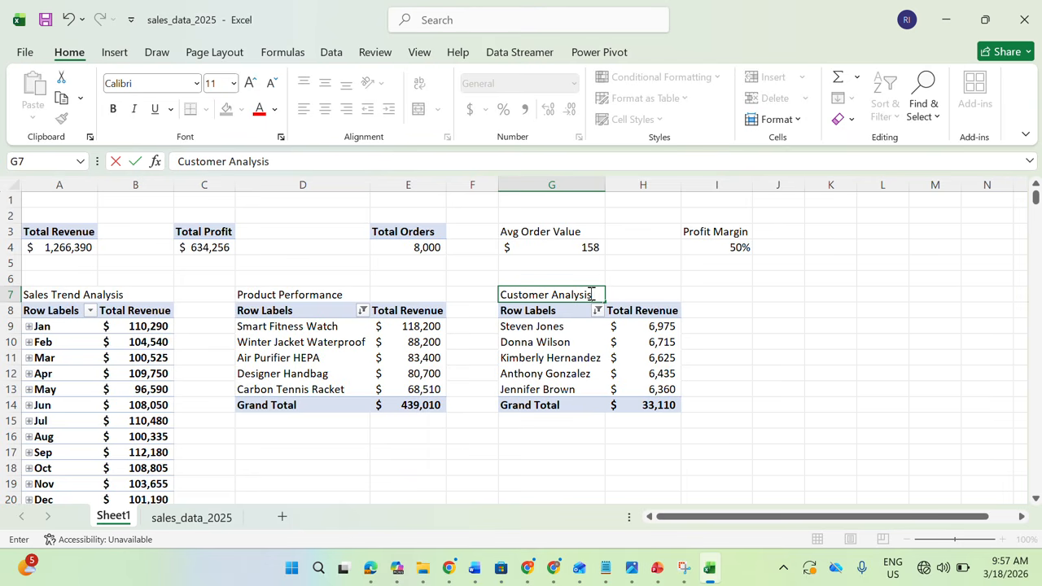
left_click(718, 358)
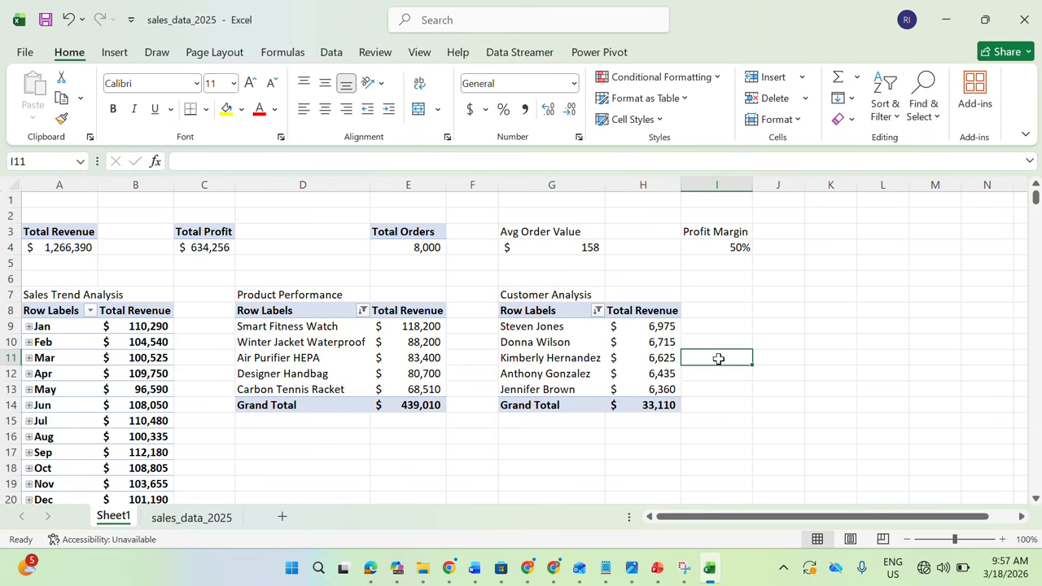
Check the next key question in the project brief, then duplicate the Total Revenue PivotTable from A3:A4 to J8
left_click(373, 568)
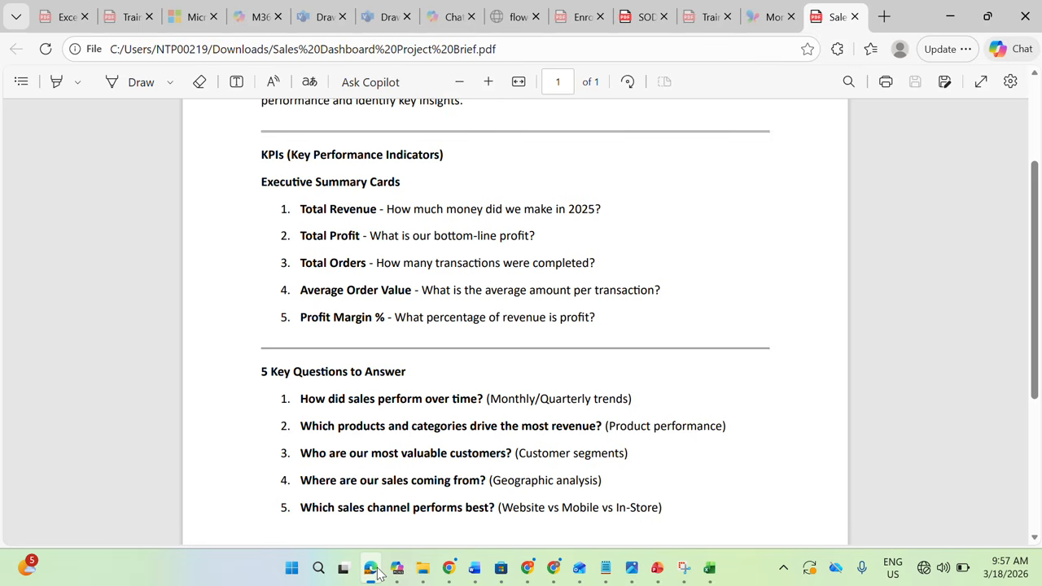
left_click(371, 569)
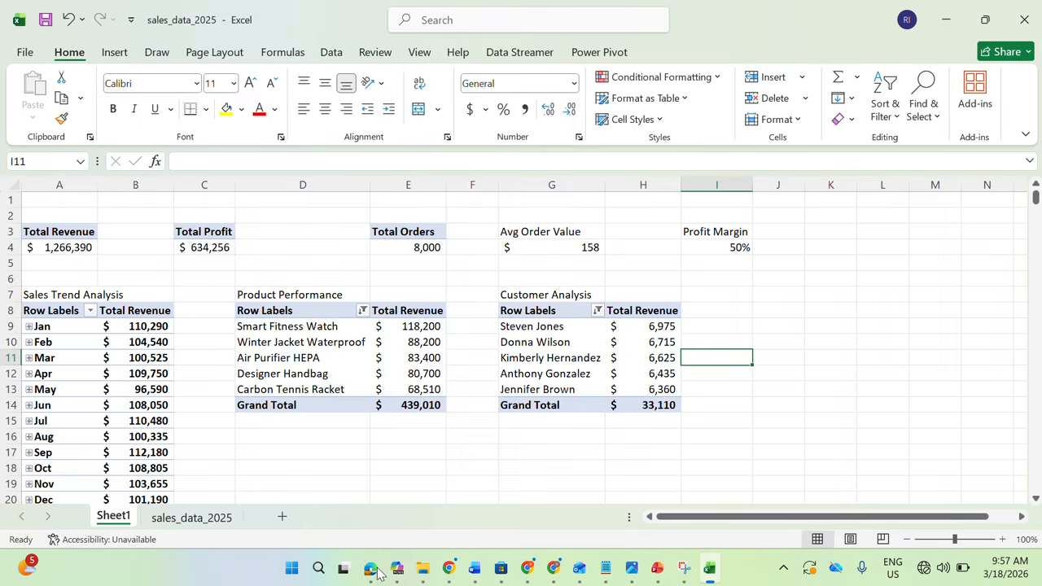
left_click_drag(59, 235, 58, 247)
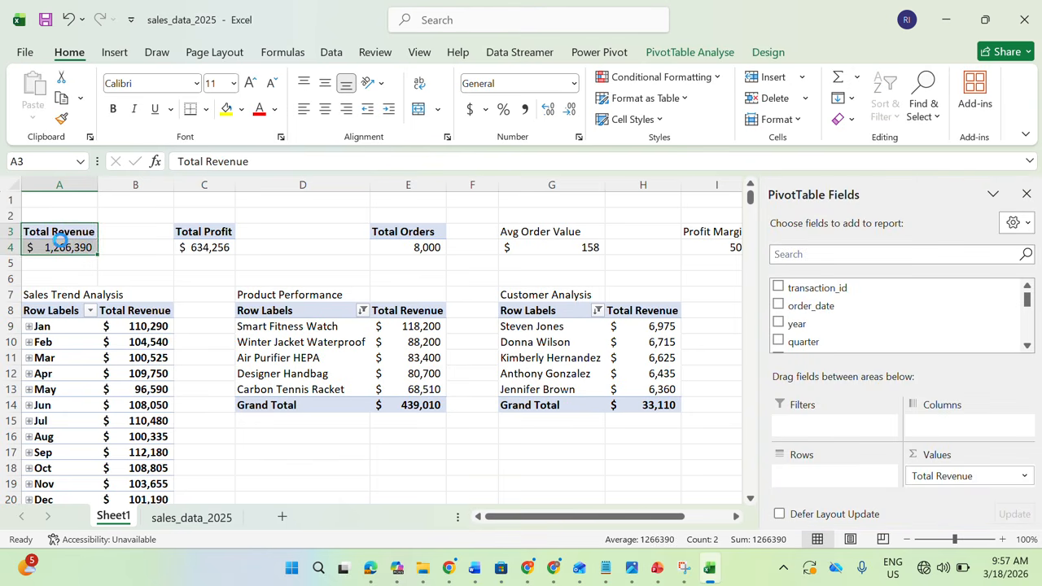
key("ctrl+c")
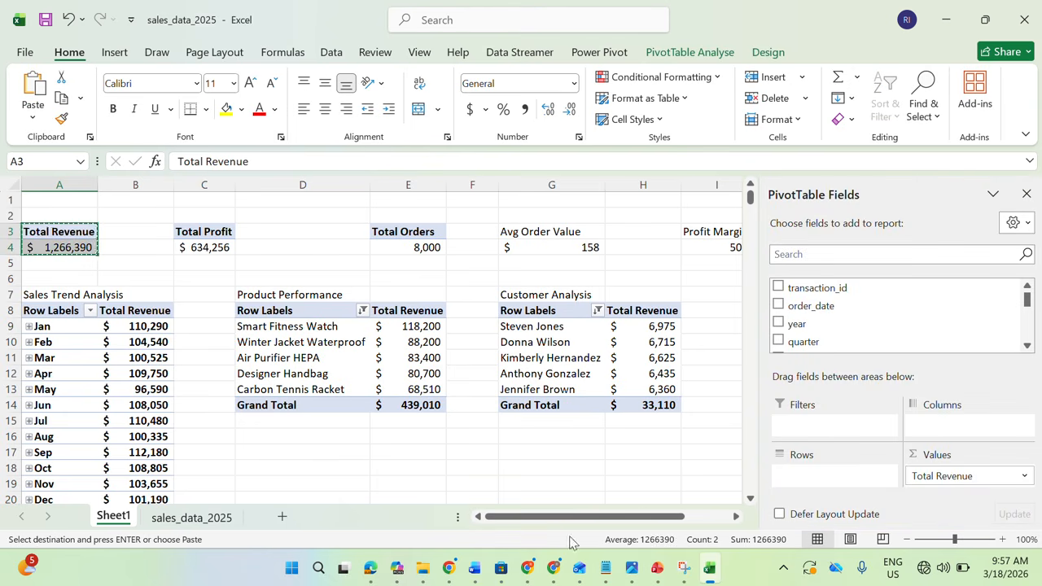
left_click(735, 516)
left_click(735, 516)
left_click(618, 312)
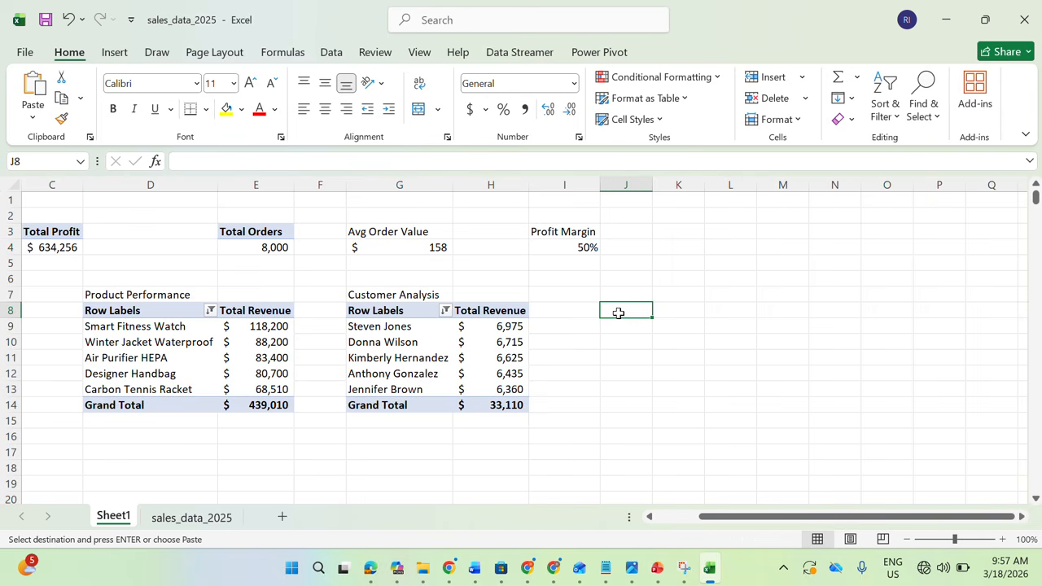
key("ctrl+v")
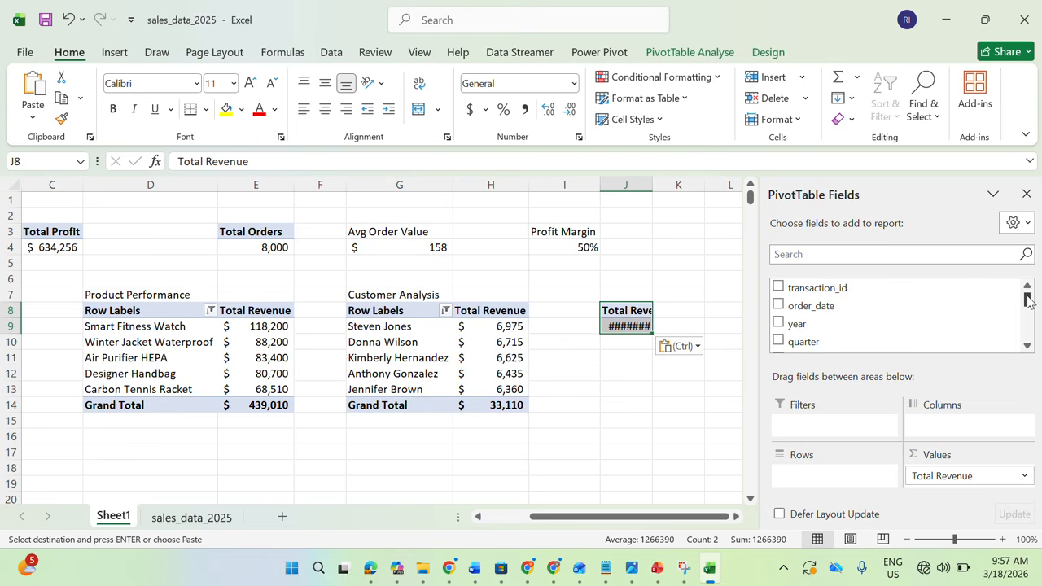
Find the region field and add it to the rows of the PivotTable at J8
left_click(858, 254)
type("reg")
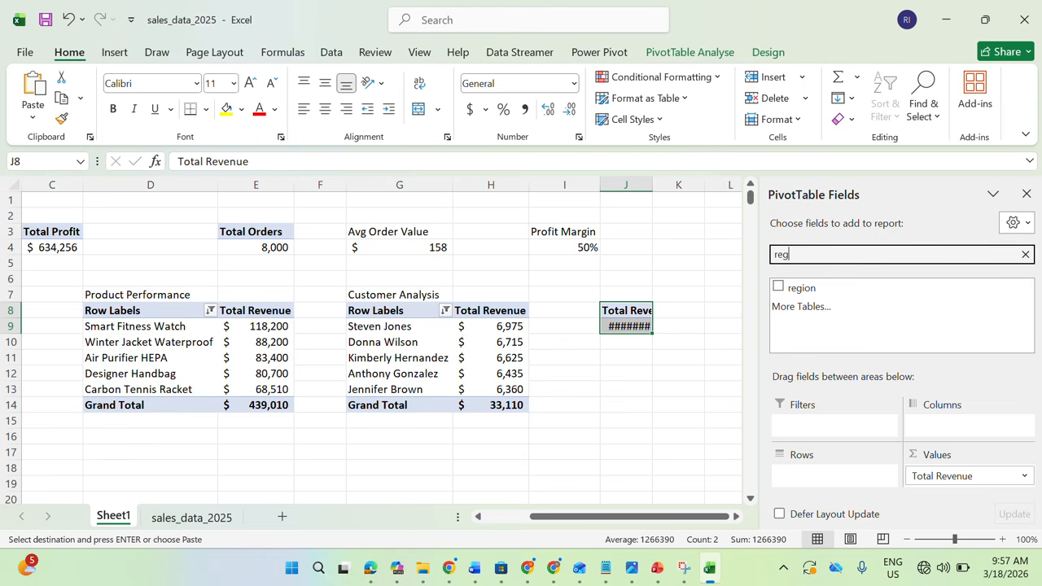
type("io")
left_click(778, 288)
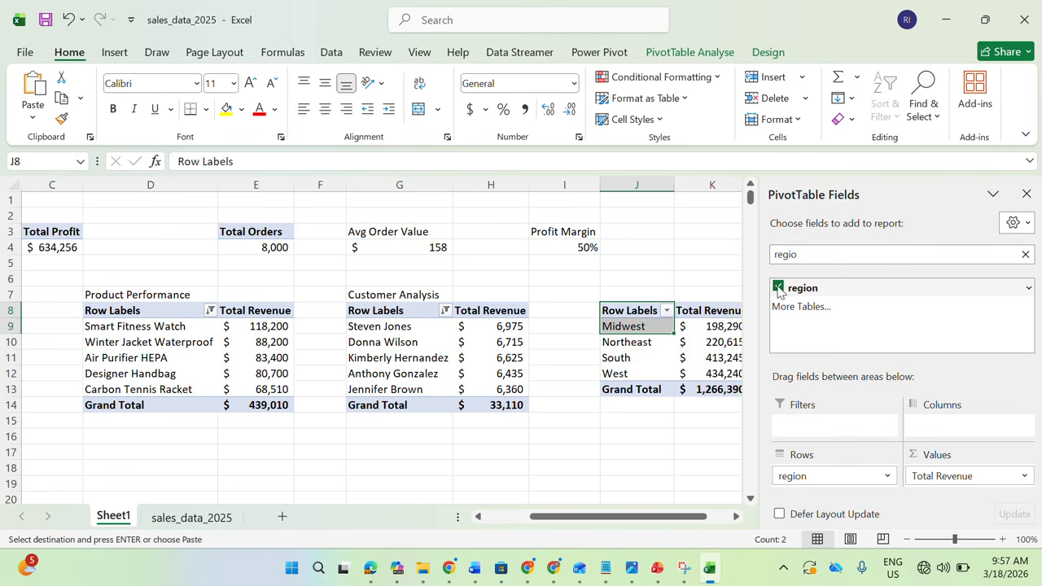
Sort the region PivotTable at J8 by Total Revenue from largest to smallest
left_click(736, 518)
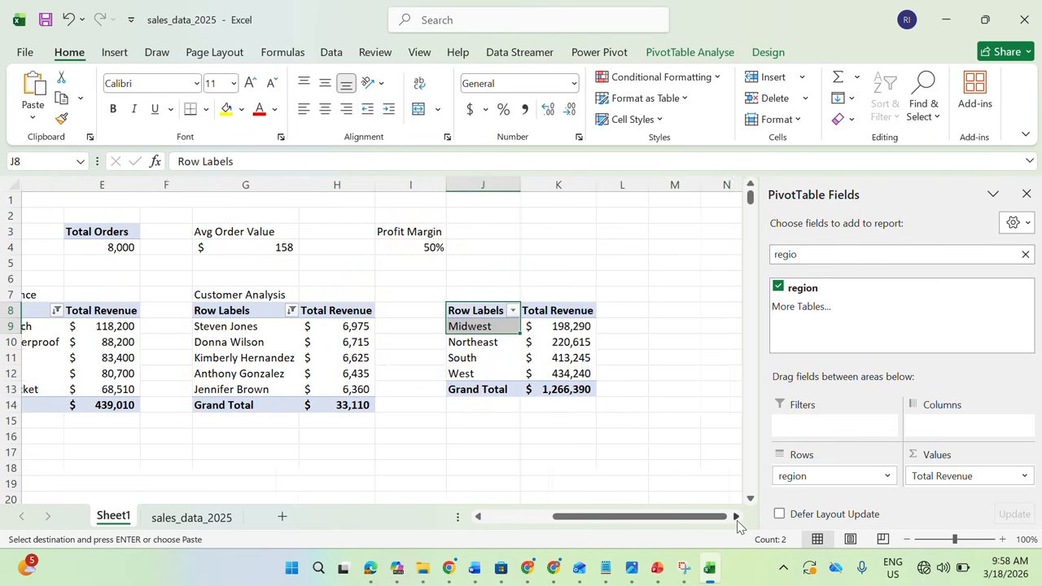
left_click(737, 517)
left_click(444, 341)
right_click(443, 342)
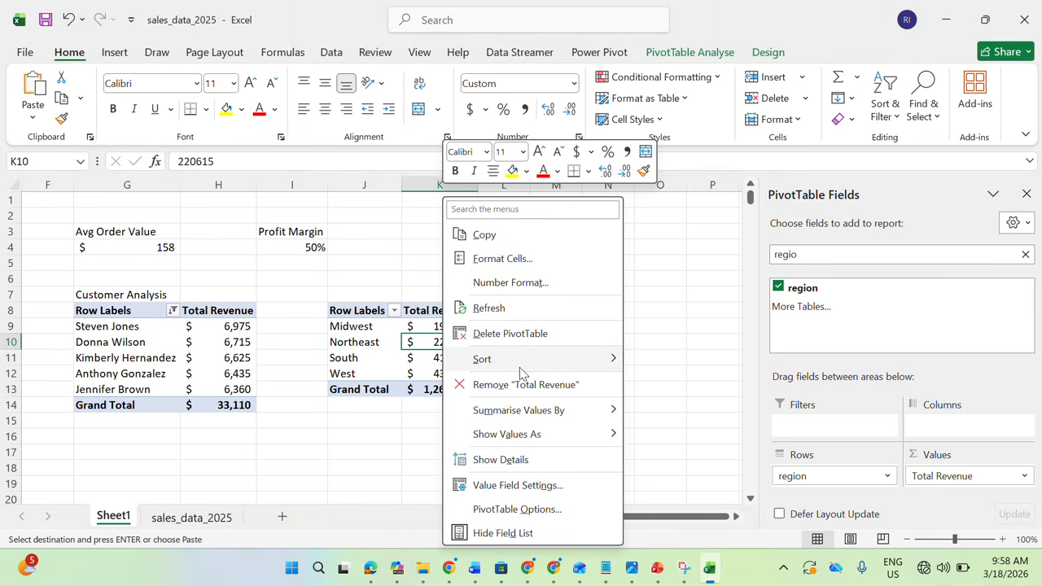
mouse_move(519, 367)
left_click(681, 384)
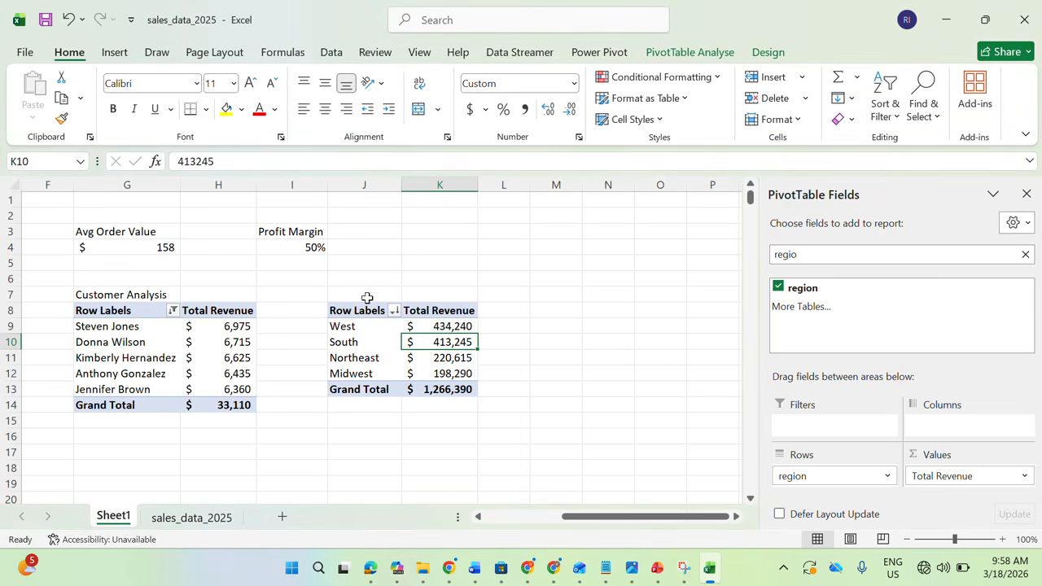
mouse_move(410, 342)
mouse_move(409, 383)
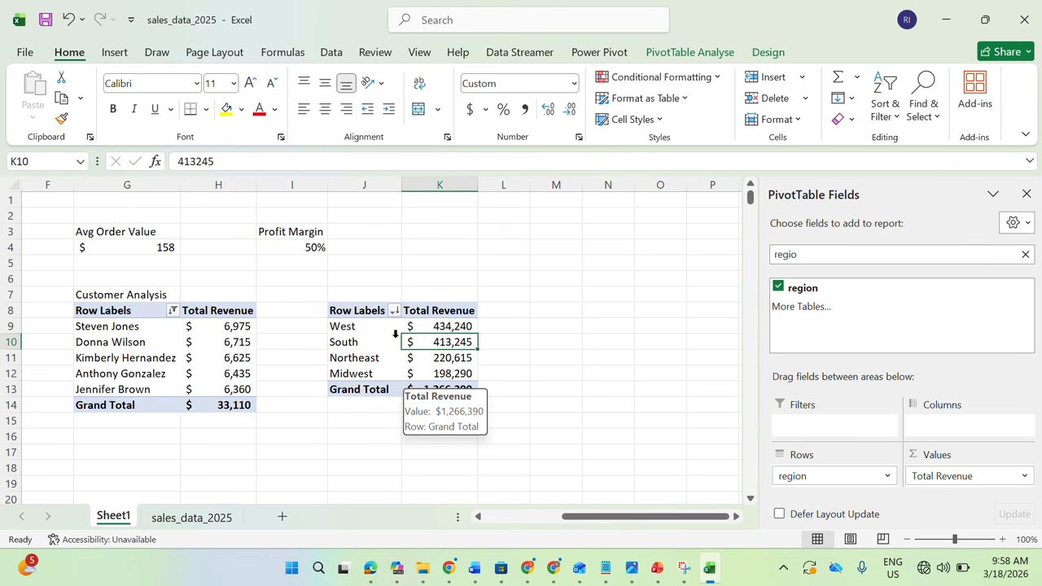
Enter the title "Geographic Analysis" in J7 above the region PivotTable
left_click(361, 292)
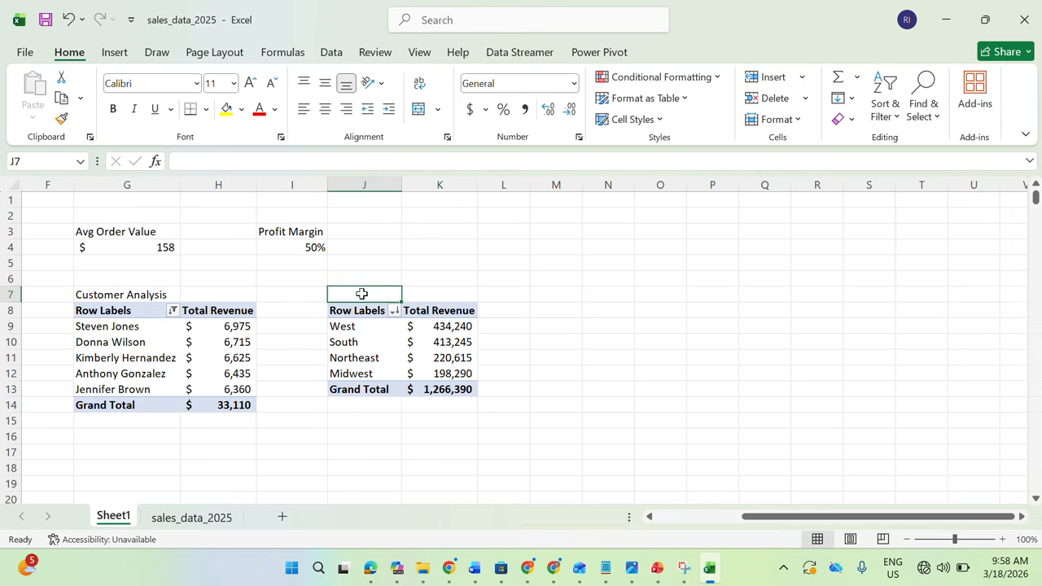
type("Ge")
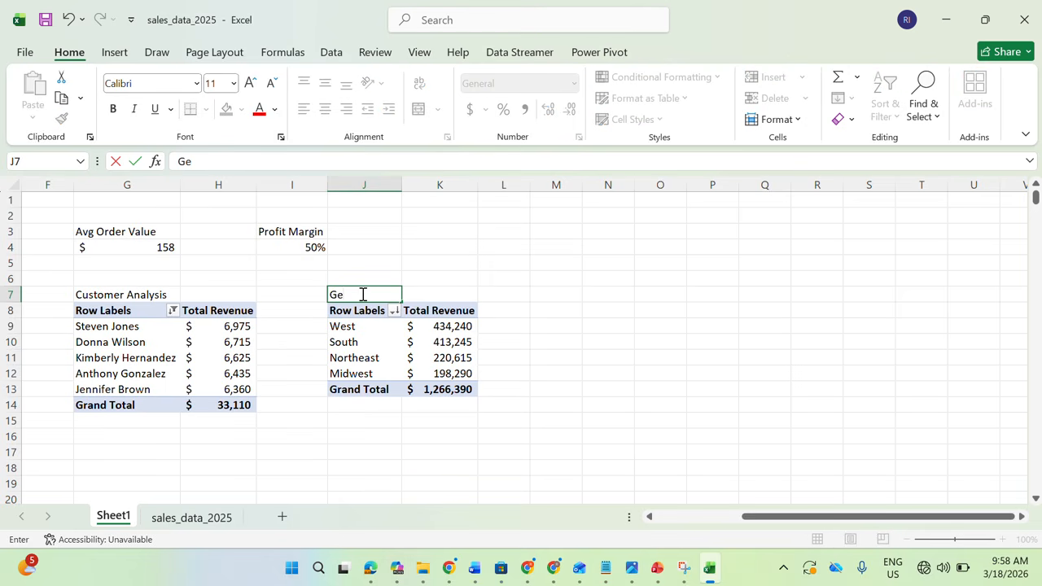
type("ographic Analysis")
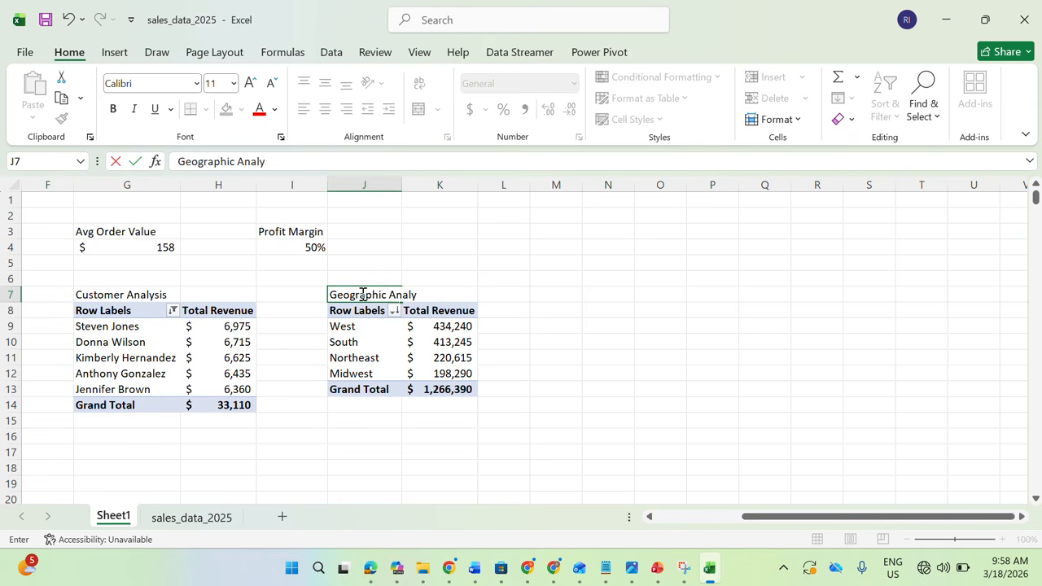
left_click(534, 356)
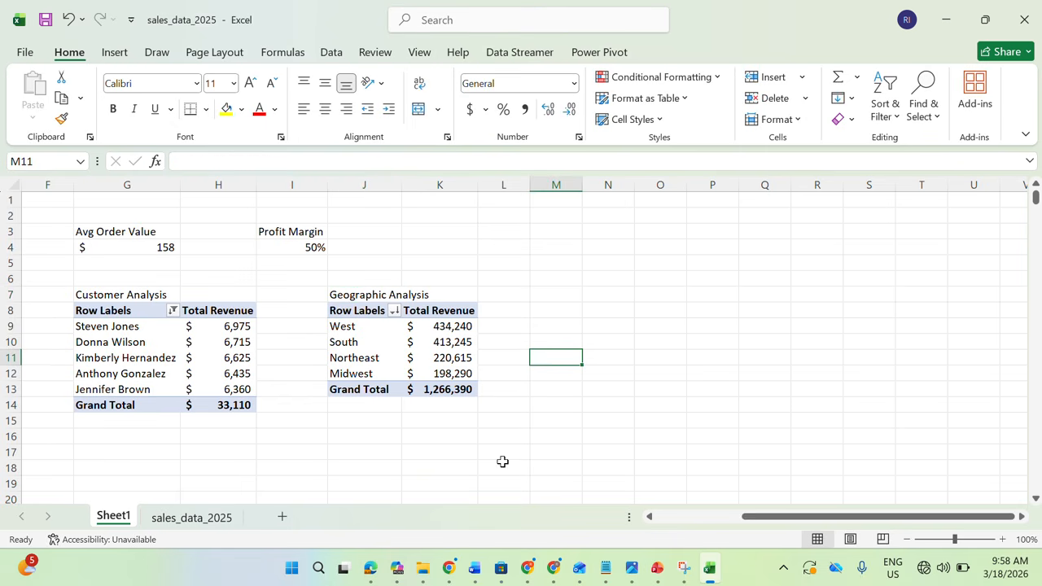
Check the last key question in the project brief, then duplicate the Total Revenue PivotTable from A3:A4 to M8
left_click(370, 568)
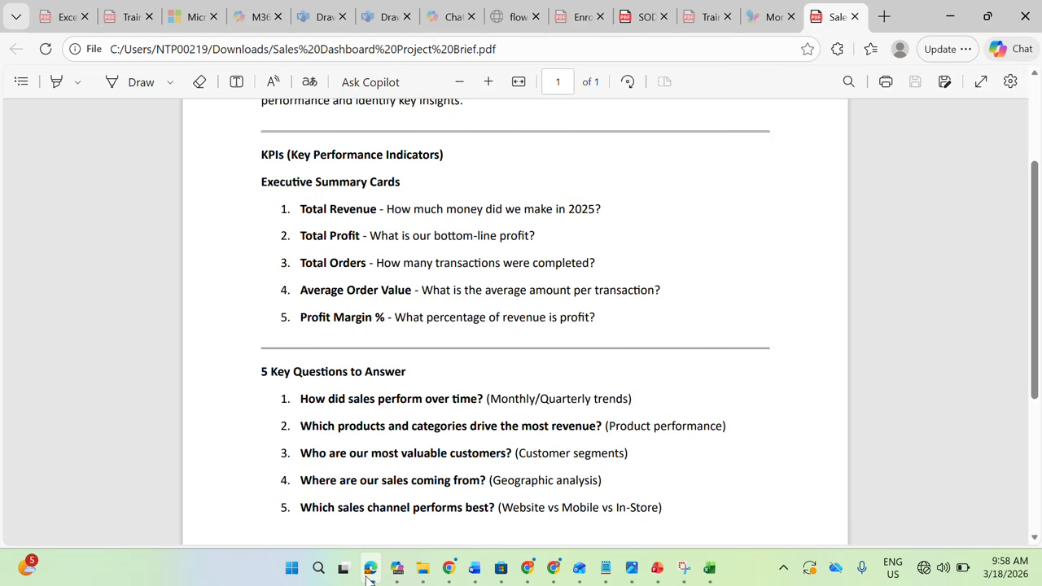
left_click(370, 568)
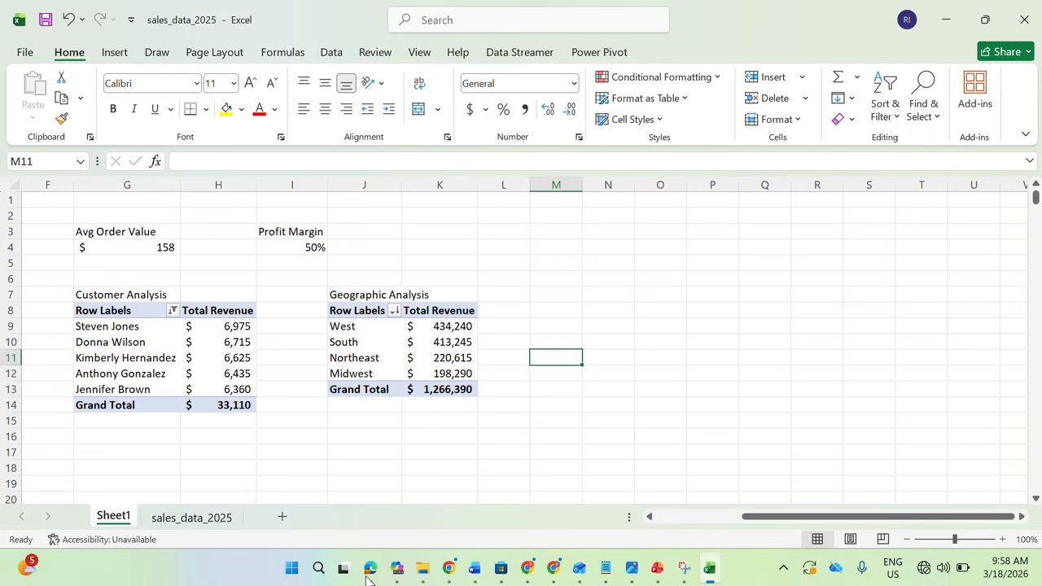
left_click_drag(755, 518, 733, 517)
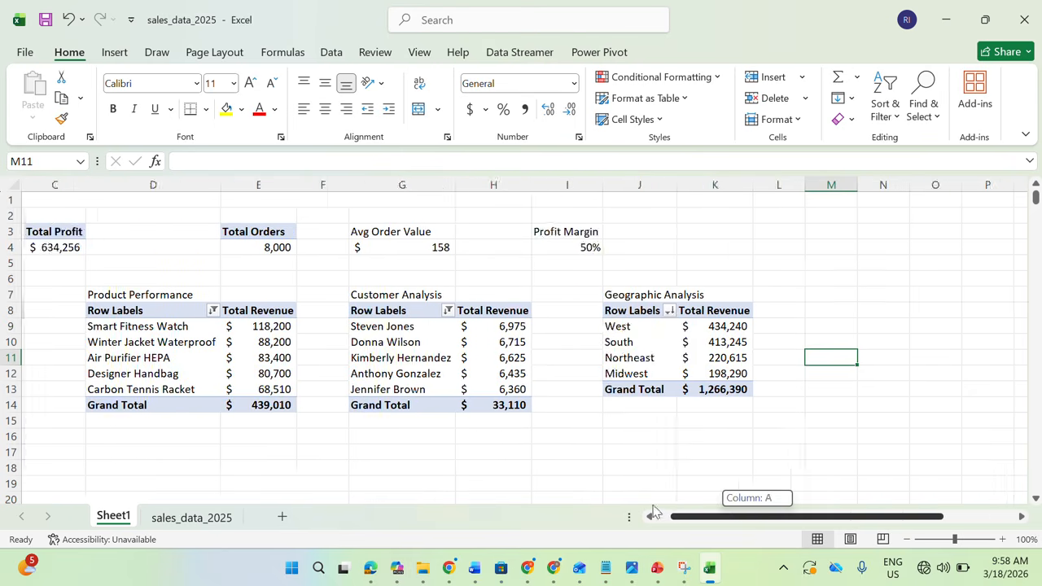
left_click_drag(50, 231, 52, 248)
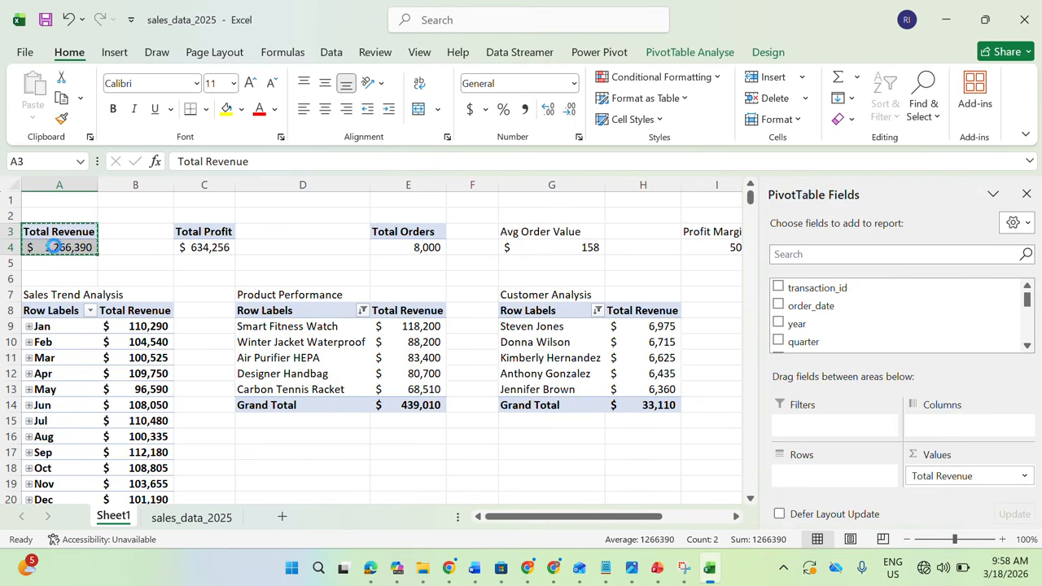
key("ctrl+c")
left_click_drag(569, 518, 631, 517)
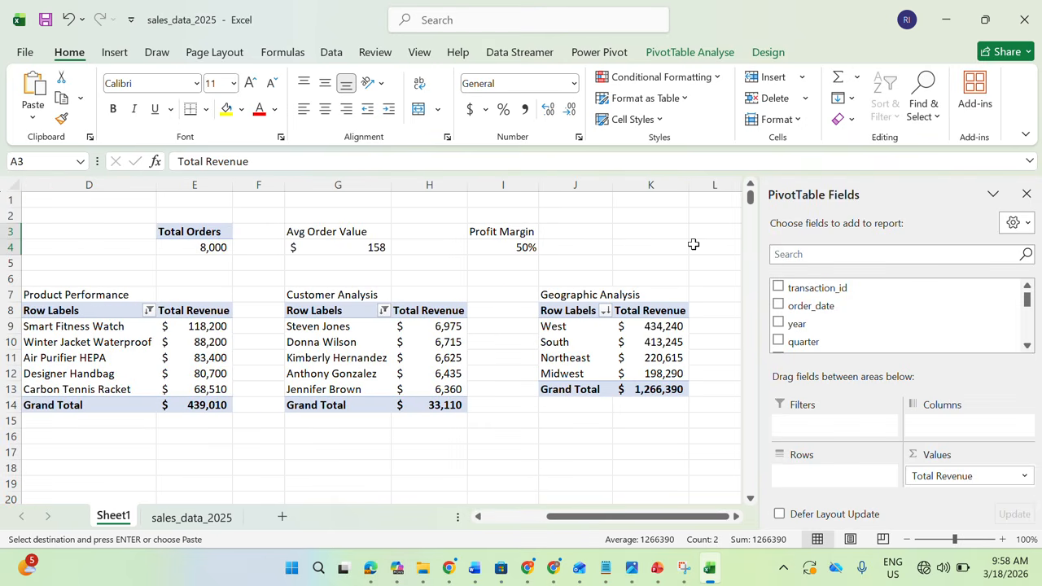
left_click(716, 311)
key("Right")
key("ctrl+v")
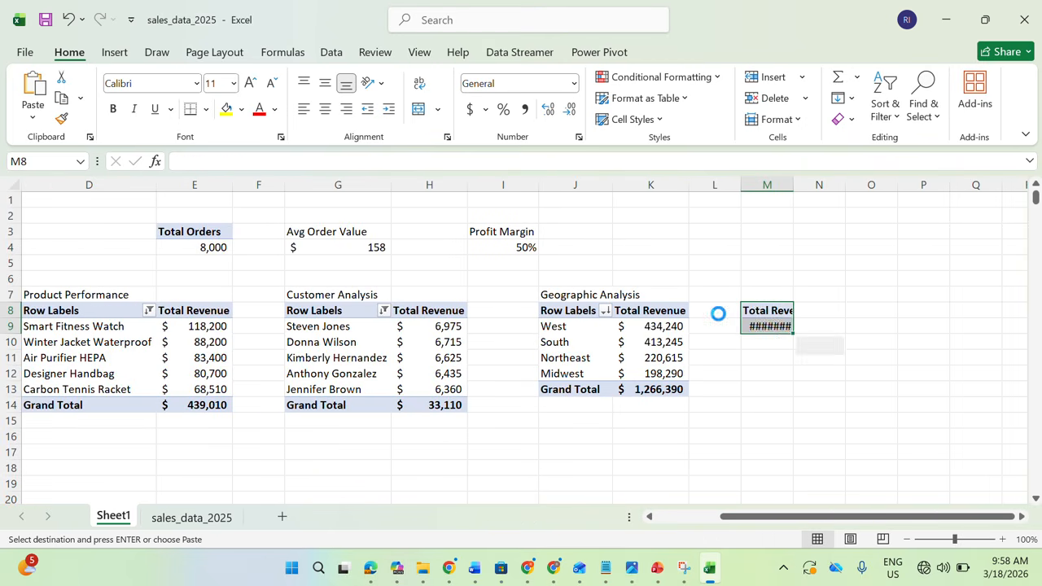
Find the sales_channel field and add it to the rows of the PivotTable at M8
left_click_drag(691, 516, 731, 493)
left_click(827, 255)
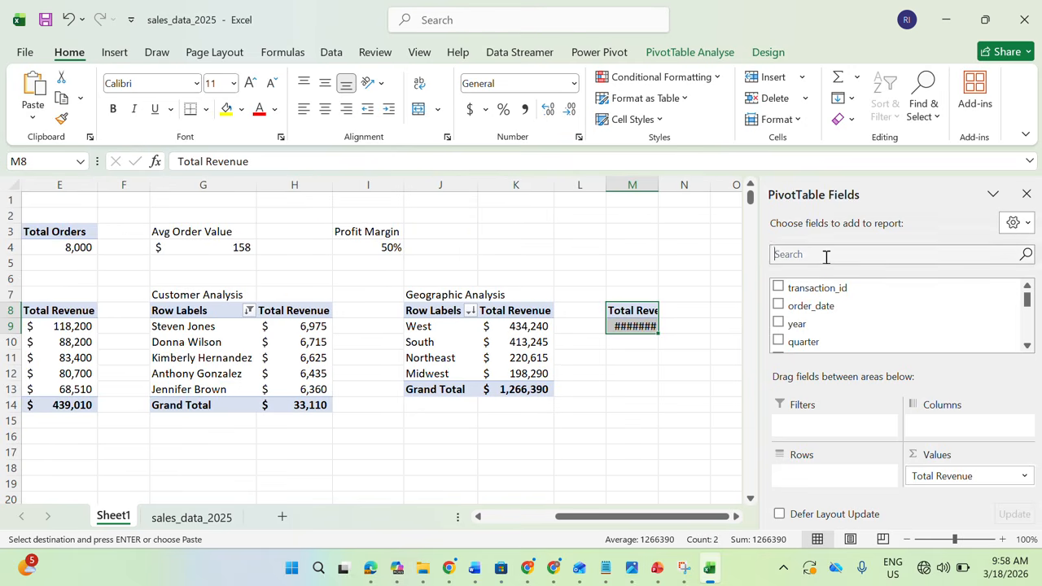
type("sales")
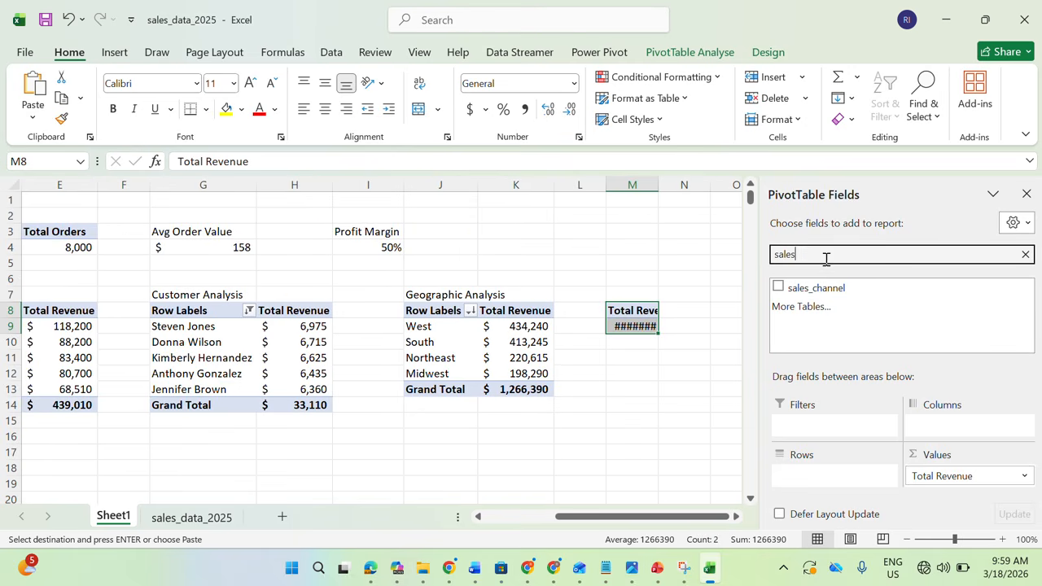
left_click(780, 289)
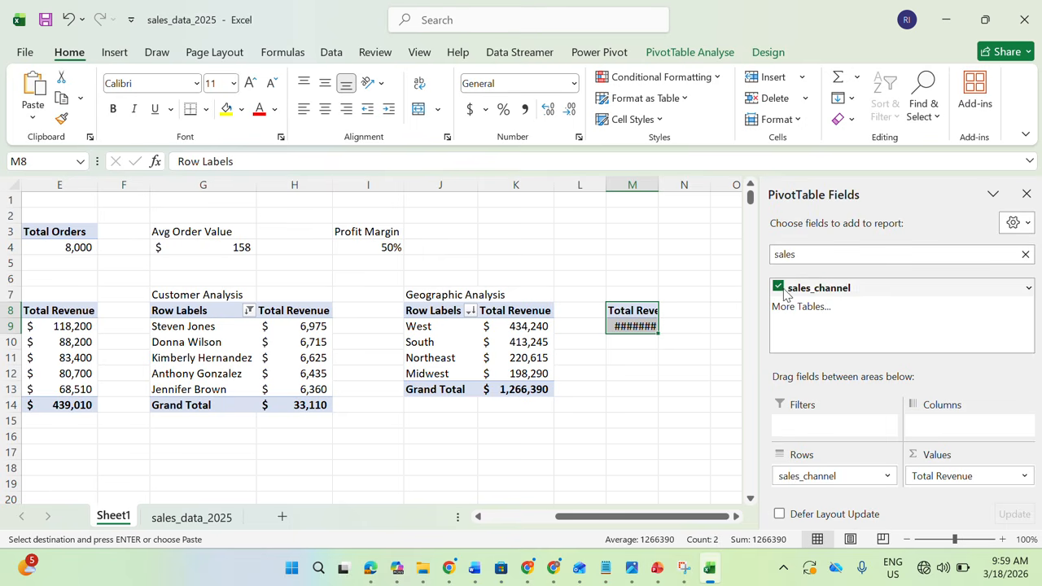
Enter the title "Sales Channel Performance" in M7 above the sales channel PivotTable
left_click(635, 295)
type("Sales")
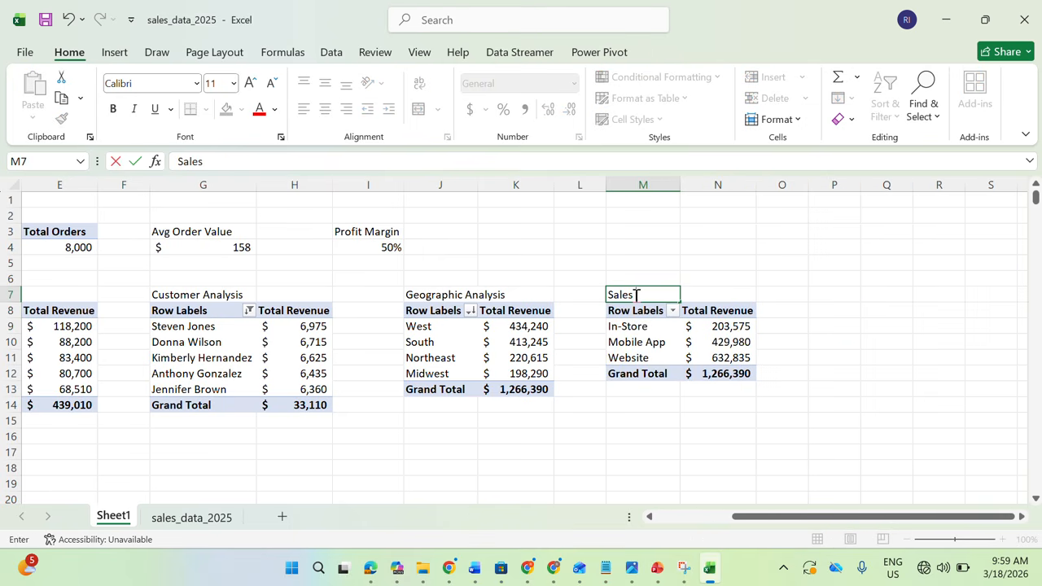
type(" Channel Performance")
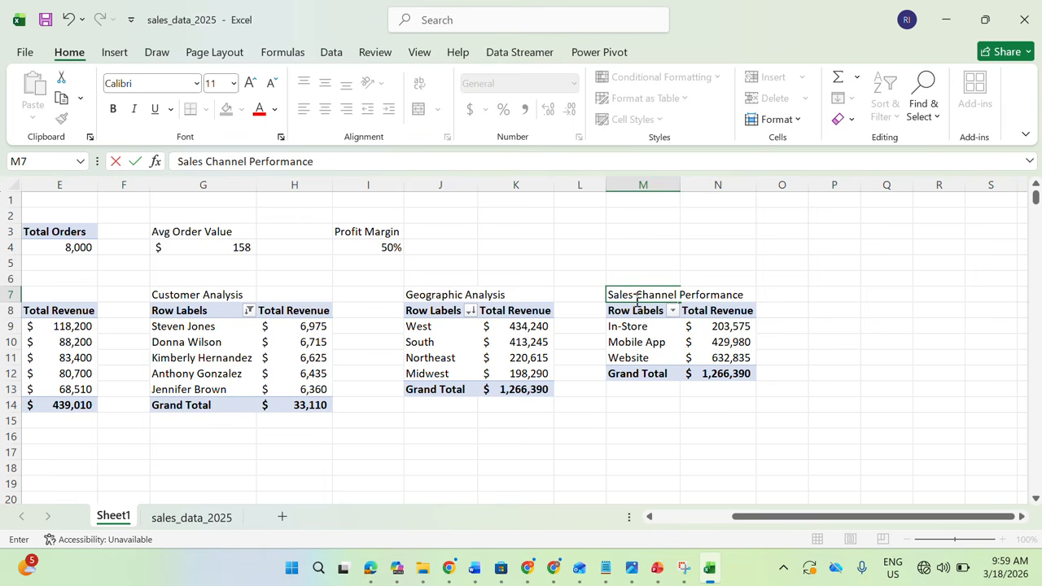
left_click(812, 340)
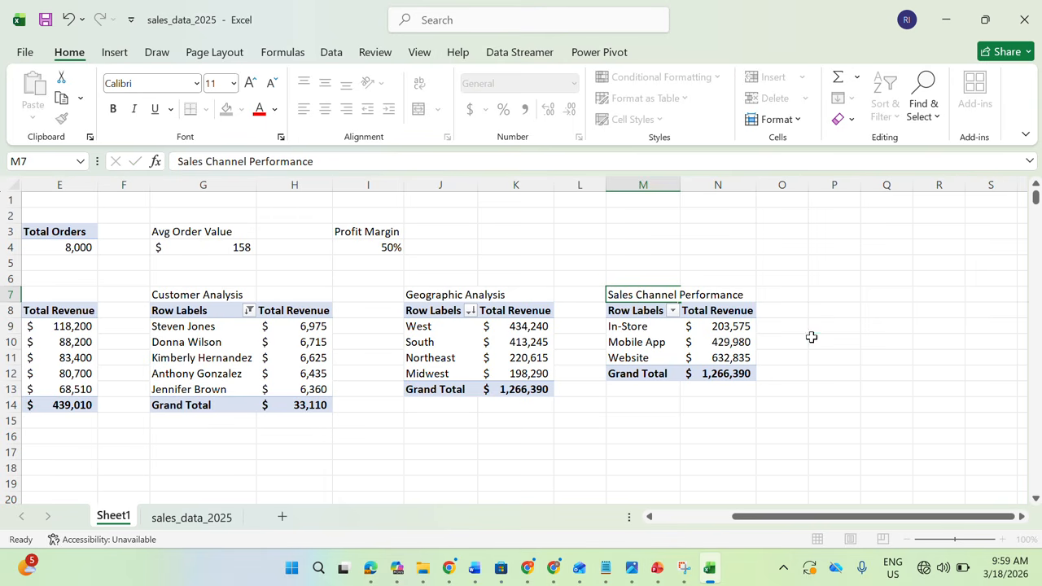
Sort the sales channel PivotTable at M8 by Total Revenue from largest to smallest
left_click(714, 342)
right_click(714, 343)
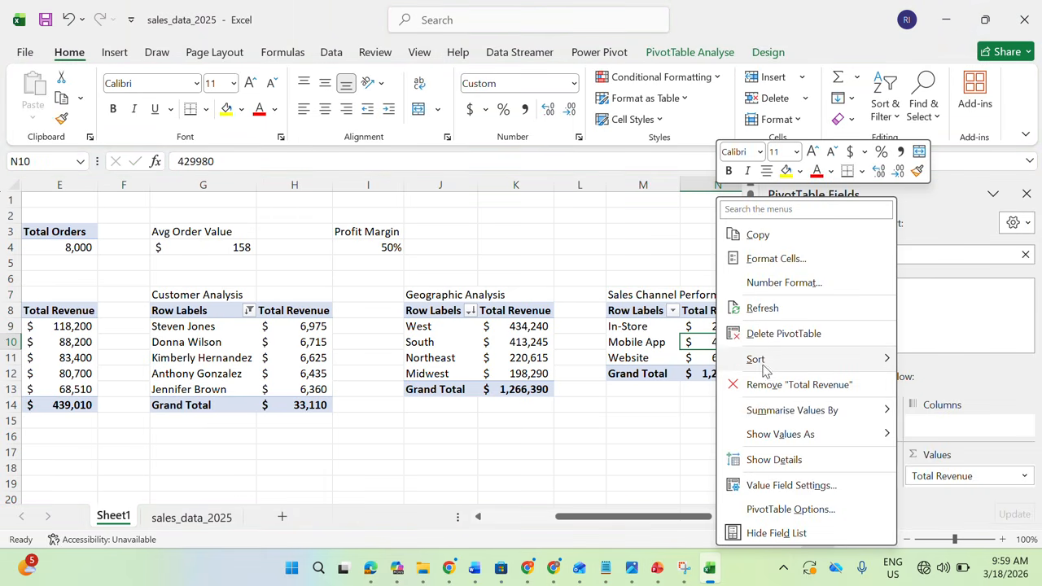
mouse_move(757, 362)
left_click(663, 389)
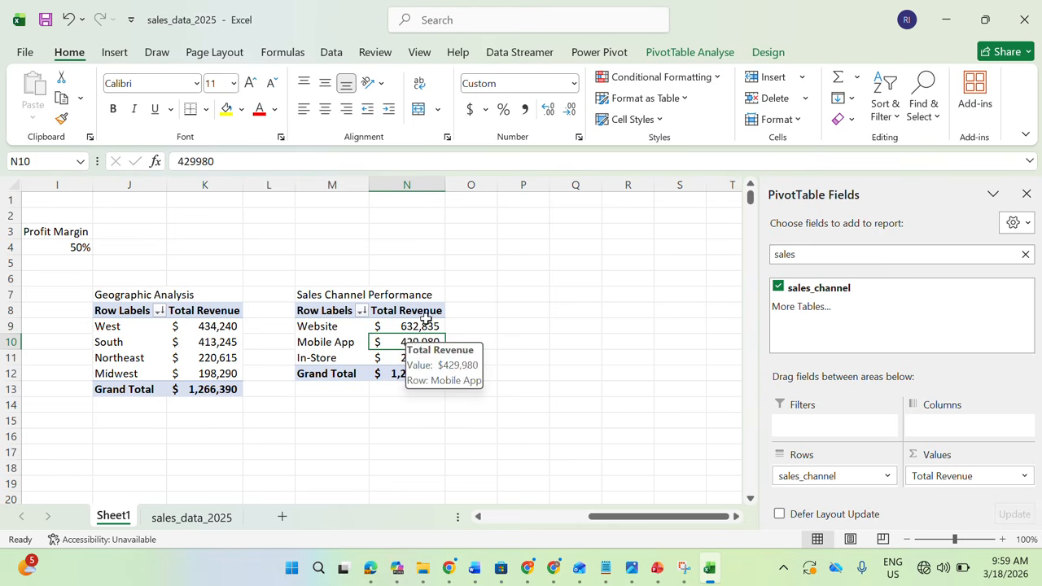
left_click_drag(659, 521, 353, 443)
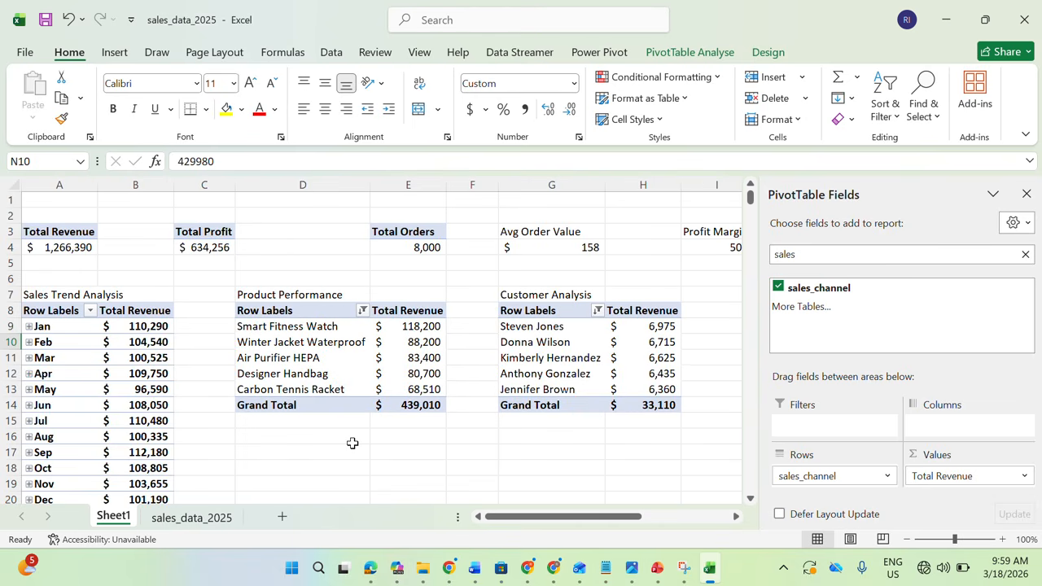